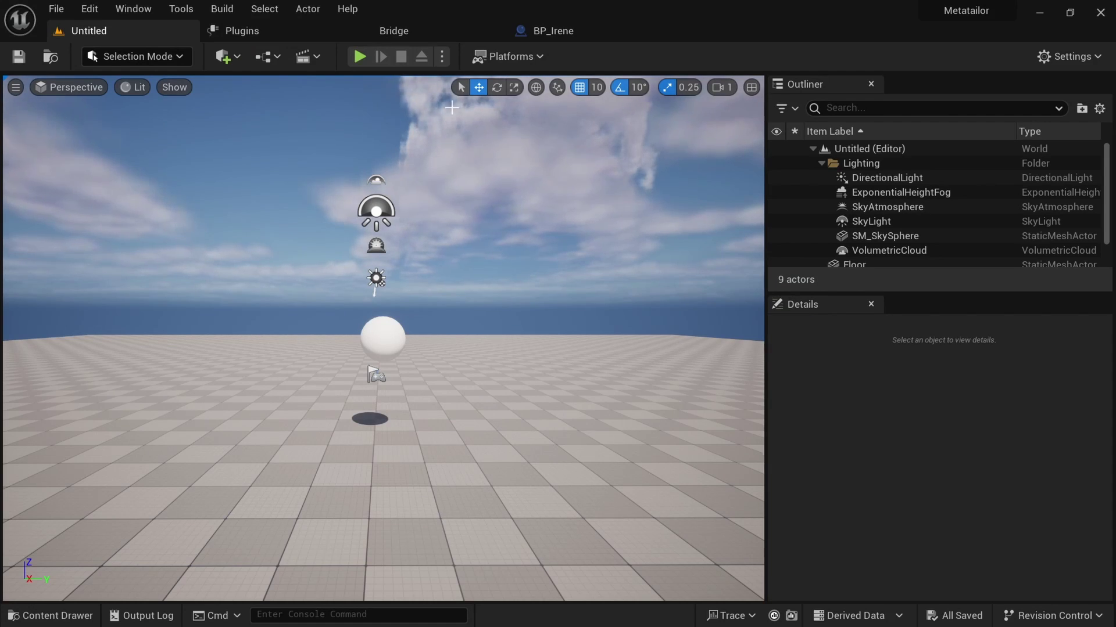
- Place the BP_Irene blueprint from the MetaHumans/Irene folder into the level, on the floor below the player start
{"action": "left_click", "coordinate": [391, 33]}
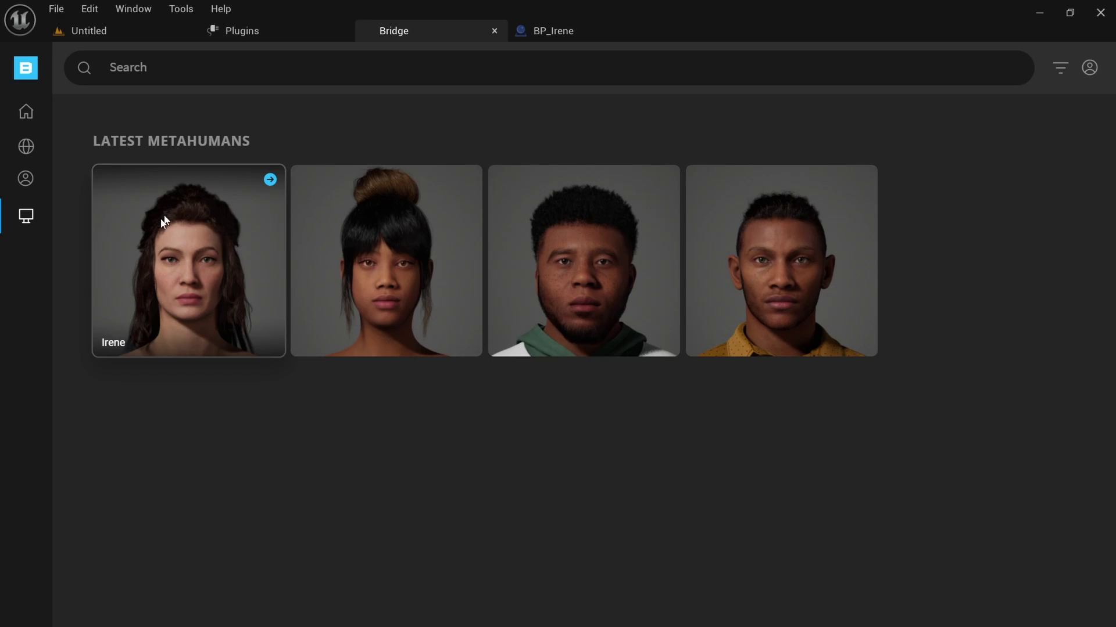
{"action": "left_click", "coordinate": [106, 35]}
{"action": "key", "text": "ctrl+space"}
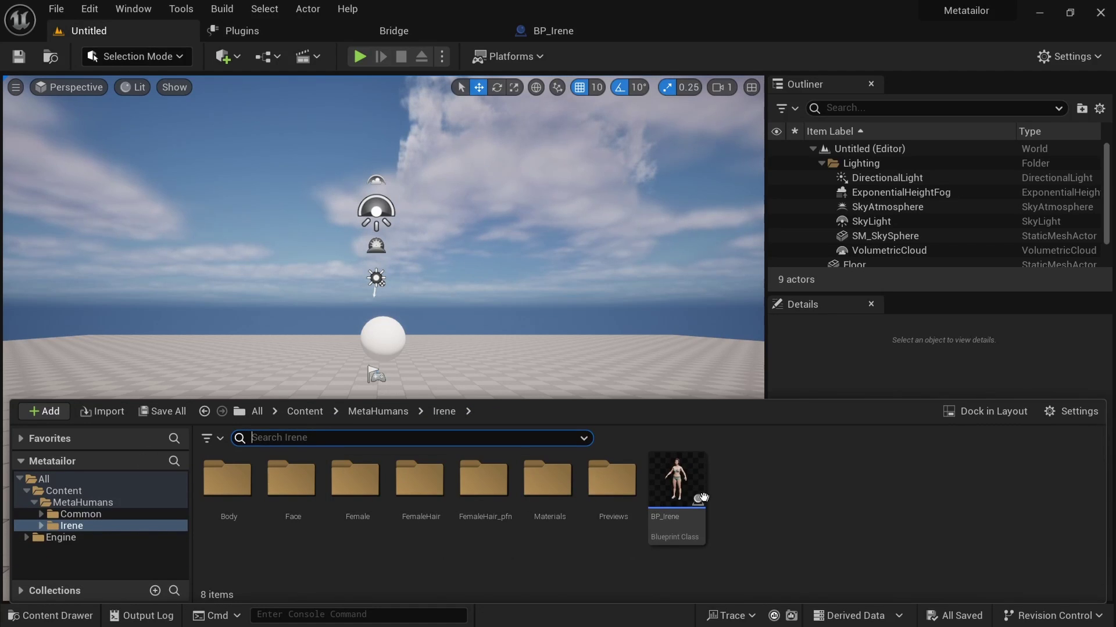
{"action": "left_click", "coordinate": [676, 488]}
{"action": "left_click_drag", "start_coordinate": [367, 376], "coordinate": [381, 480]}
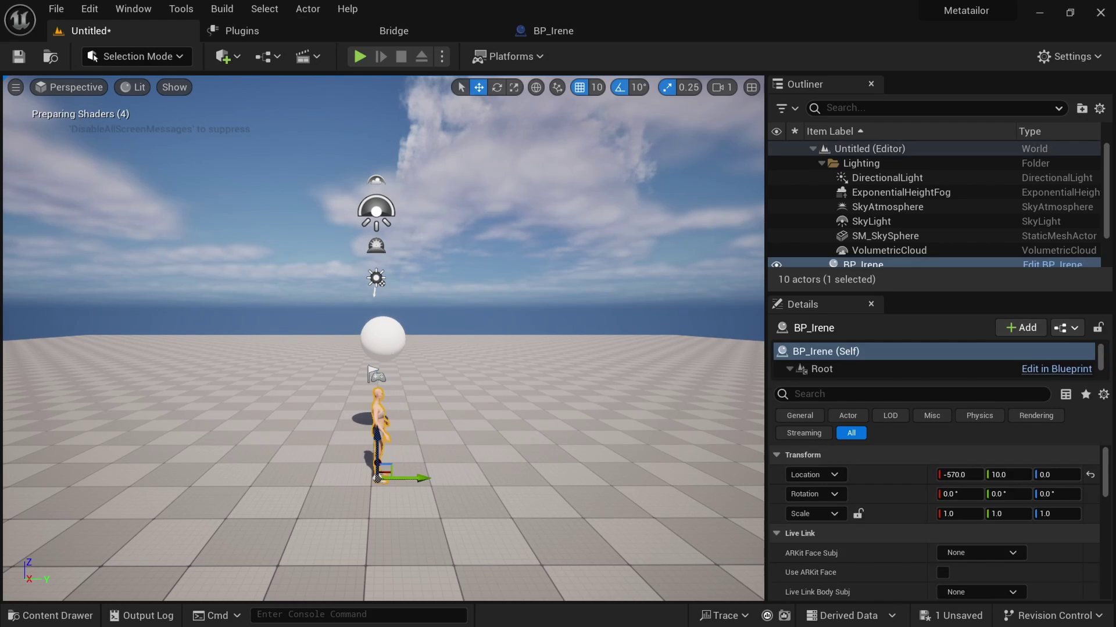
- Delete the white sphere from the level and reset BP_Irene's location to its default
{"action": "left_click", "coordinate": [392, 347]}
{"action": "key", "text": "Delete"}
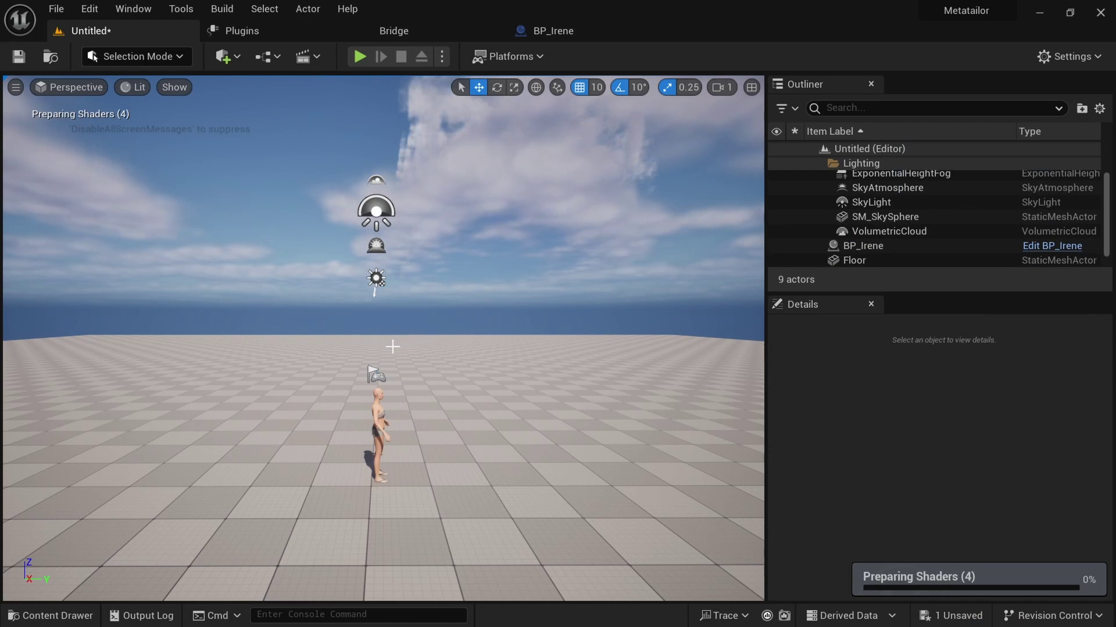
{"action": "left_click", "coordinate": [378, 428]}
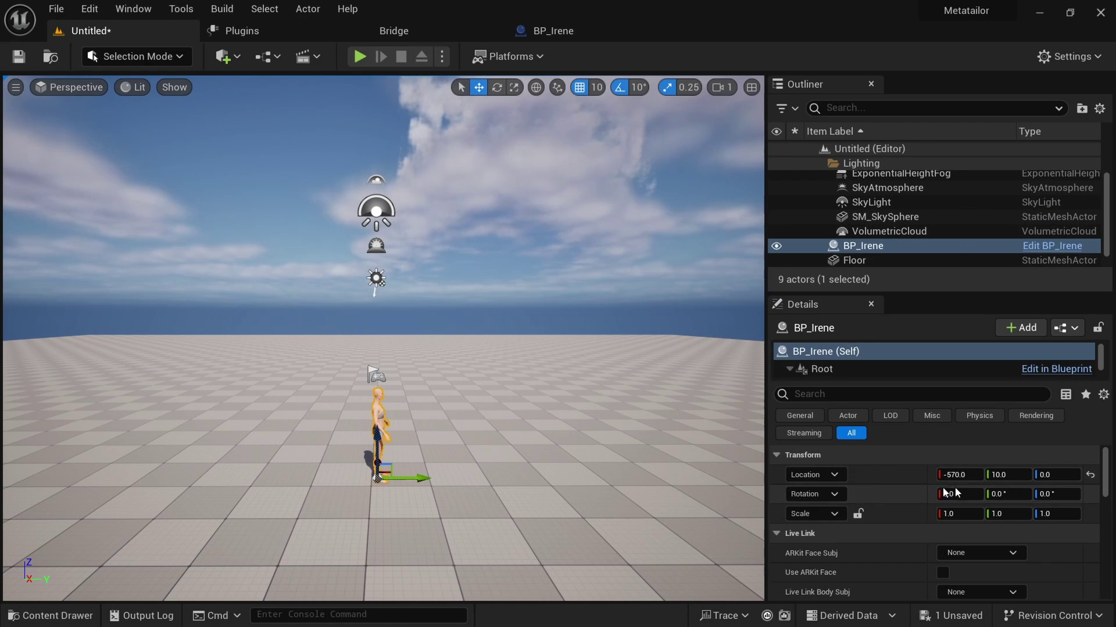
{"action": "left_click", "coordinate": [1092, 476]}
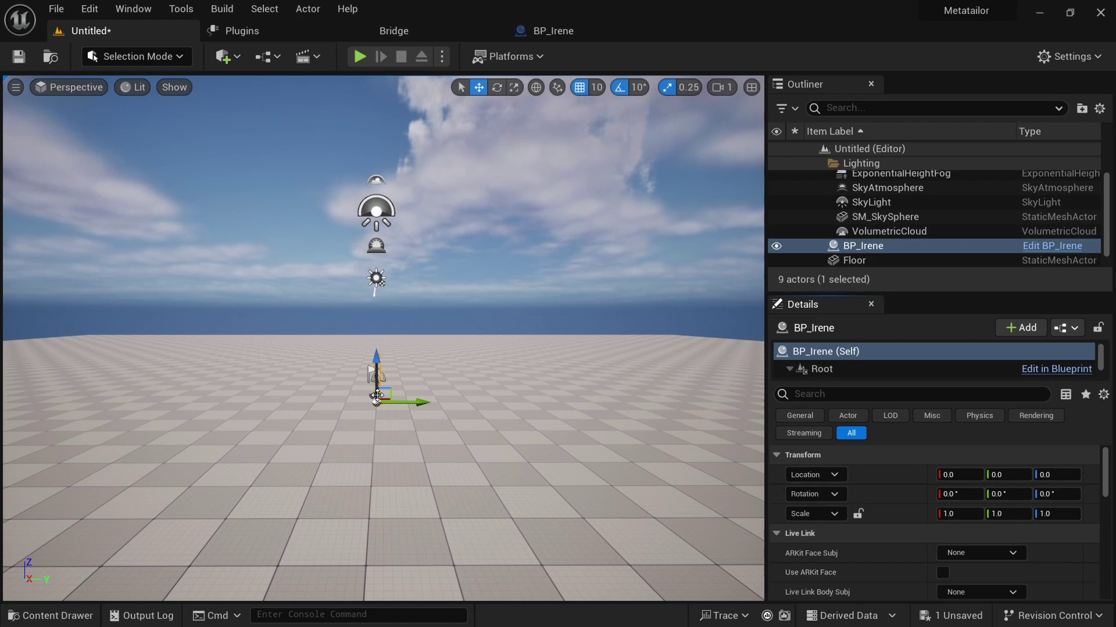
- Inspect the placed BP_Irene character from the front, and examine the basketball outfit in Marvelous Designer from around the avatar
{"action": "key", "text": "f"}
{"action": "left_click_drag", "start_coordinate": [477, 423], "coordinate": [636, 423], "text": "alt"}
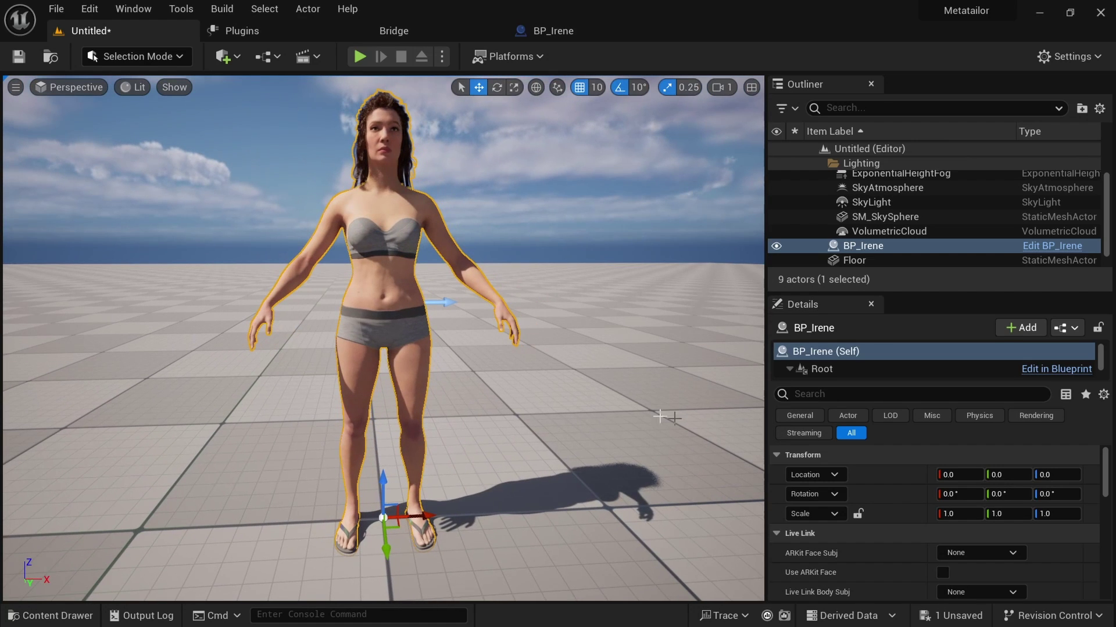
{"action": "scroll", "coordinate": [613, 394], "scroll_direction": "down", "scroll_amount": 4}
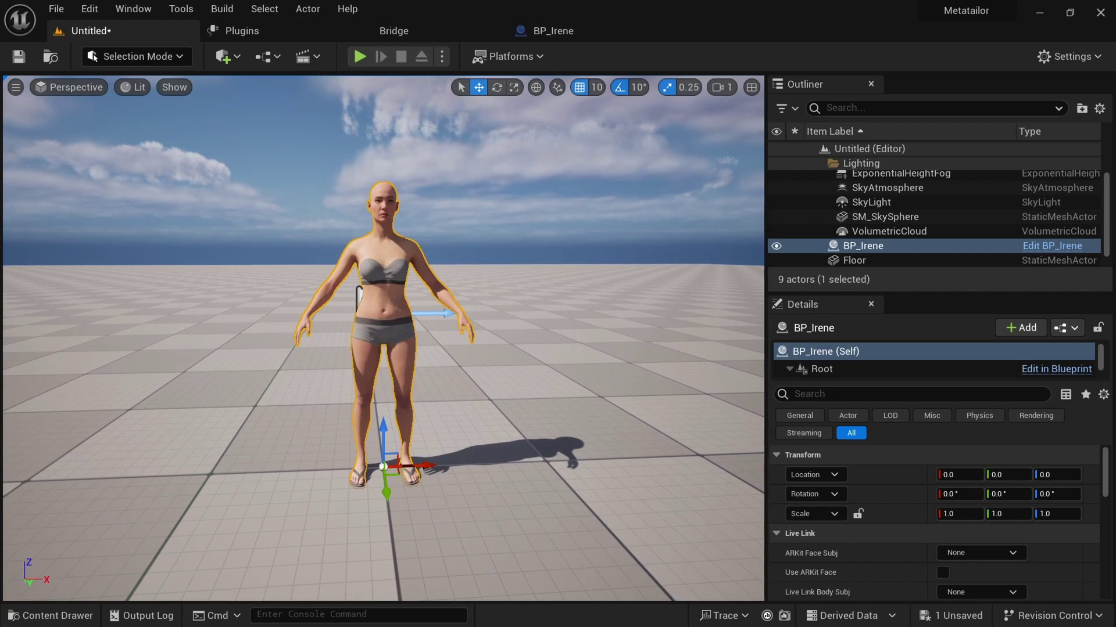
{"action": "scroll", "coordinate": [614, 388], "scroll_direction": "up", "scroll_amount": 3}
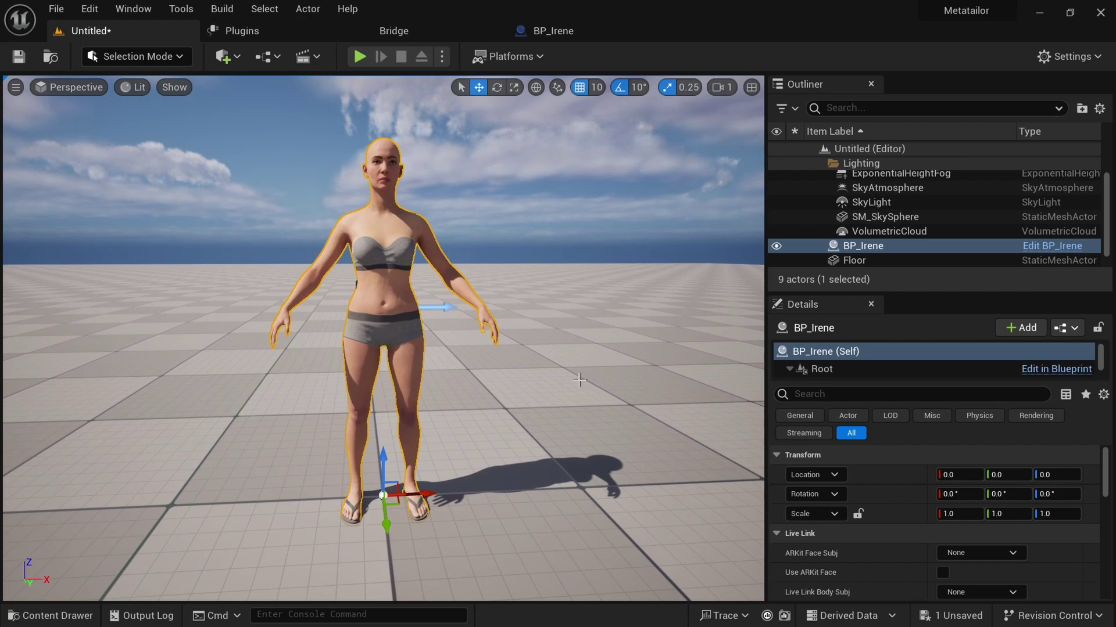
{"action": "scroll", "coordinate": [581, 380], "scroll_direction": "up", "scroll_amount": 2}
{"action": "left_click_drag", "start_coordinate": [558, 386], "coordinate": [566, 386], "text": "alt"}
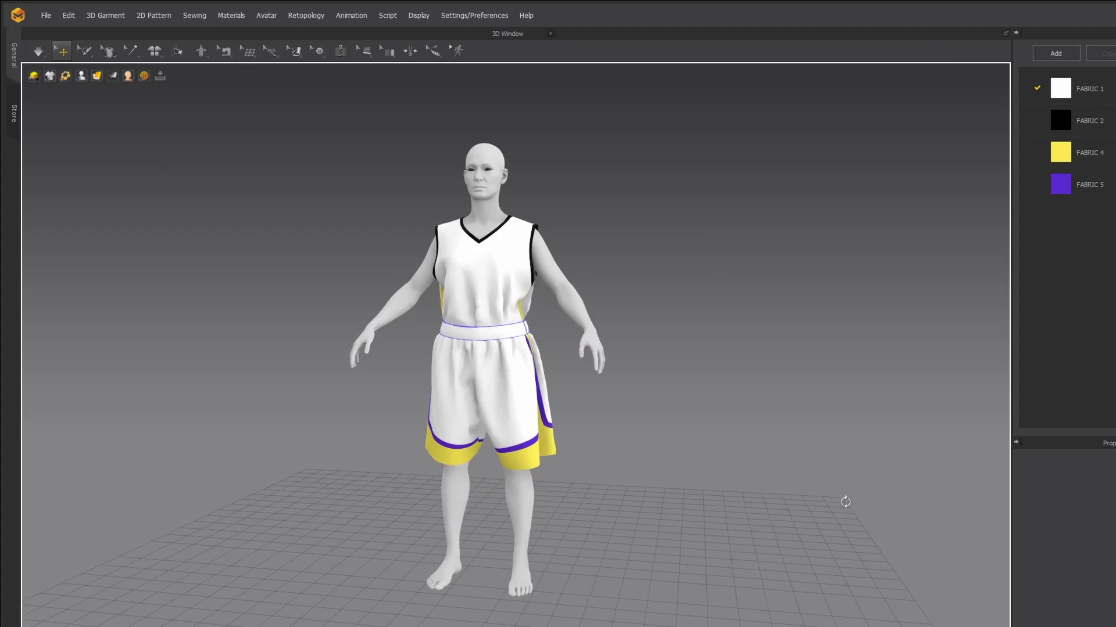
{"action": "right_click_drag", "start_coordinate": [842, 500], "coordinate": [250, 485]}
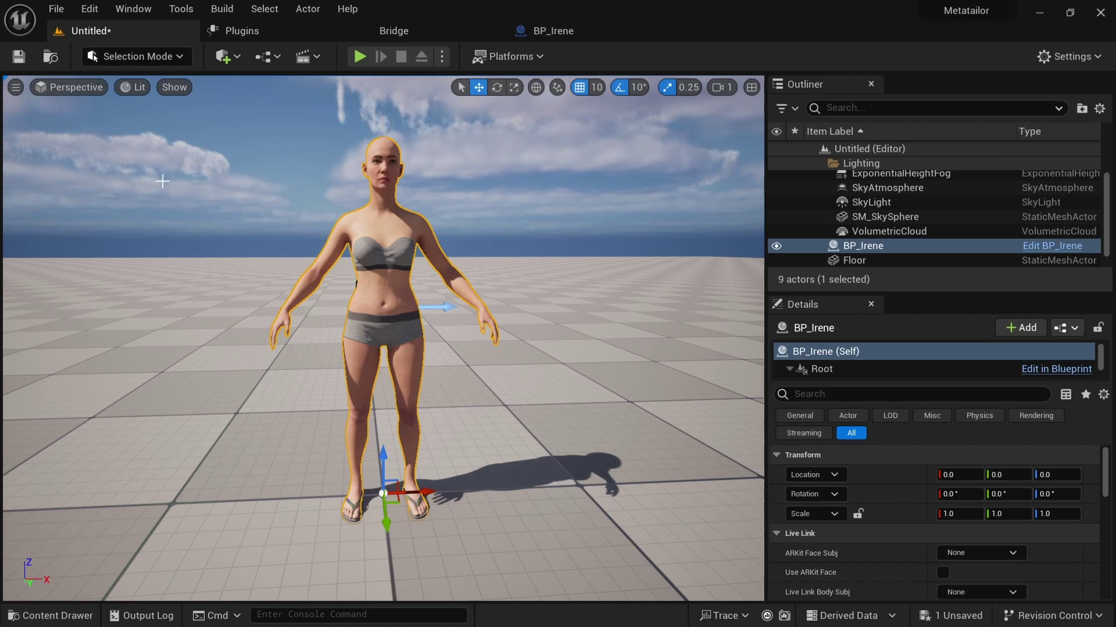
- In Unreal Editor, export the selected BP_Irene as FBX file meta to D:\Tut\Unreal Engine\meta tailor\export with the default FBX options
{"action": "left_click", "coordinate": [54, 11]}
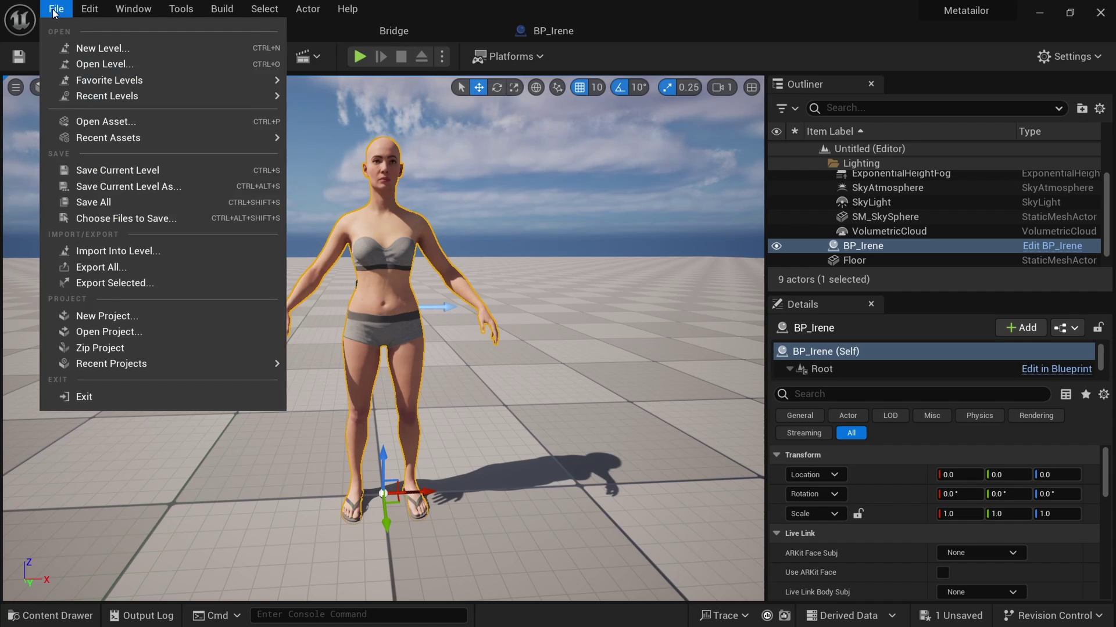
{"action": "left_click", "coordinate": [126, 284]}
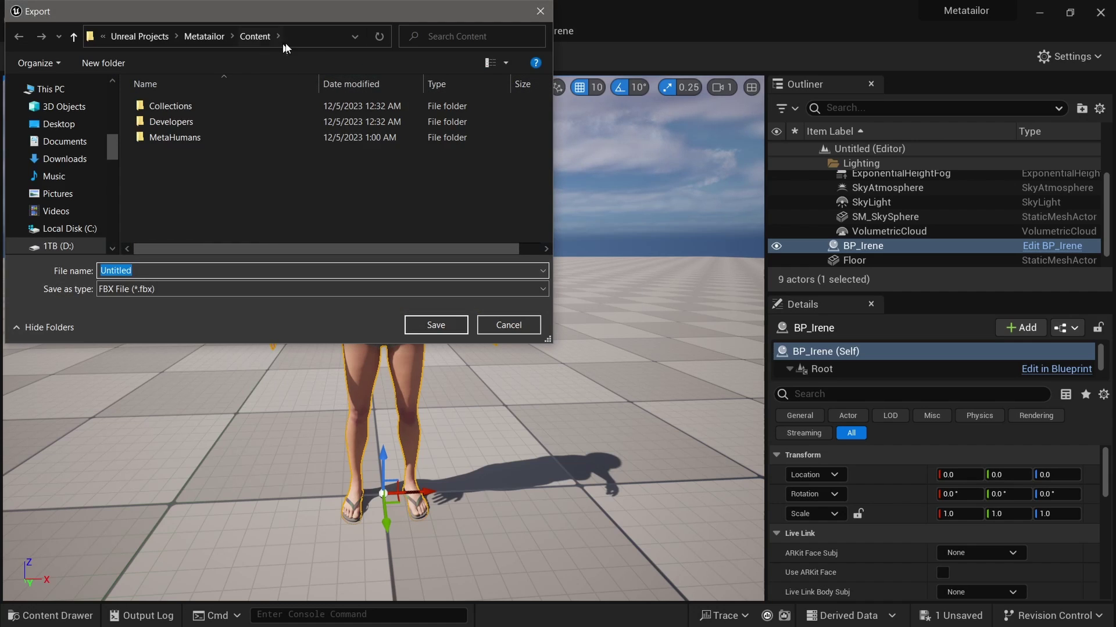
{"action": "left_click", "coordinate": [311, 36]}
{"action": "type", "text": "D:\\Tut\\Unreal Engine\\meta tailor\\export"}
{"action": "key", "text": "Return"}
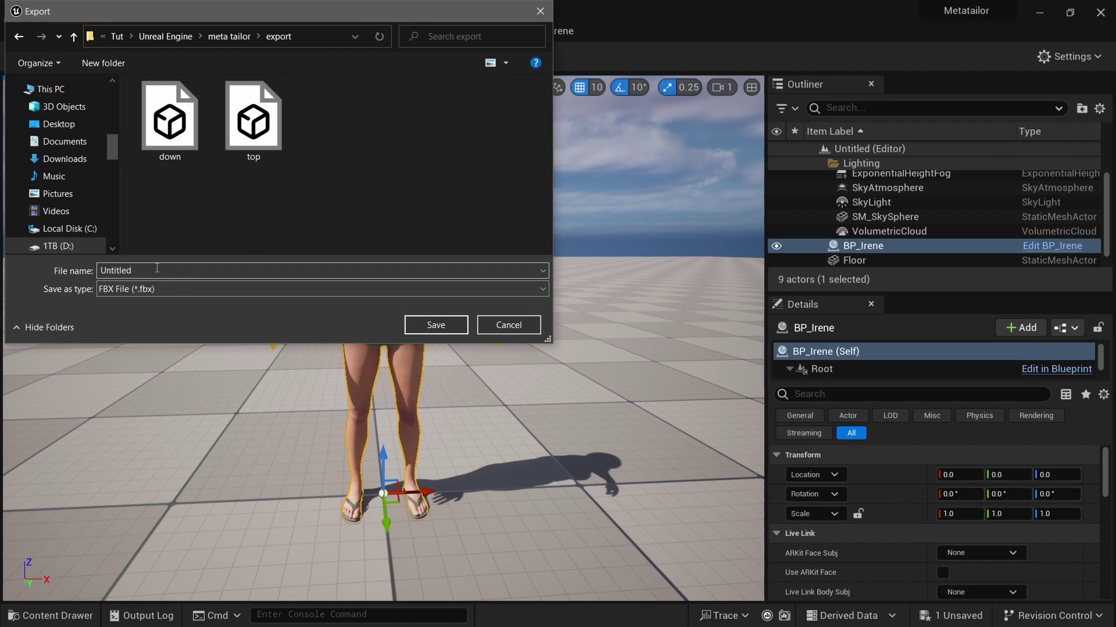
{"action": "left_click", "coordinate": [157, 270]}
{"action": "type", "text": "meta"}
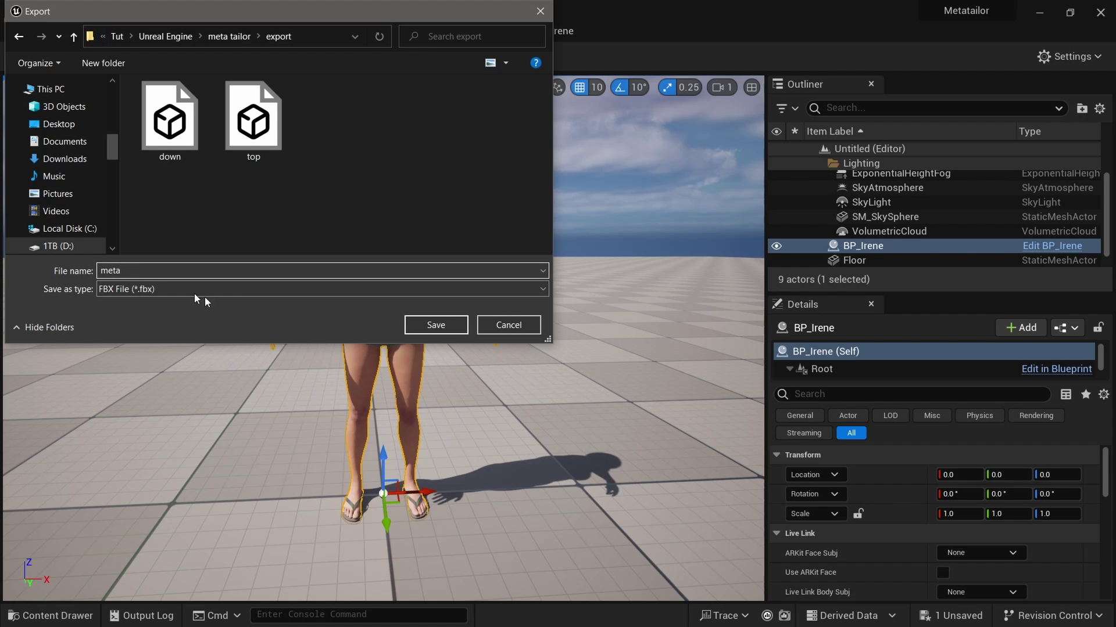
{"action": "left_click", "coordinate": [436, 326]}
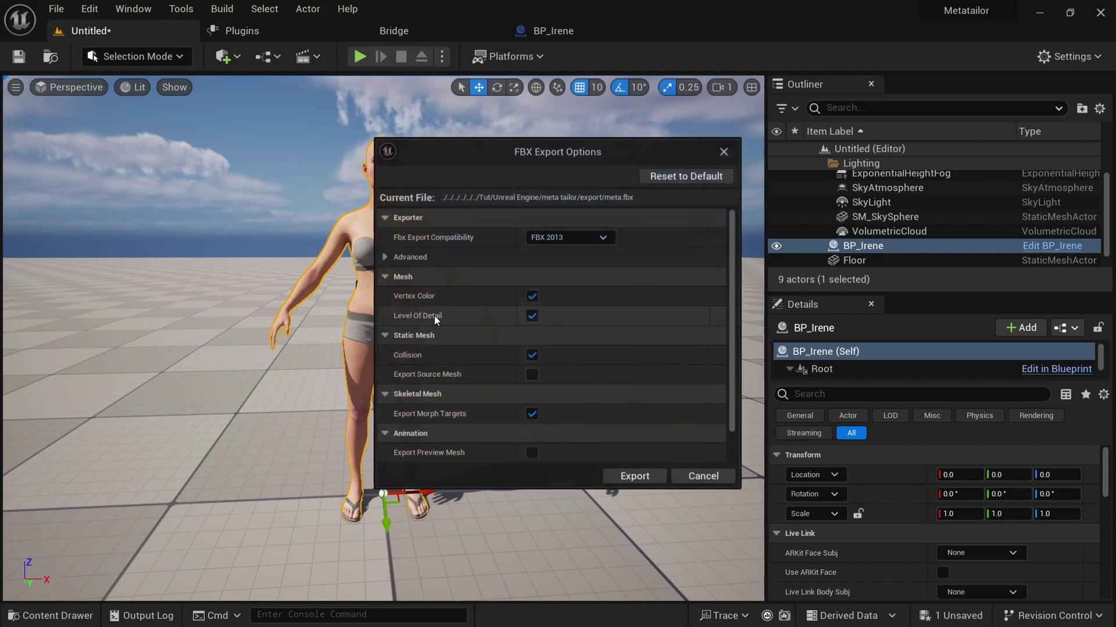
{"action": "left_click", "coordinate": [628, 477]}
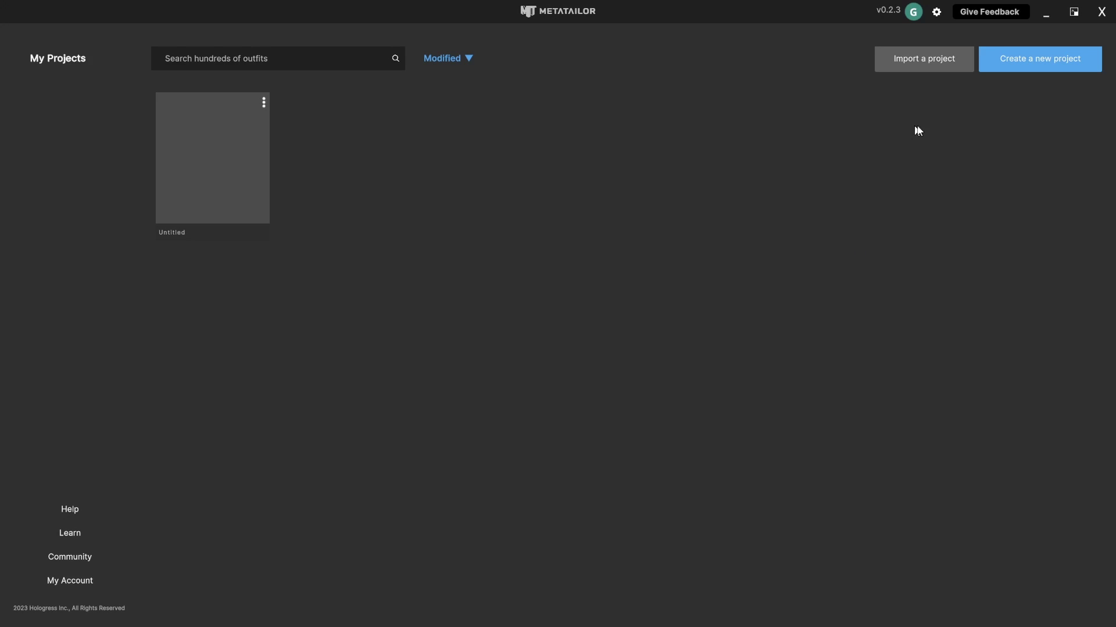
- Switch to Metatailor, create a new project, and import the meta FBX file from D:\Tut\Unreal Engine\meta tailor\export as an avatar
{"action": "left_click", "coordinate": [1033, 61]}
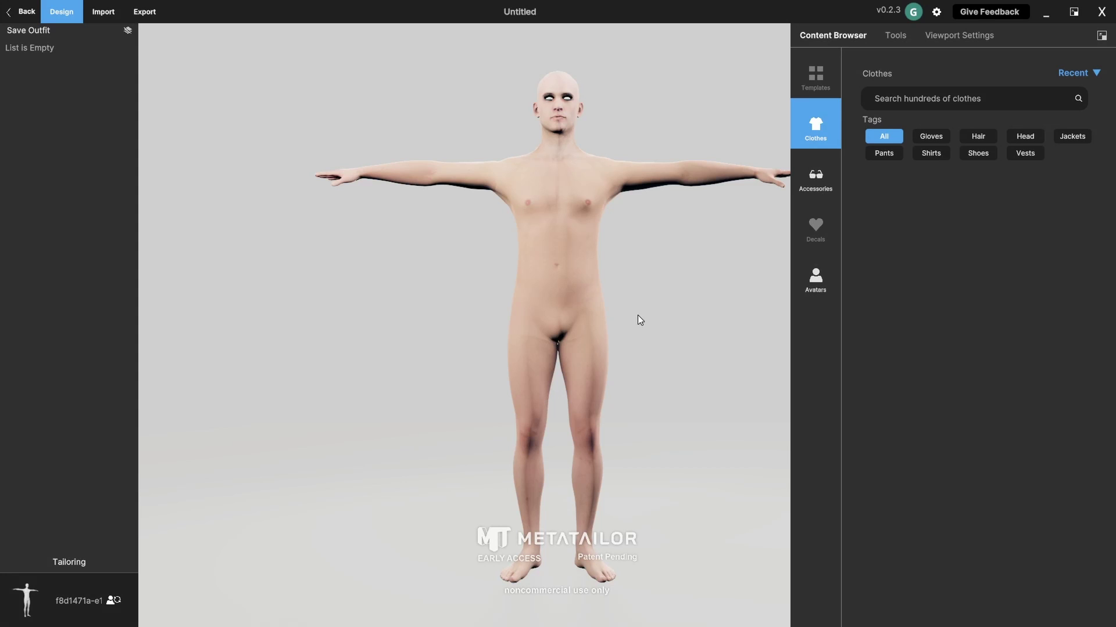
{"action": "middle_click_drag", "start_coordinate": [642, 300], "coordinate": [545, 288]}
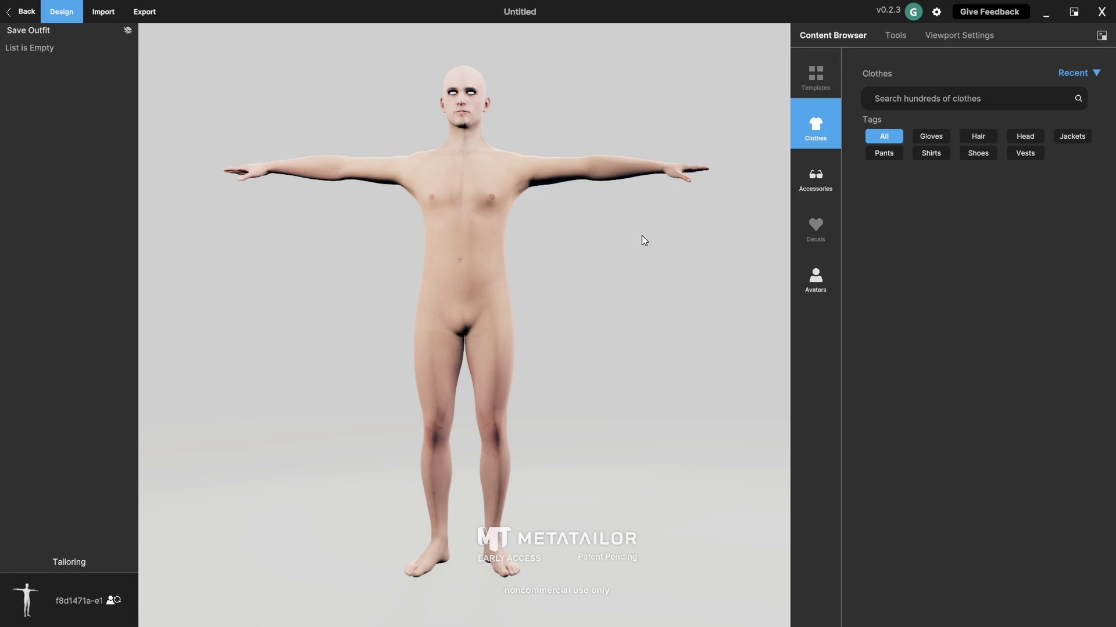
{"action": "left_click", "coordinate": [102, 14]}
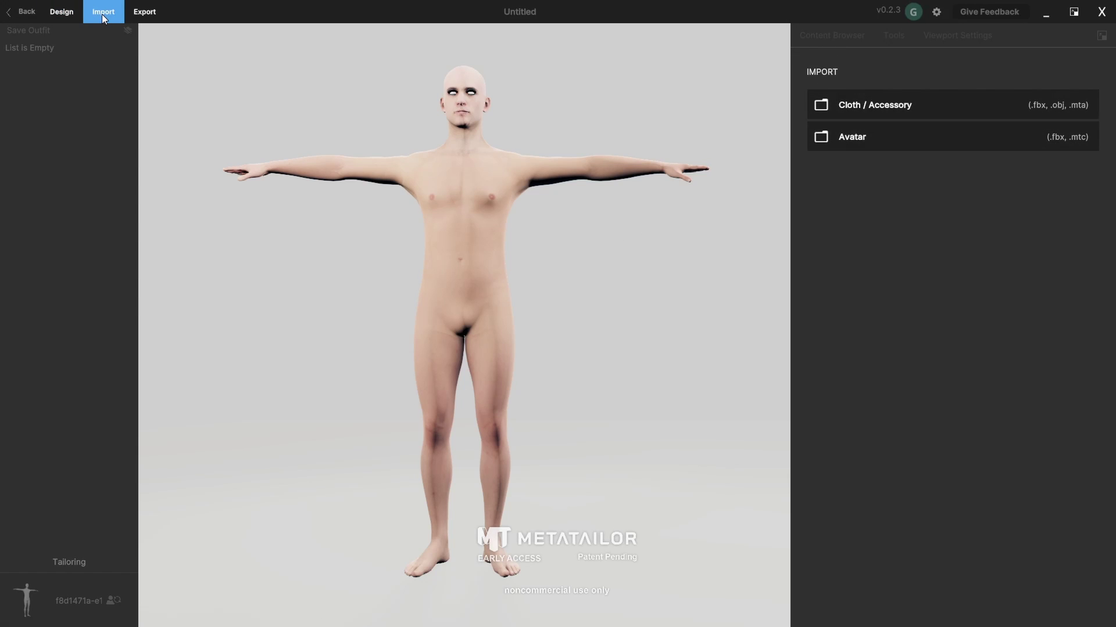
{"action": "left_click", "coordinate": [849, 138]}
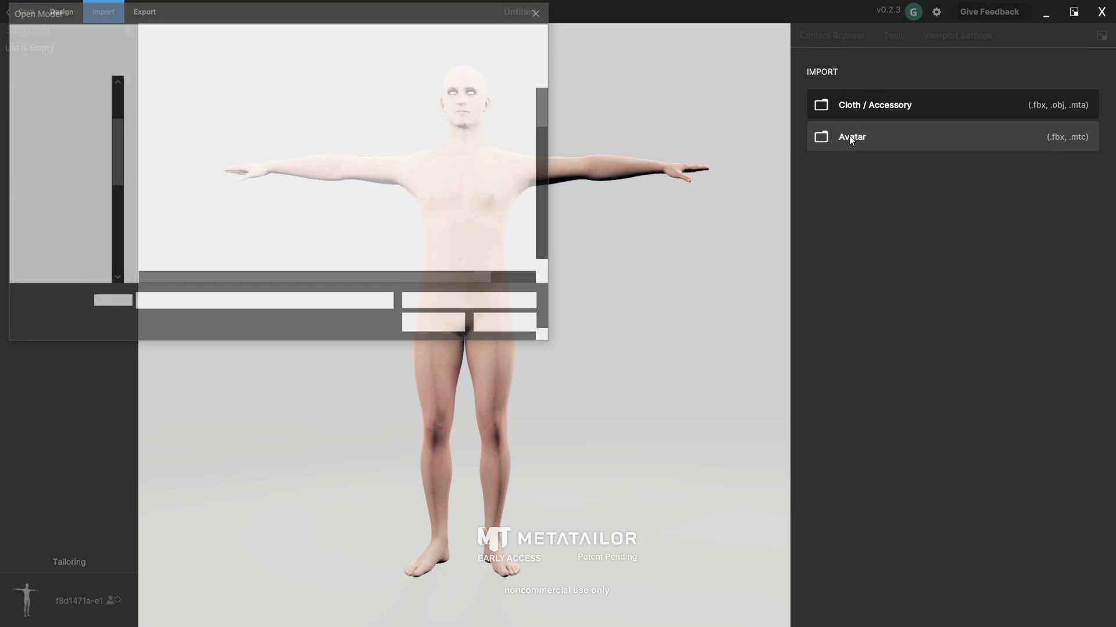
{"action": "left_click", "coordinate": [273, 38]}
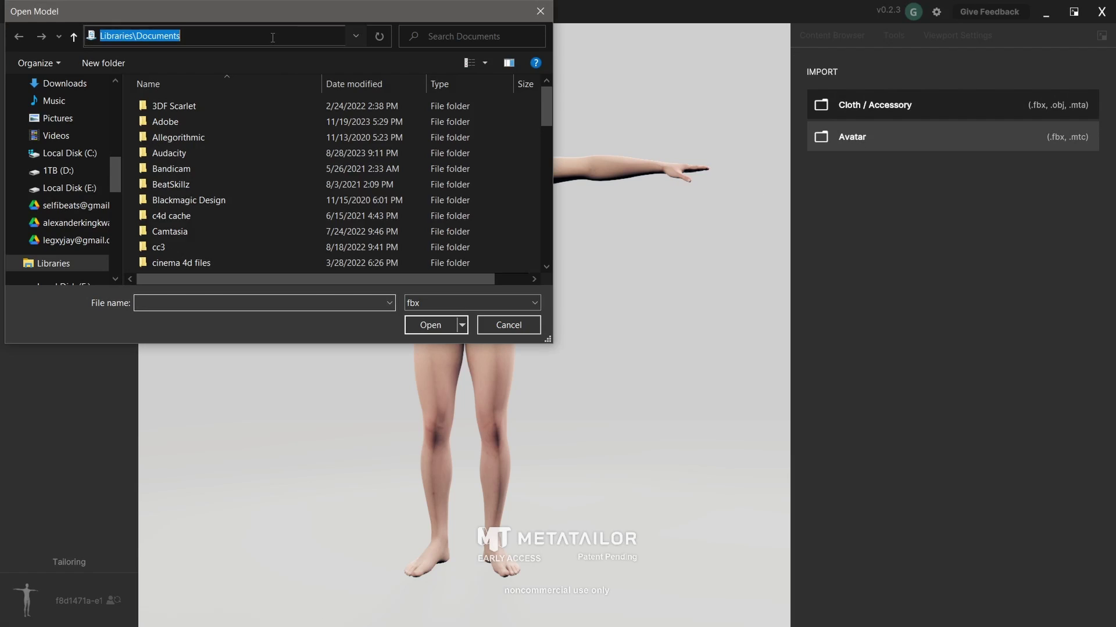
{"action": "type", "text": "D:\\Tut\\Unreal Engine\\meta tailor\\export"}
{"action": "key", "text": "Return"}
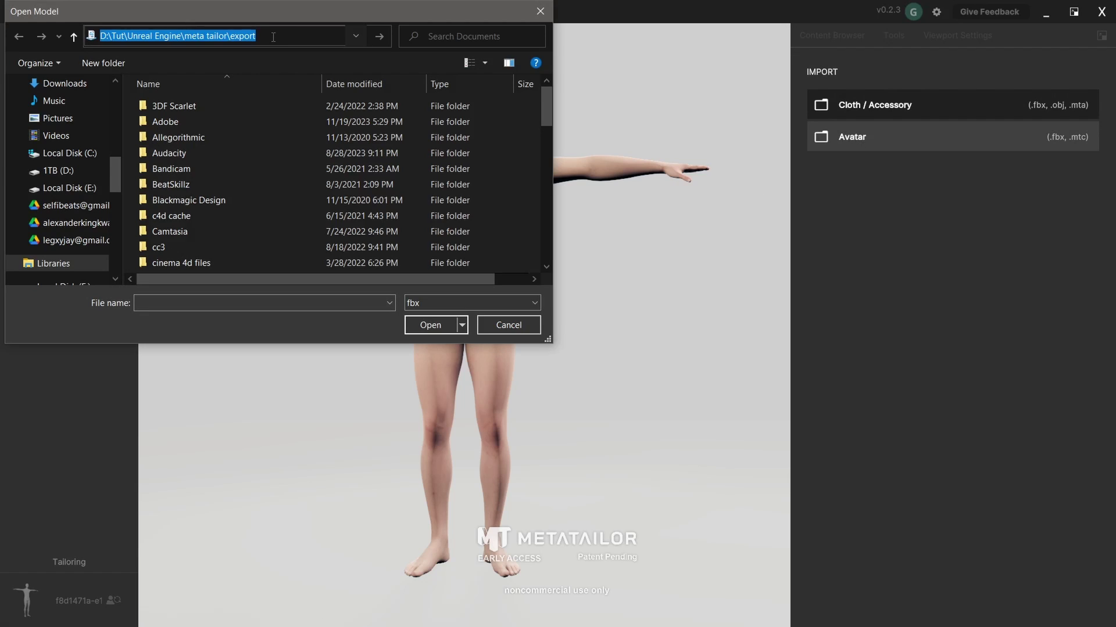
{"action": "left_click", "coordinate": [263, 138]}
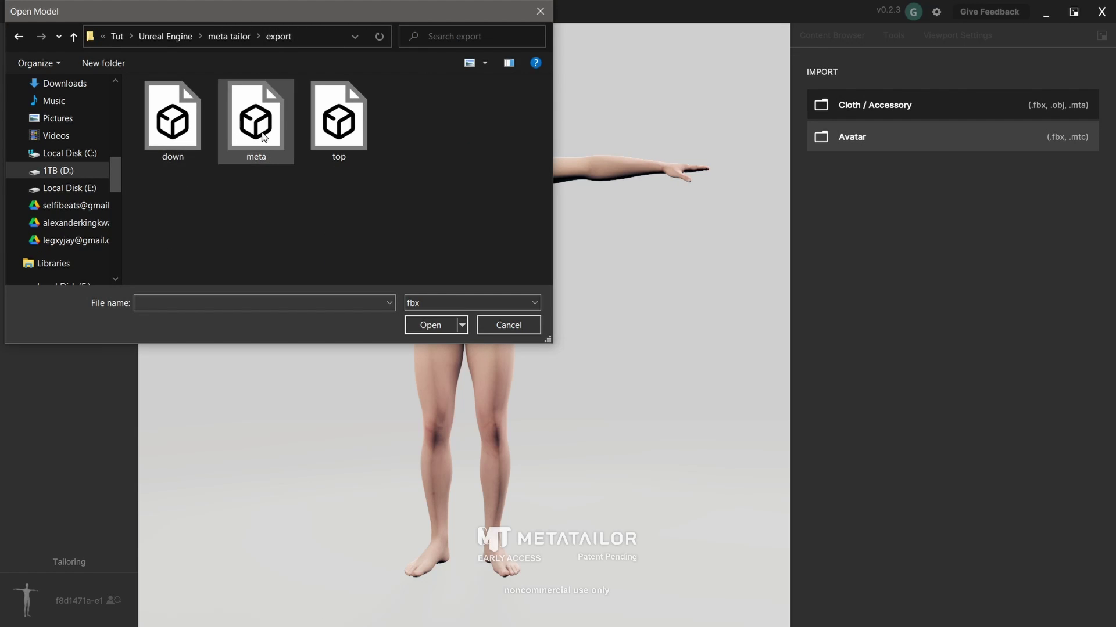
{"action": "double_click", "coordinate": [261, 133]}
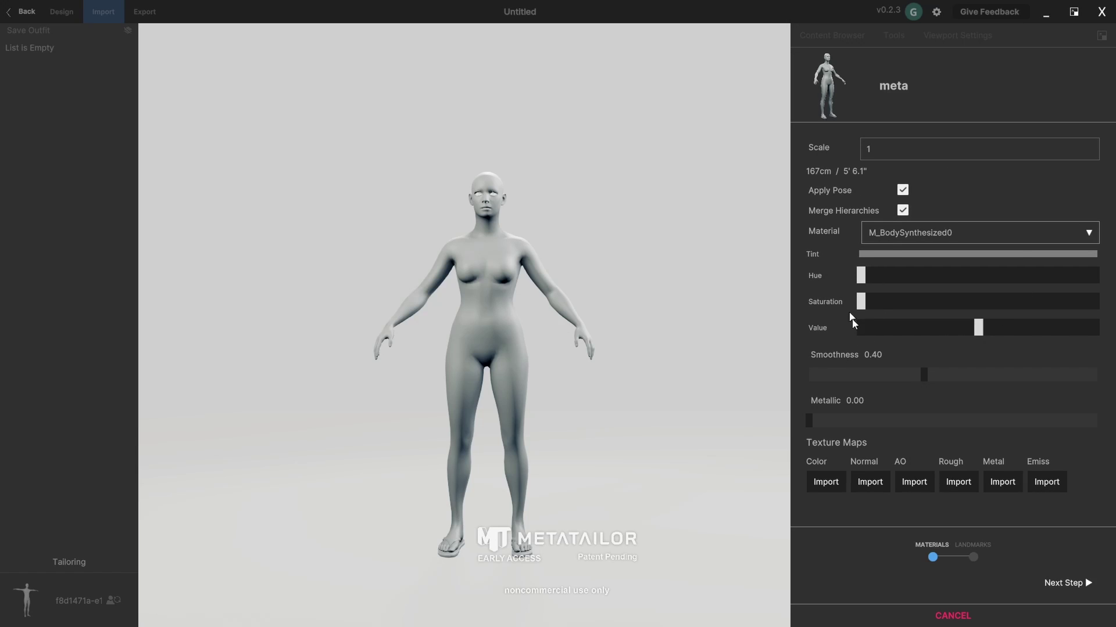
- Keep the avatar's default materials, auto-map its body landmarks, and finish the avatar import
{"action": "left_click", "coordinate": [1063, 584]}
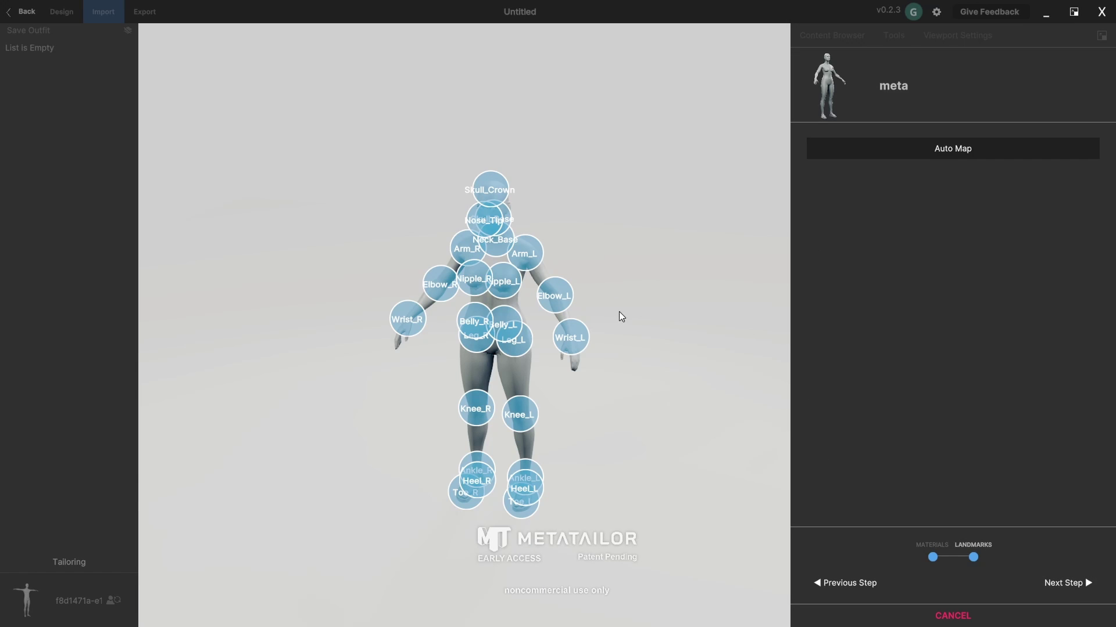
{"action": "left_click_drag", "start_coordinate": [639, 319], "coordinate": [500, 221]}
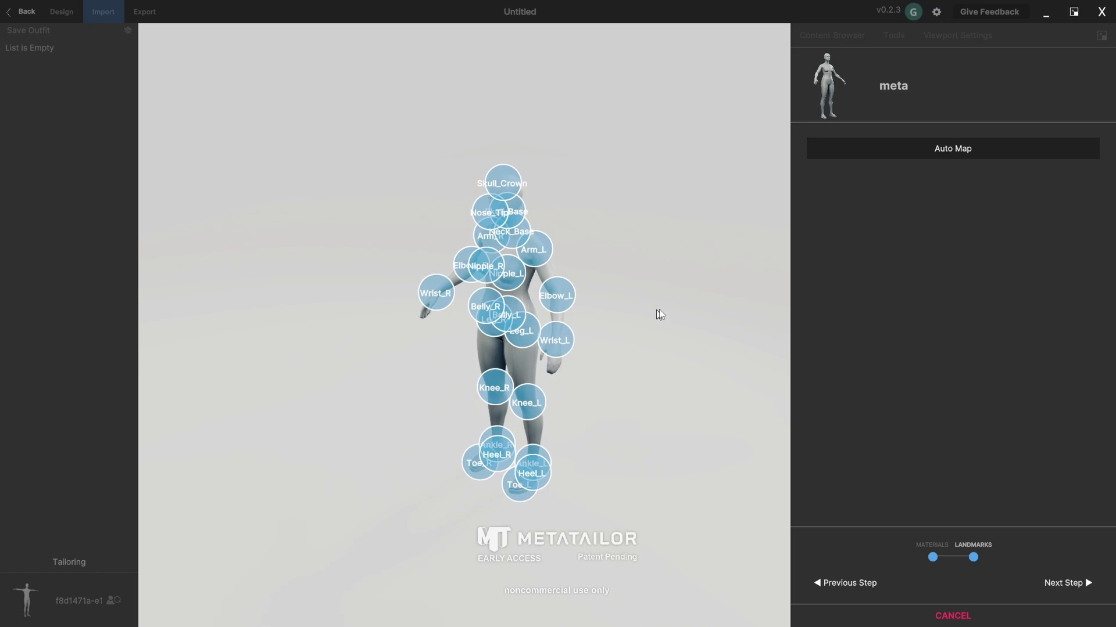
{"action": "left_click_drag", "start_coordinate": [658, 311], "coordinate": [741, 289]}
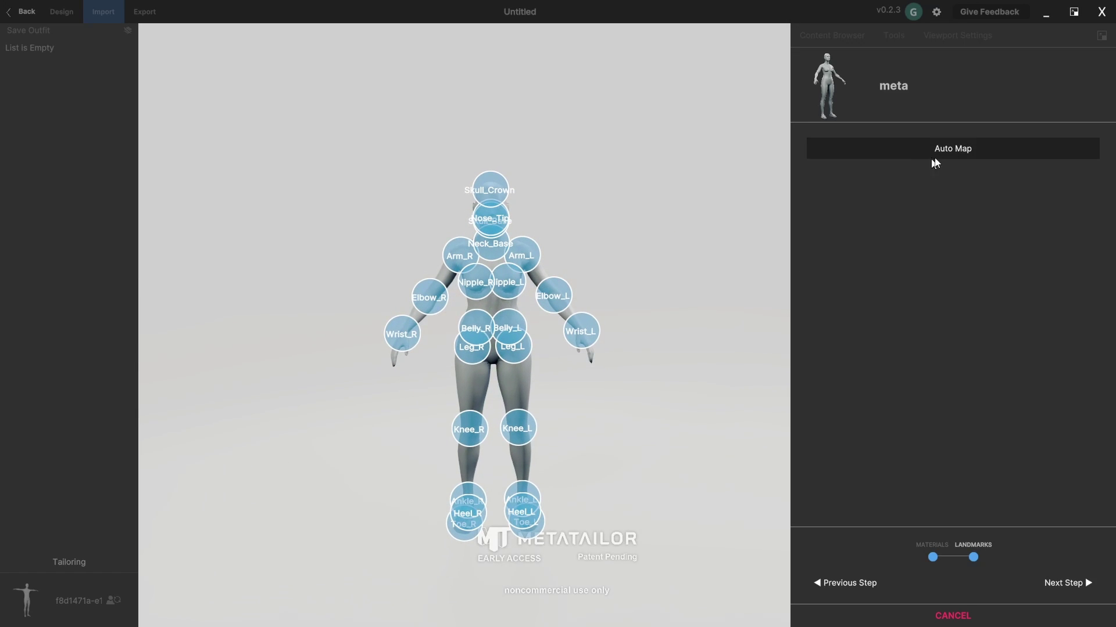
{"action": "left_click", "coordinate": [952, 151]}
{"action": "left_click_drag", "start_coordinate": [656, 365], "coordinate": [769, 500]}
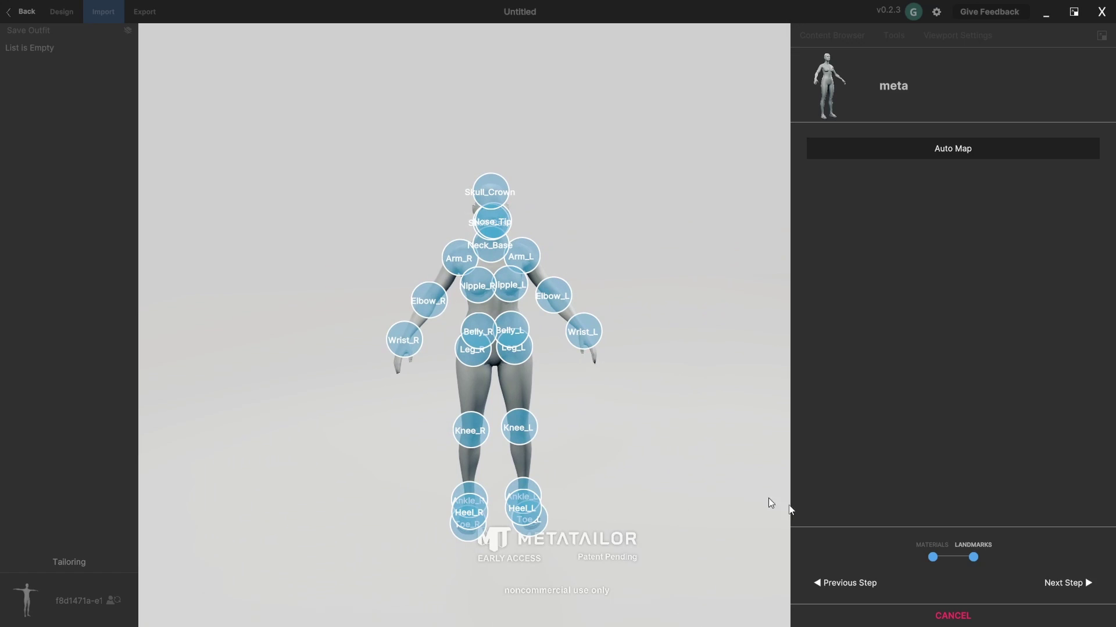
{"action": "left_click", "coordinate": [1068, 583]}
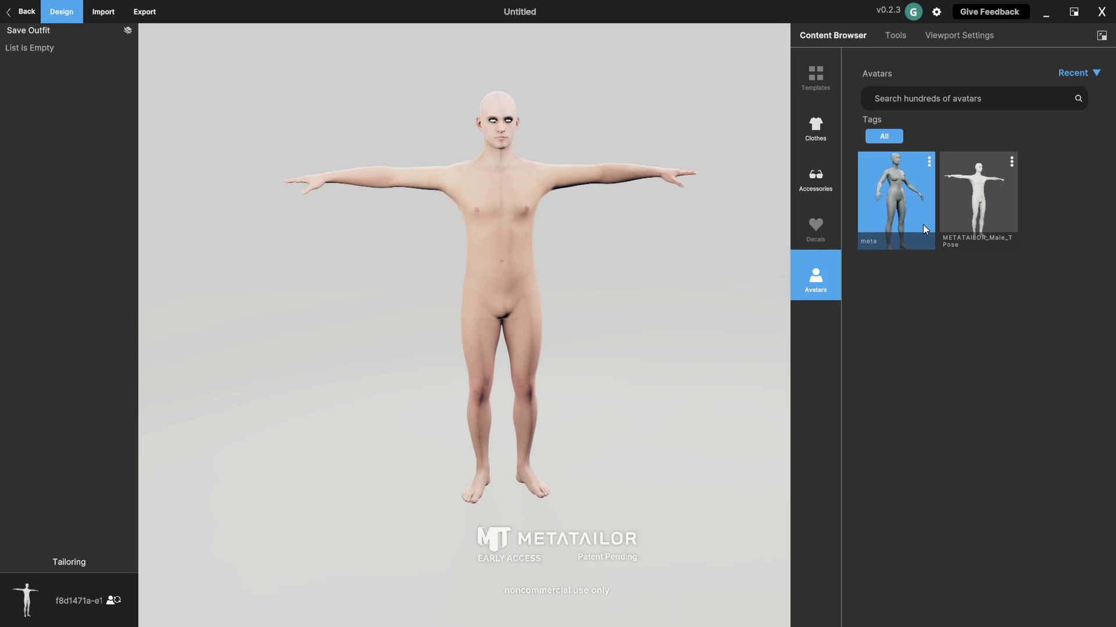
- Replace the project's default male avatar with the imported meta avatar
{"action": "left_click", "coordinate": [901, 197]}
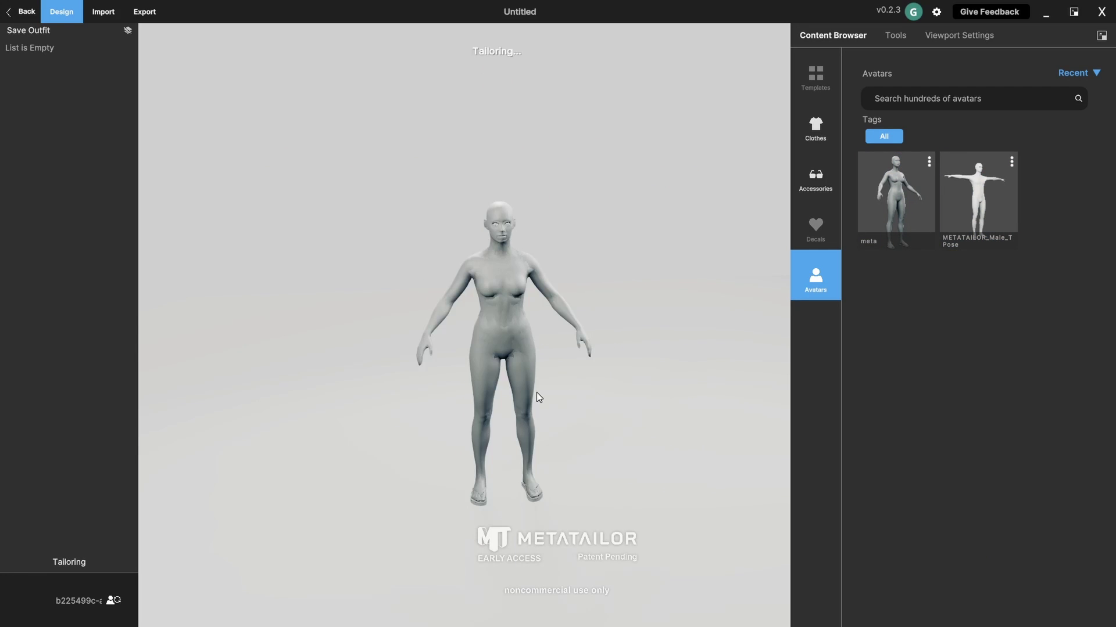
{"action": "scroll", "coordinate": [504, 316], "scroll_direction": "up", "scroll_amount": 3}
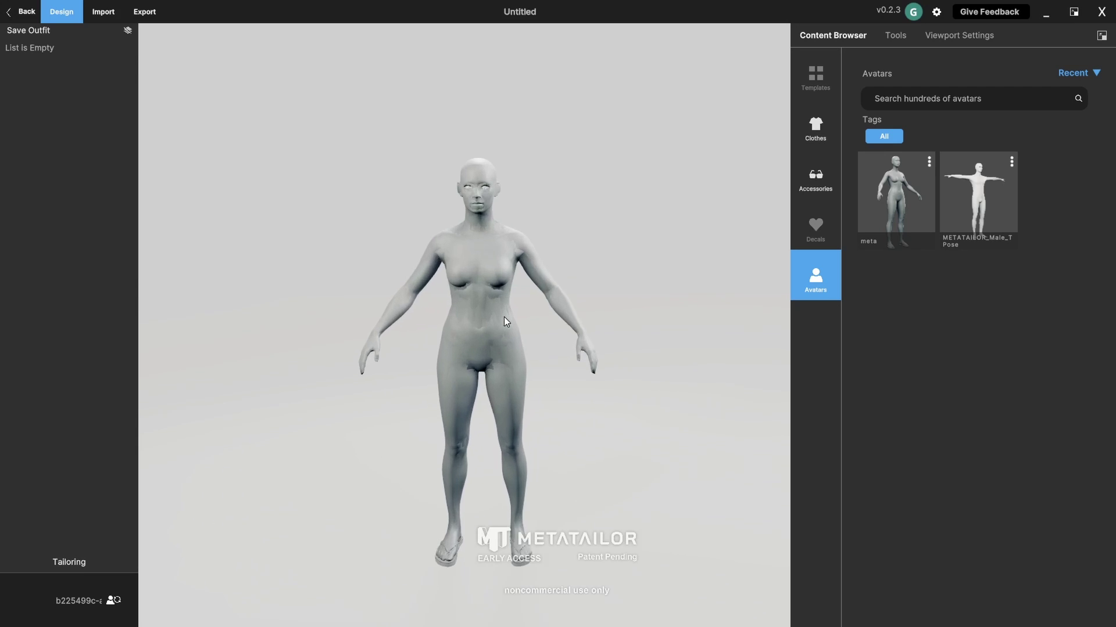
{"action": "scroll", "coordinate": [504, 316], "scroll_direction": "down", "scroll_amount": 1}
- Import the top FBX file as clothing with its default materials, categorize it as Shirts, and accept the default fitment
{"action": "left_click", "coordinate": [105, 12]}
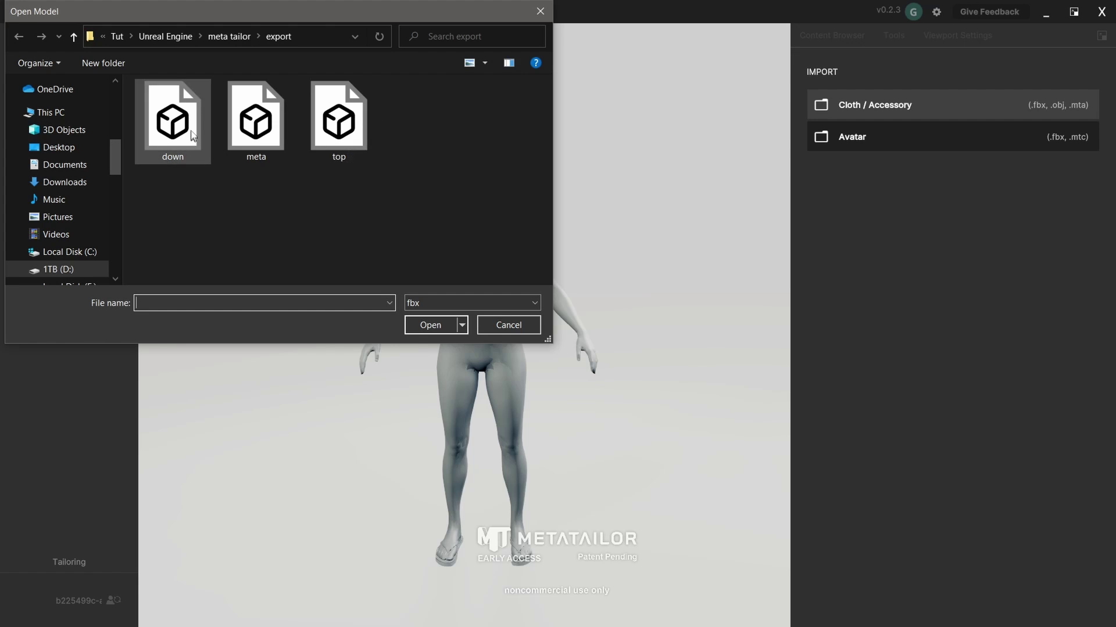
{"action": "double_click", "coordinate": [345, 139]}
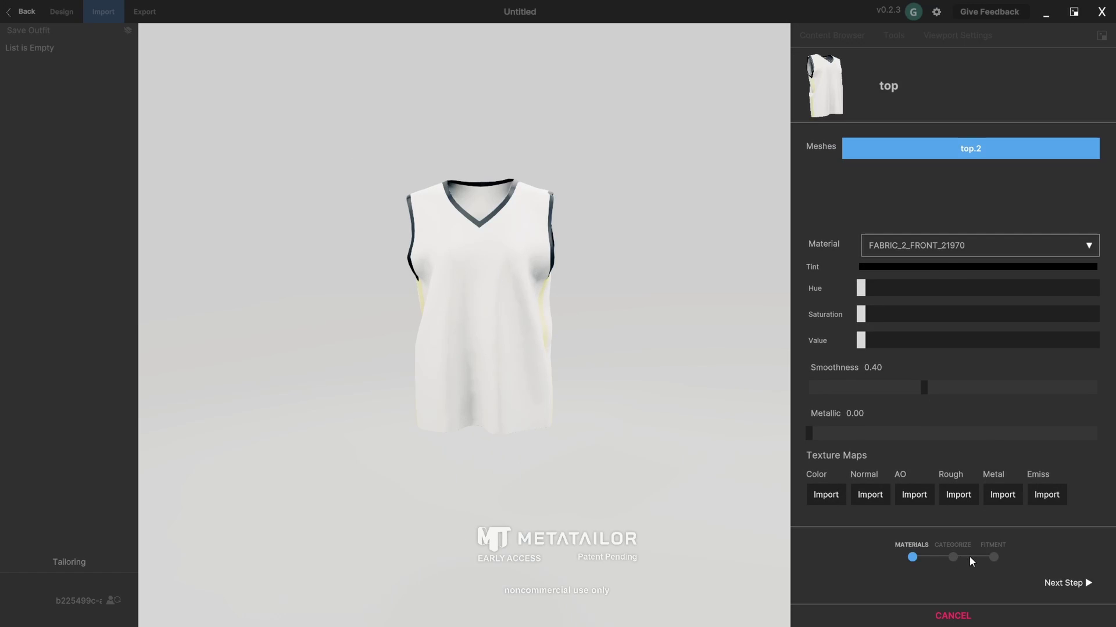
{"action": "left_click", "coordinate": [1065, 583]}
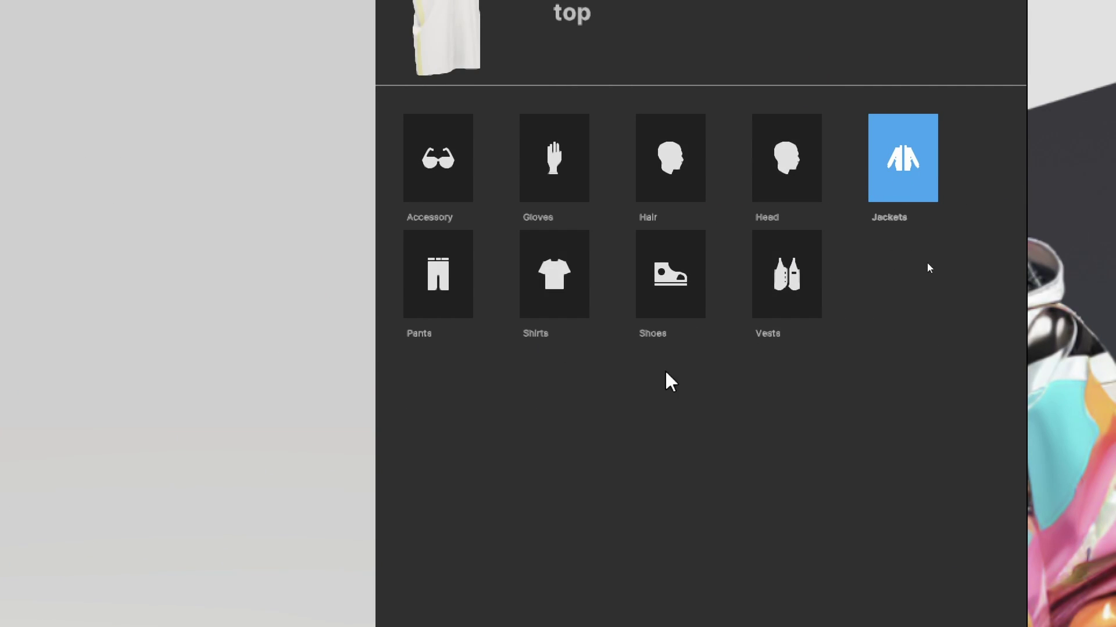
{"action": "left_click", "coordinate": [556, 302]}
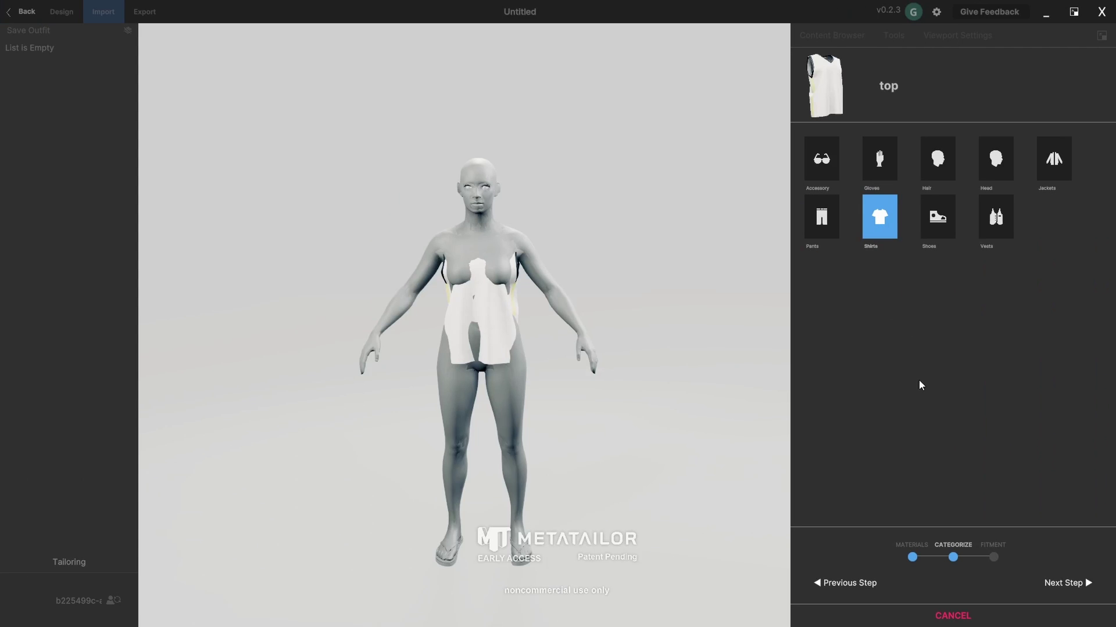
{"action": "left_click", "coordinate": [1067, 583]}
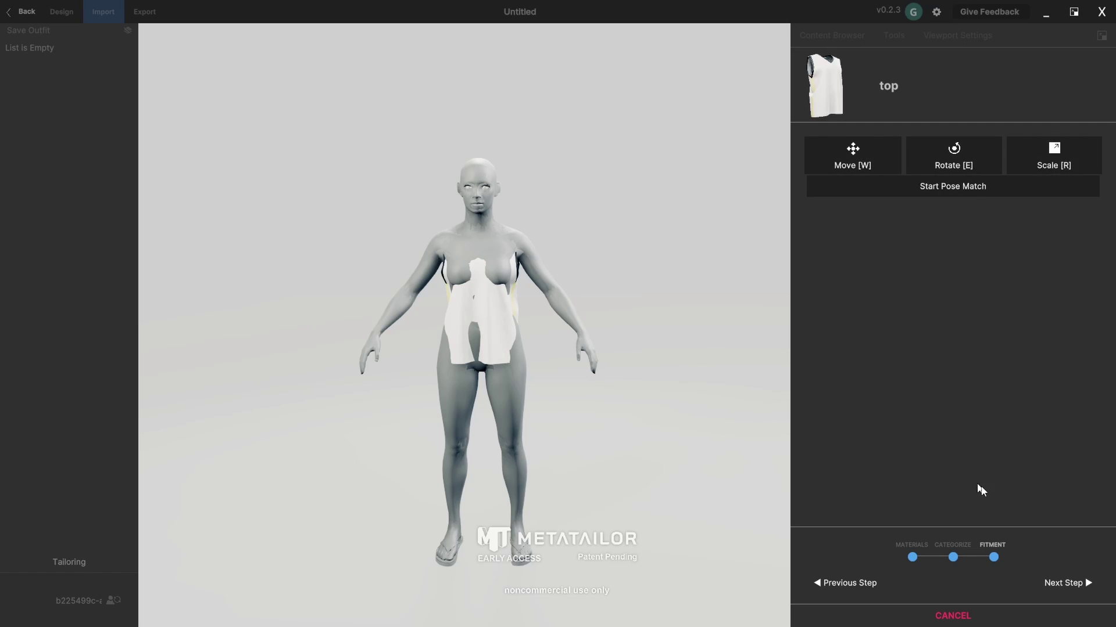
{"action": "left_click", "coordinate": [1076, 584]}
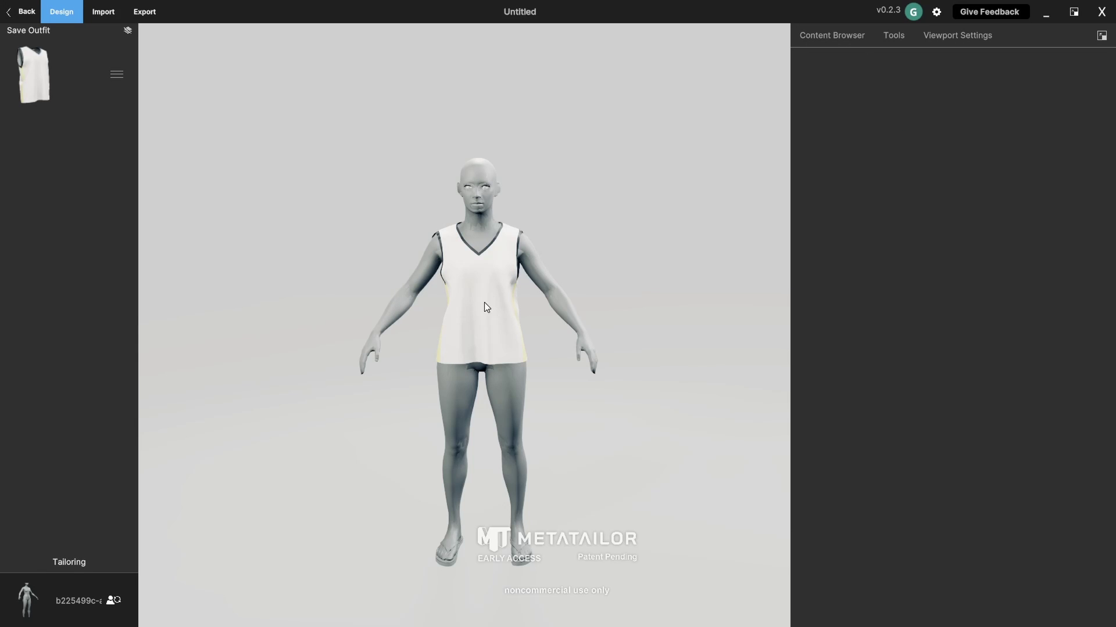
- Import the down FBX file as clothing with its default materials and categorize it as Pants
{"action": "scroll", "coordinate": [485, 305], "scroll_direction": "up", "scroll_amount": 5}
{"action": "left_click_drag", "start_coordinate": [437, 333], "coordinate": [481, 317]}
{"action": "scroll", "coordinate": [444, 332], "scroll_direction": "down", "scroll_amount": 3}
{"action": "scroll", "coordinate": [628, 366], "scroll_direction": "up", "scroll_amount": 3}
{"action": "scroll", "coordinate": [482, 317], "scroll_direction": "down", "scroll_amount": 3}
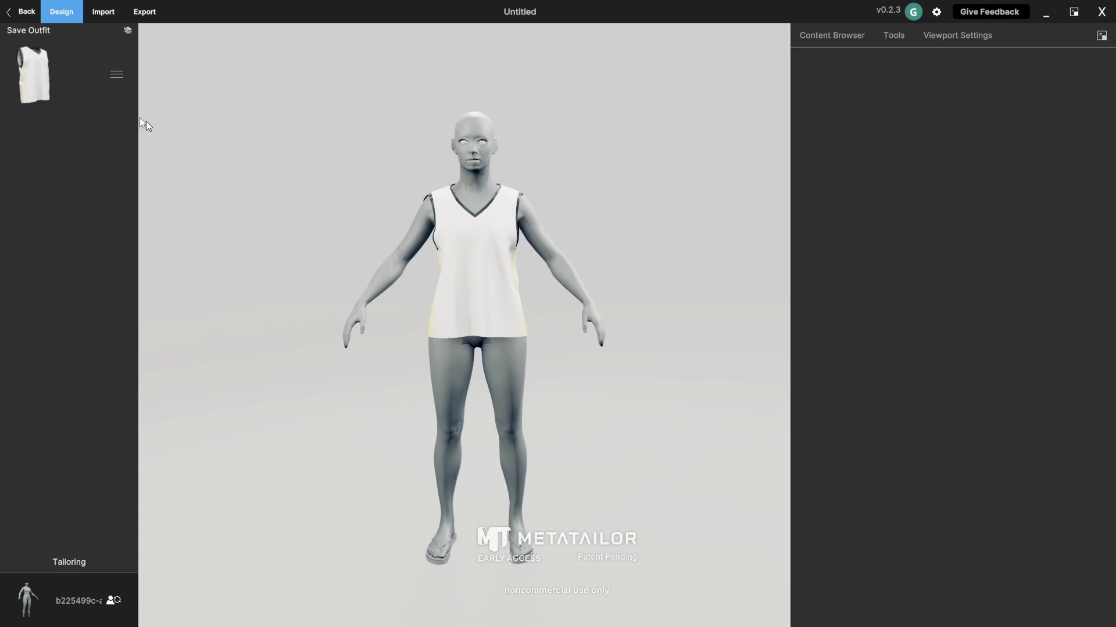
{"action": "left_click", "coordinate": [101, 15]}
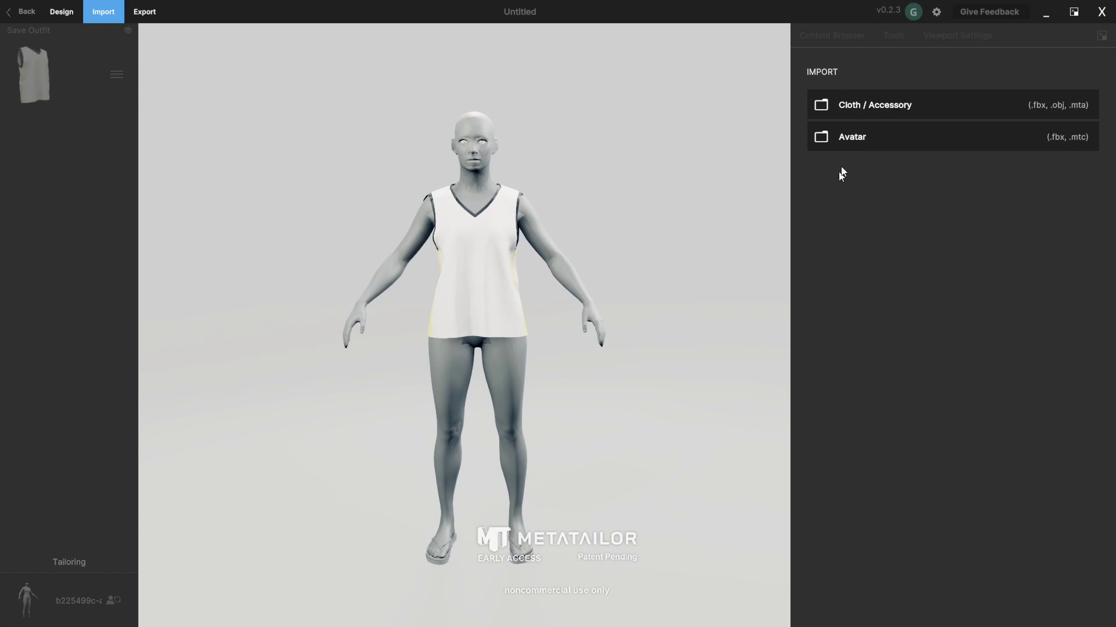
{"action": "left_click", "coordinate": [888, 107]}
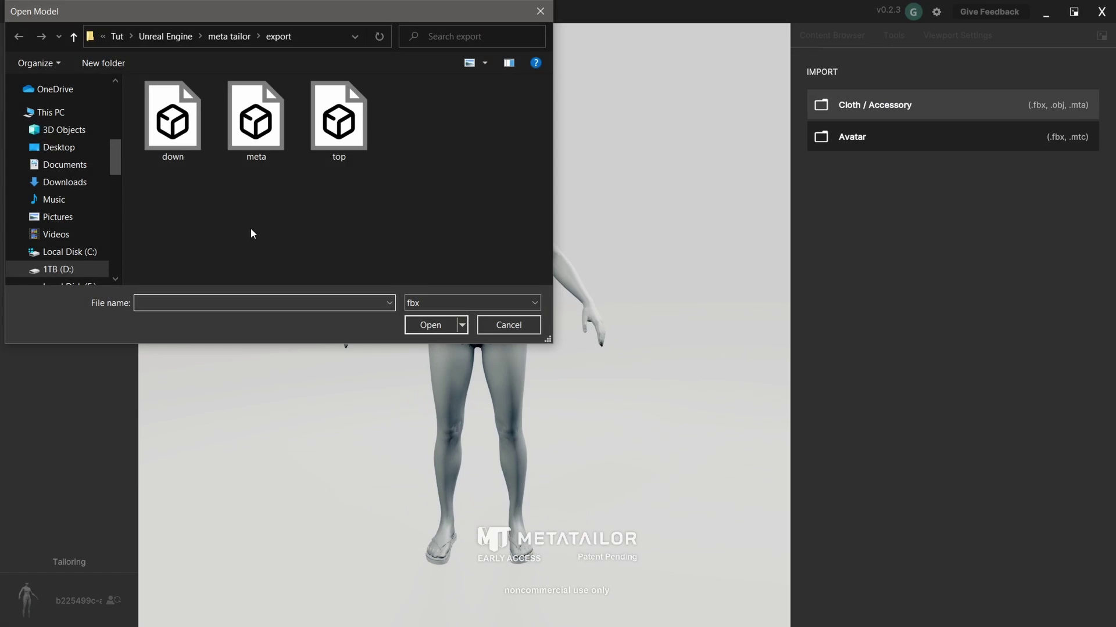
{"action": "double_click", "coordinate": [179, 147]}
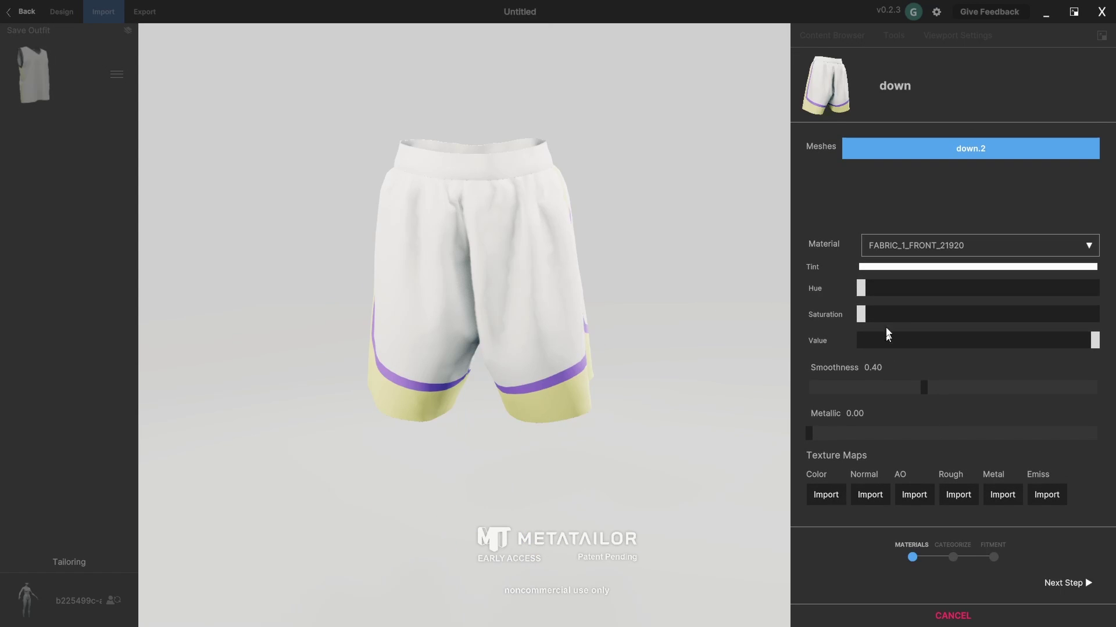
{"action": "left_click", "coordinate": [1068, 581]}
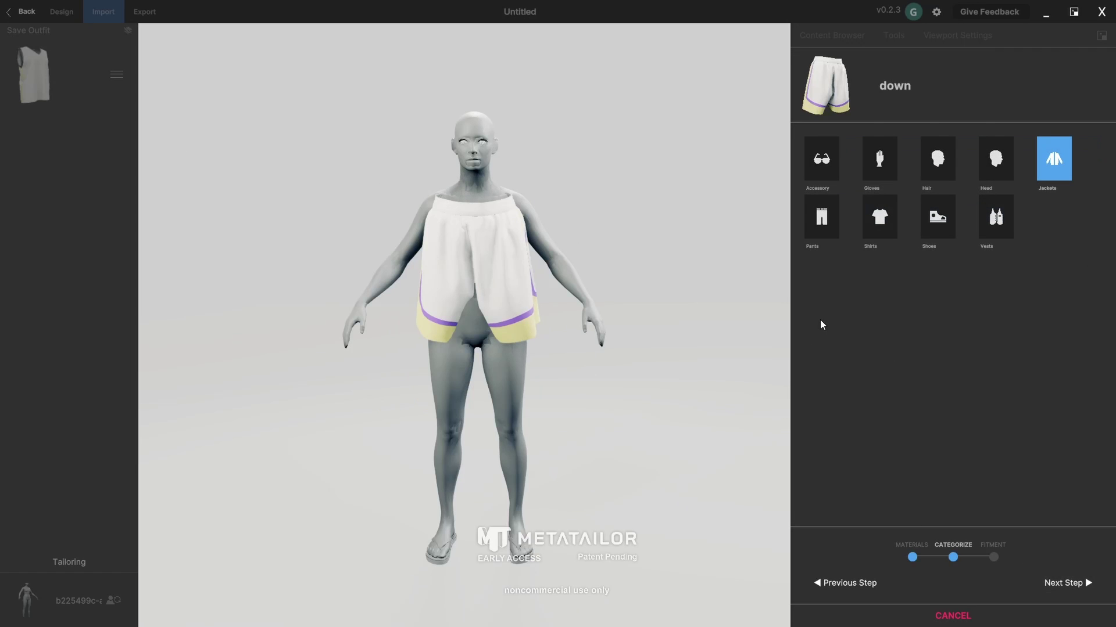
{"action": "left_click", "coordinate": [822, 230]}
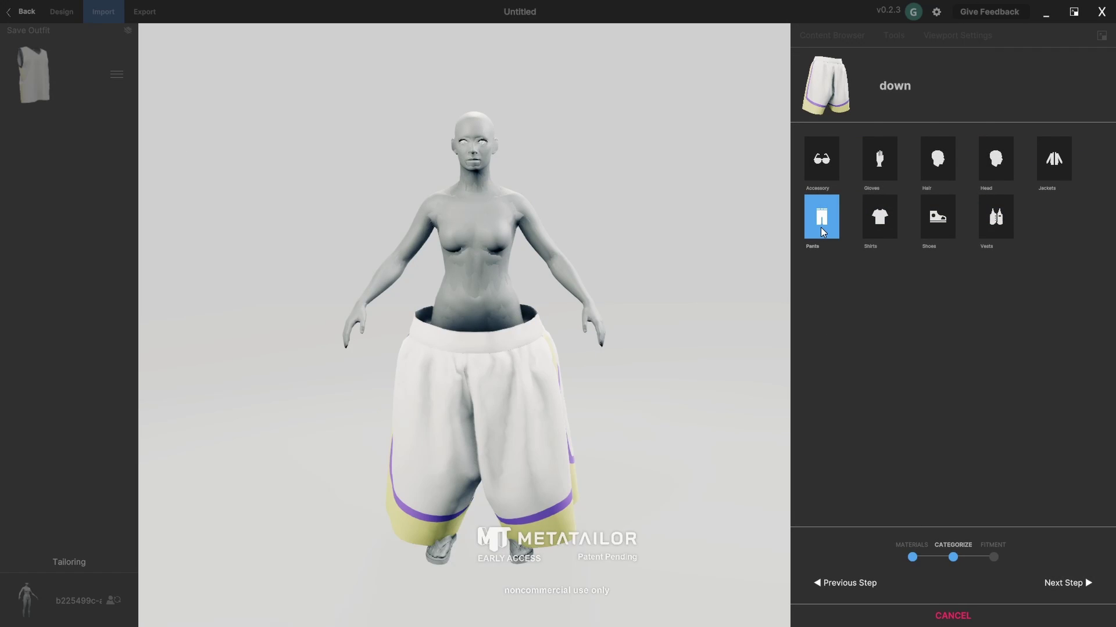
{"action": "left_click", "coordinate": [1077, 585]}
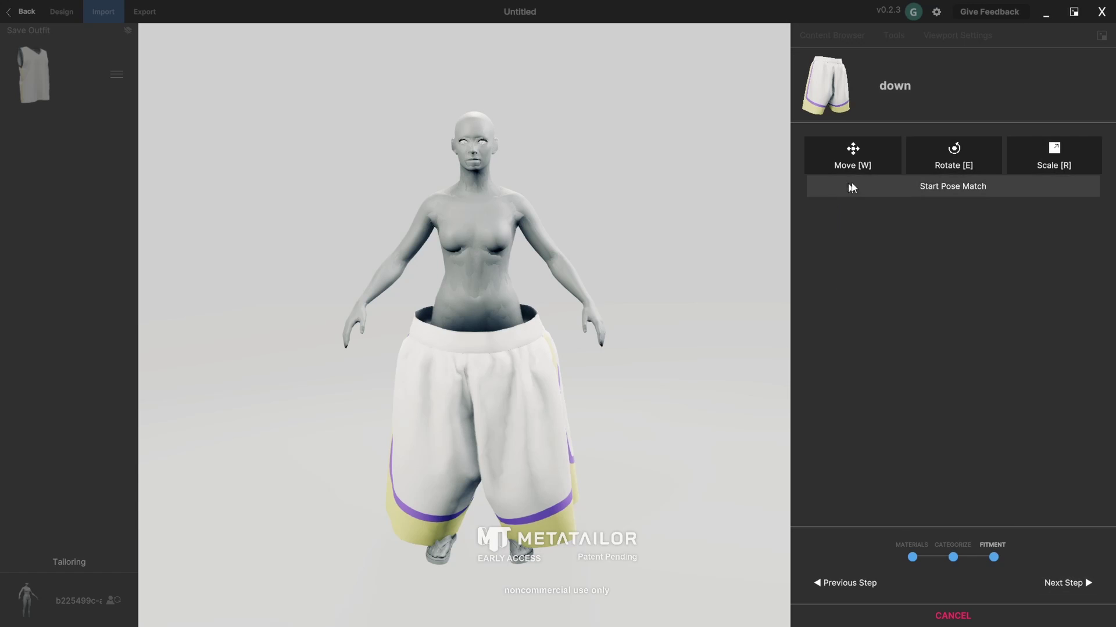
- Scale the shorts down uniformly, move them up to the avatar's waist, and finish the clothing import
{"action": "left_click", "coordinate": [1039, 154]}
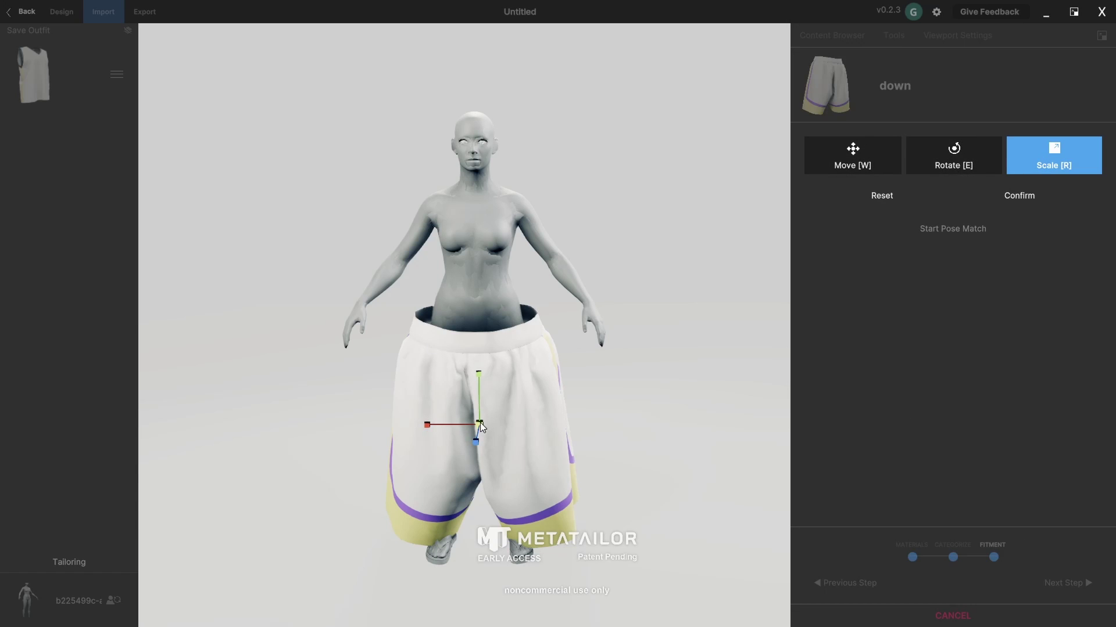
{"action": "mouse_move", "coordinate": [480, 423]}
{"action": "left_mouse_down"}
{"action": "mouse_move", "coordinate": [455, 431]}
{"action": "mouse_move", "coordinate": [494, 410]}
{"action": "left_mouse_up"}
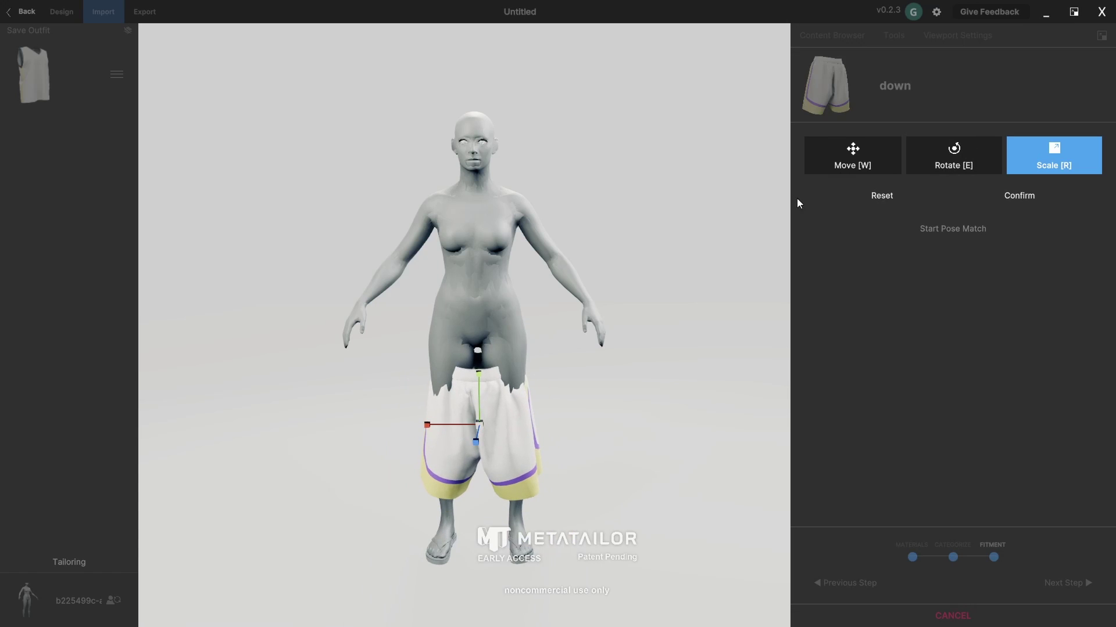
{"action": "left_click", "coordinate": [838, 165]}
{"action": "left_click_drag", "start_coordinate": [461, 384], "coordinate": [455, 313]}
{"action": "middle_click_drag", "start_coordinate": [583, 404], "coordinate": [675, 418]}
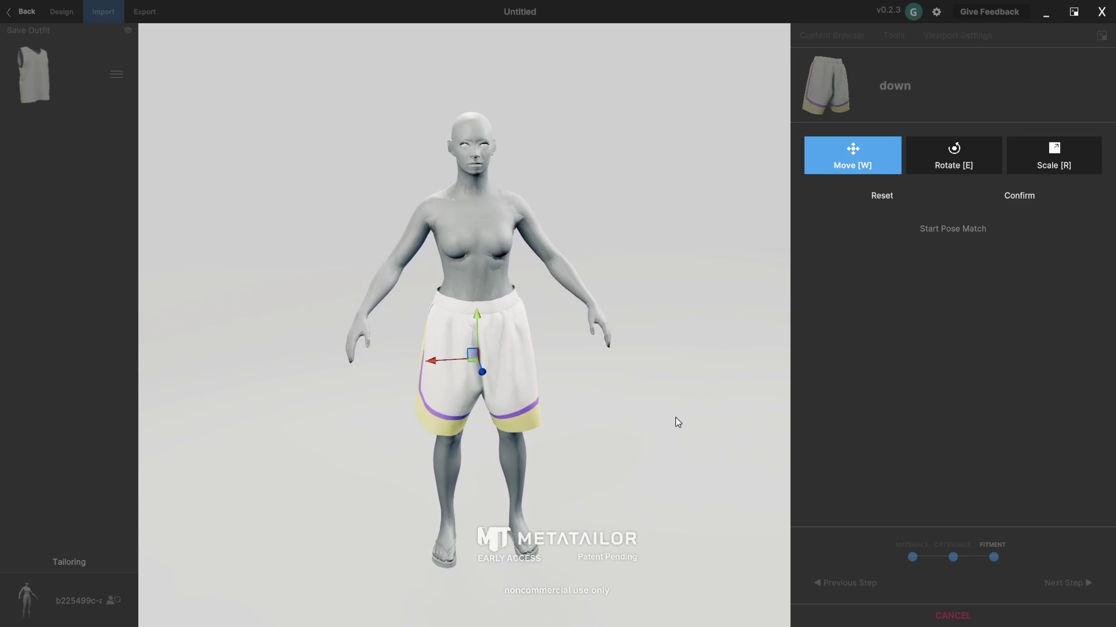
{"action": "key", "text": "r"}
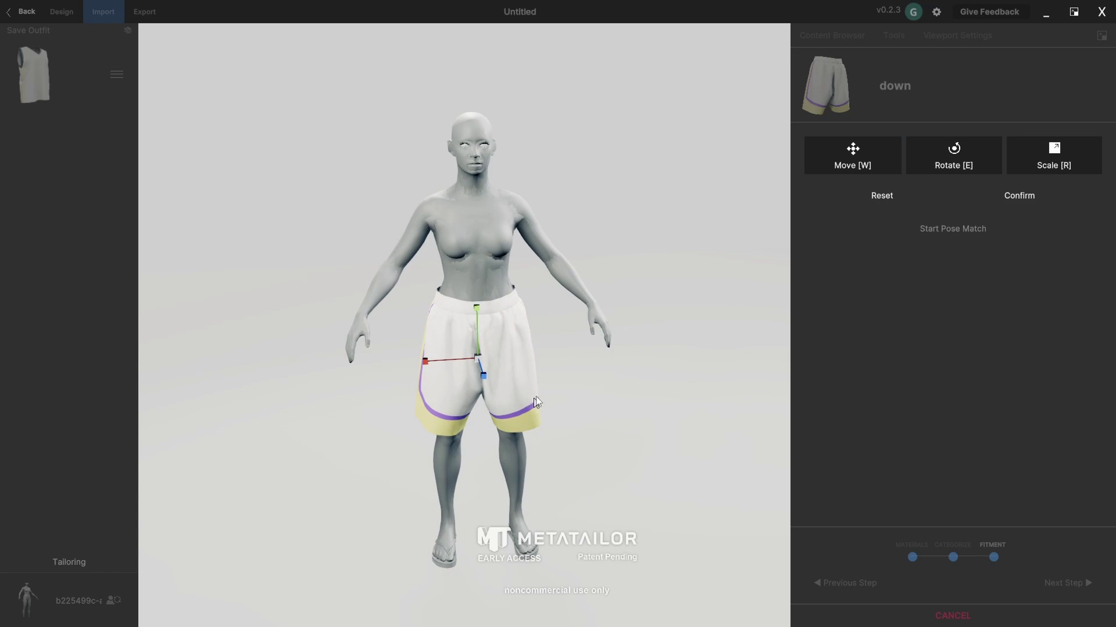
{"action": "left_click", "coordinate": [1018, 196]}
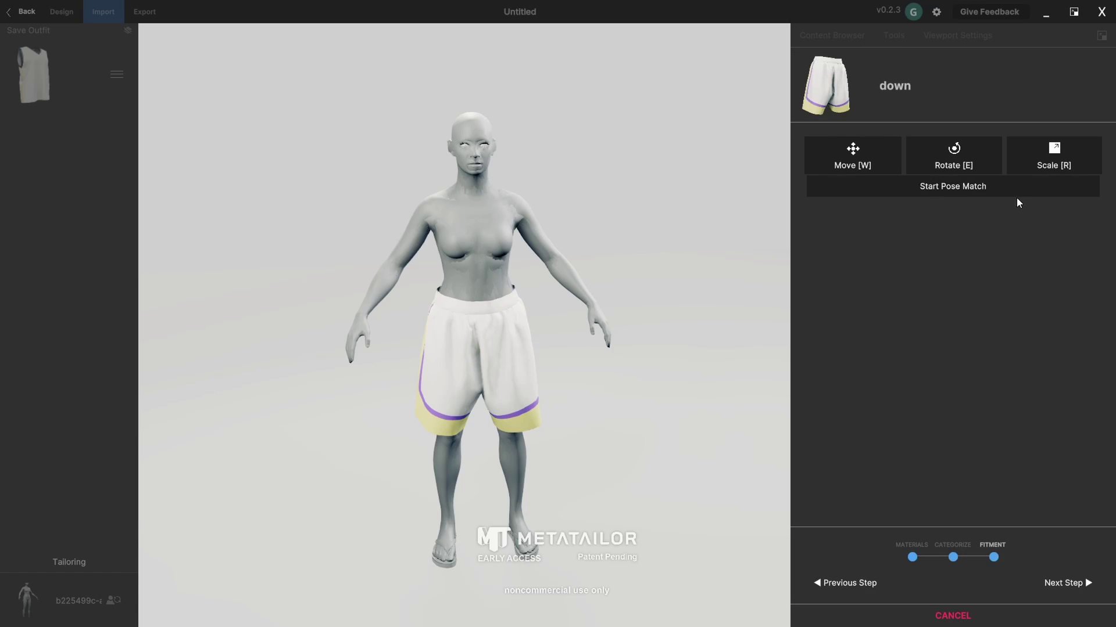
{"action": "left_click", "coordinate": [1072, 584]}
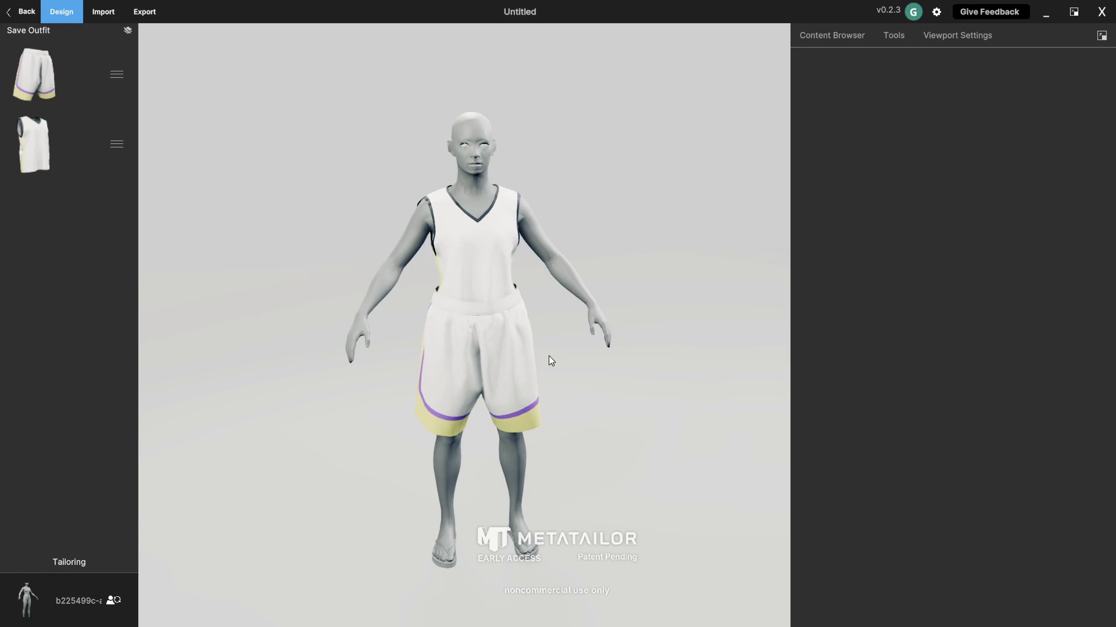
- Examine the fit of both garments on the avatar and the layering, mesh and transform tools offered for them
{"action": "left_click_drag", "start_coordinate": [583, 382], "coordinate": [653, 336]}
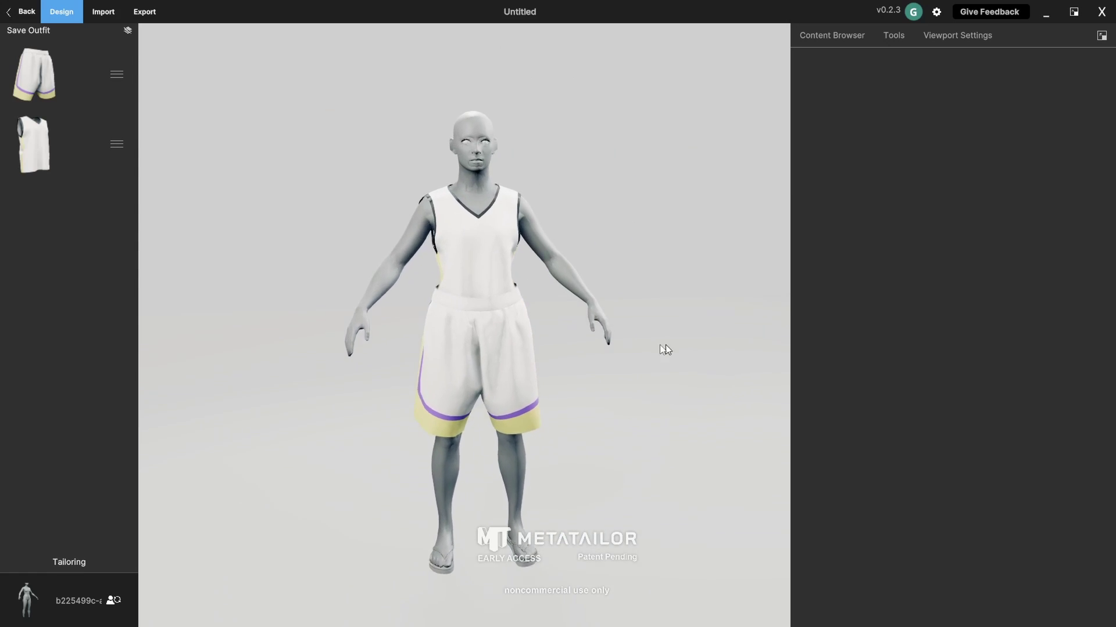
{"action": "scroll", "coordinate": [468, 351], "scroll_direction": "up", "scroll_amount": 3}
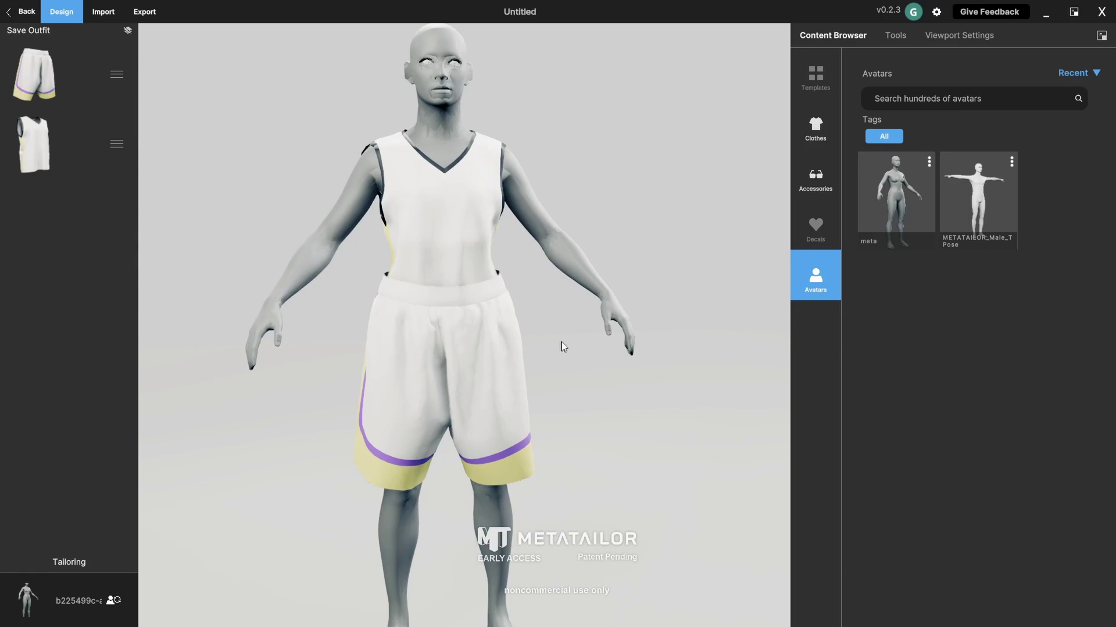
{"action": "left_click", "coordinate": [48, 150]}
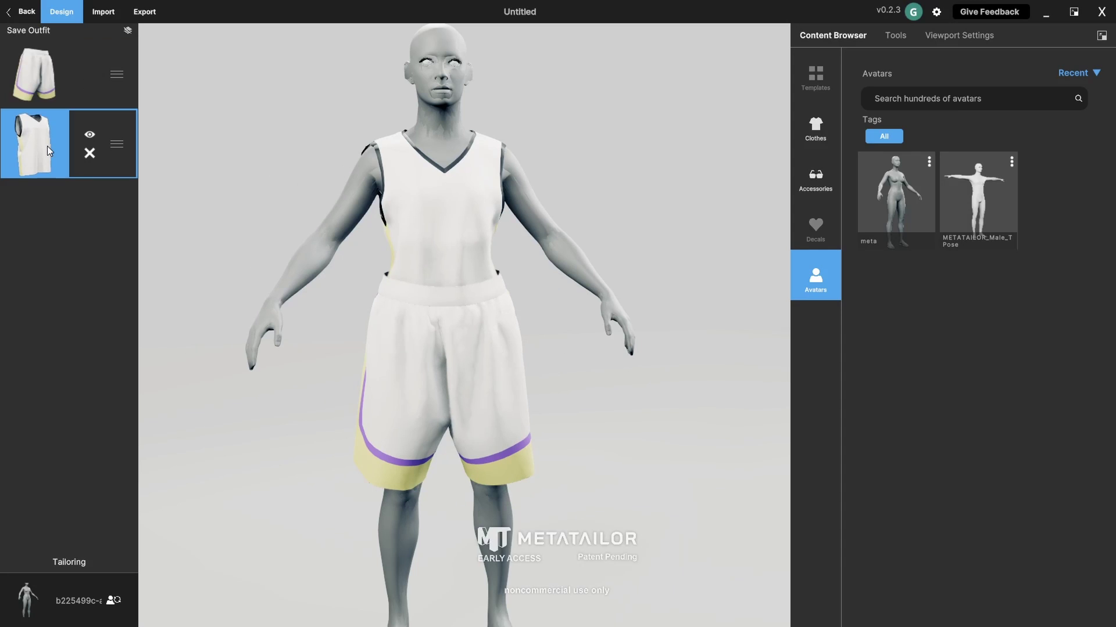
{"action": "left_click", "coordinate": [37, 75]}
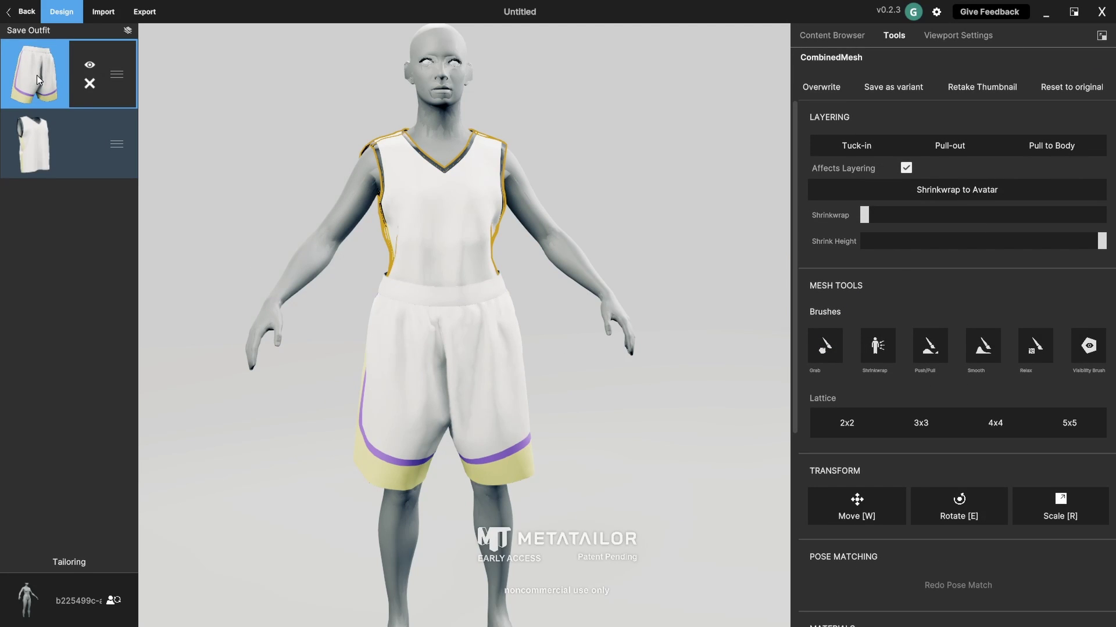
{"action": "left_click", "coordinate": [563, 334]}
{"action": "left_click", "coordinate": [69, 74]}
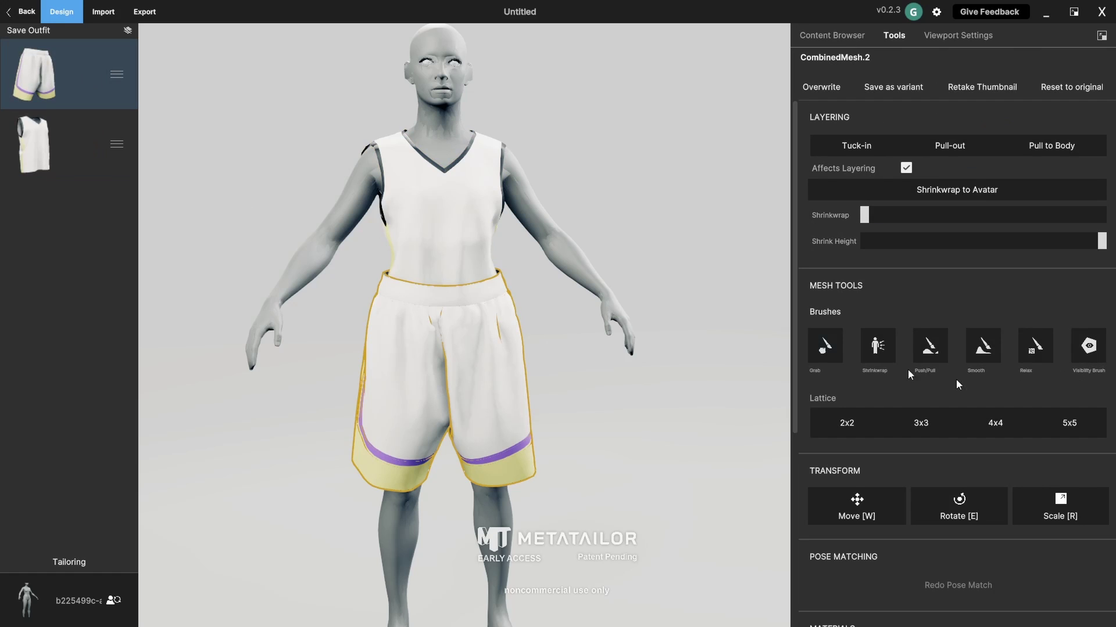
{"action": "scroll", "coordinate": [909, 424], "scroll_direction": "down", "scroll_amount": 1}
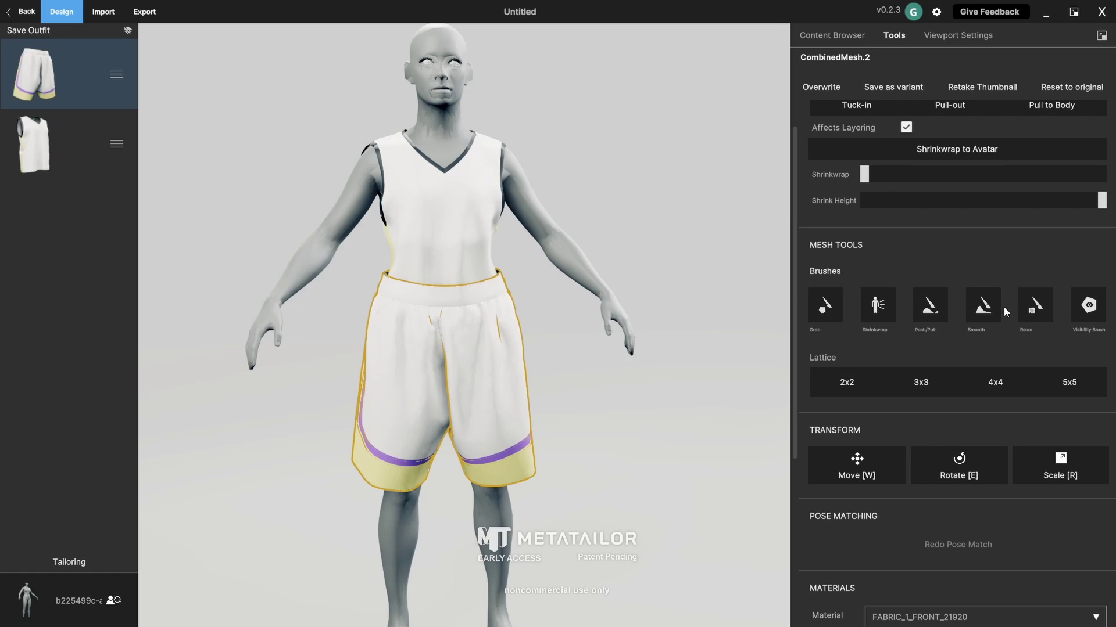
{"action": "scroll", "coordinate": [831, 203], "scroll_direction": "up", "scroll_amount": 1}
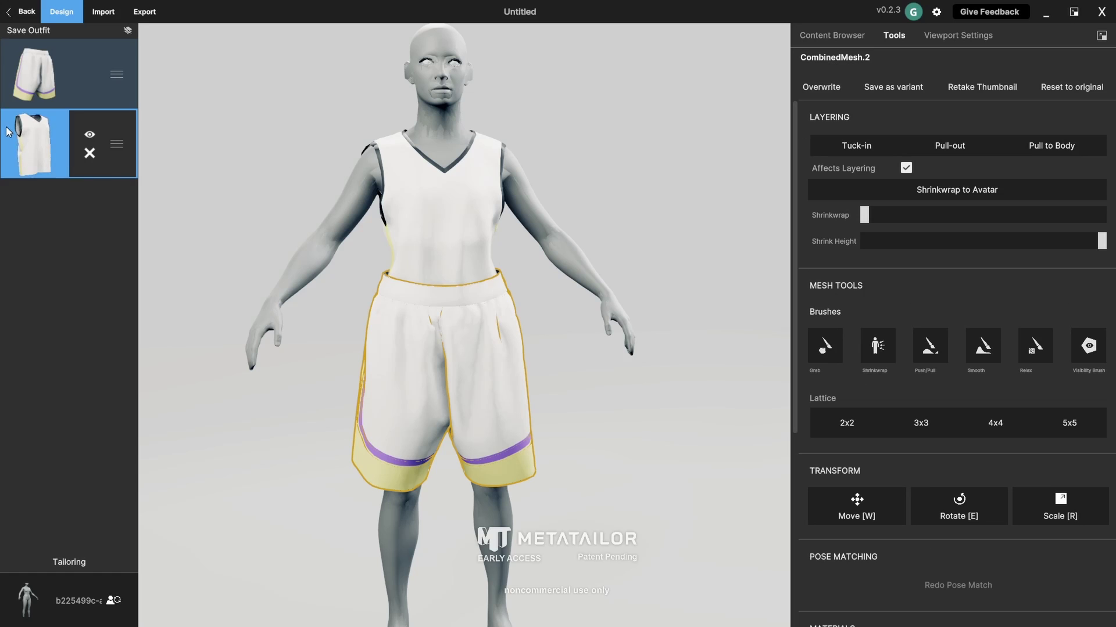
- Tuck the sleeveless top into the shorts
{"action": "left_click", "coordinate": [124, 173]}
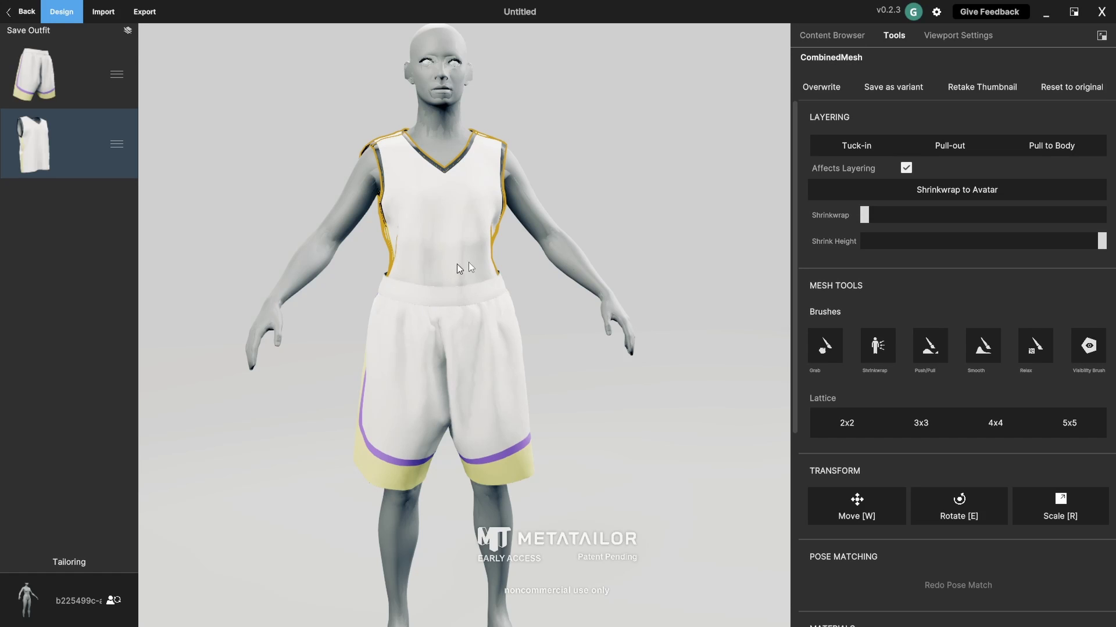
{"action": "left_click", "coordinate": [866, 147]}
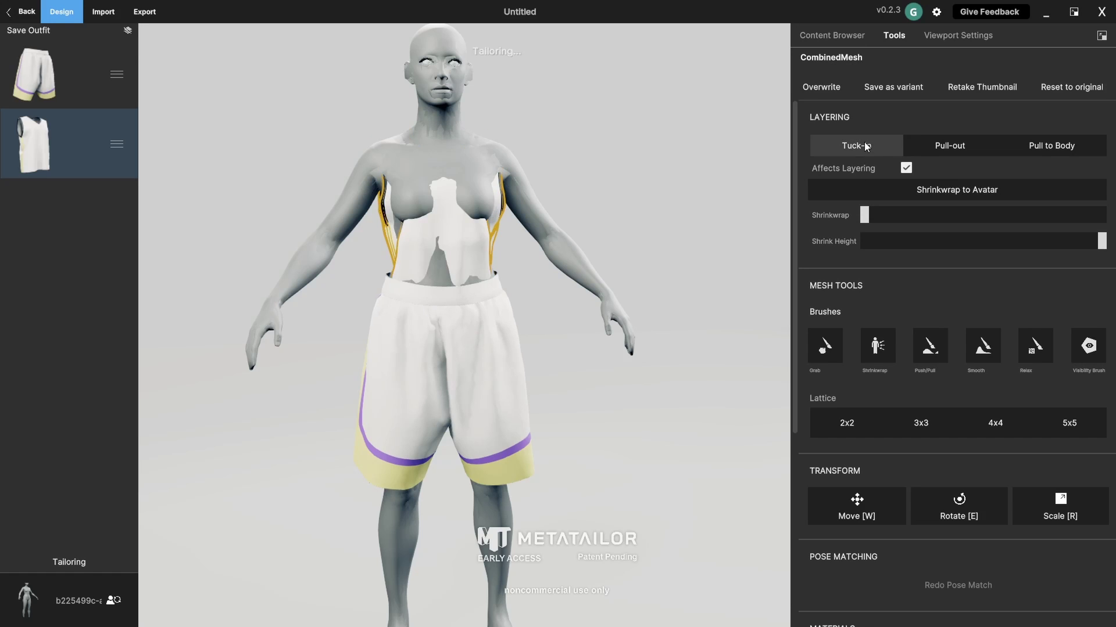
{"action": "left_click_drag", "start_coordinate": [635, 406], "coordinate": [619, 368]}
- Scale the shorts down slightly for a closer fit and apply the transform
{"action": "left_click", "coordinate": [448, 331]}
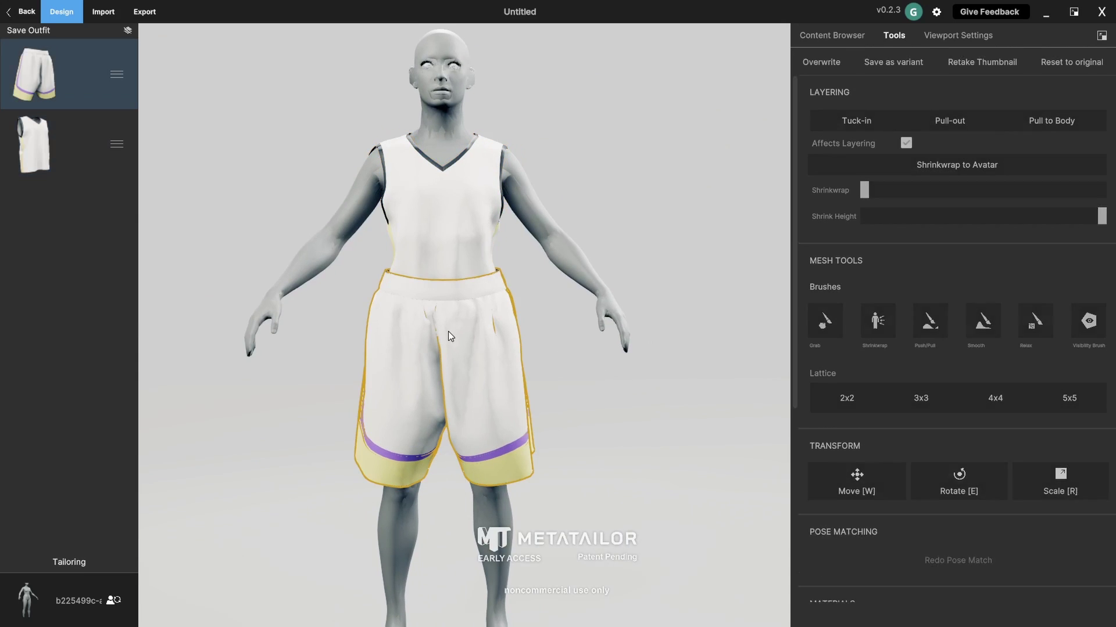
{"action": "left_click", "coordinate": [1048, 507]}
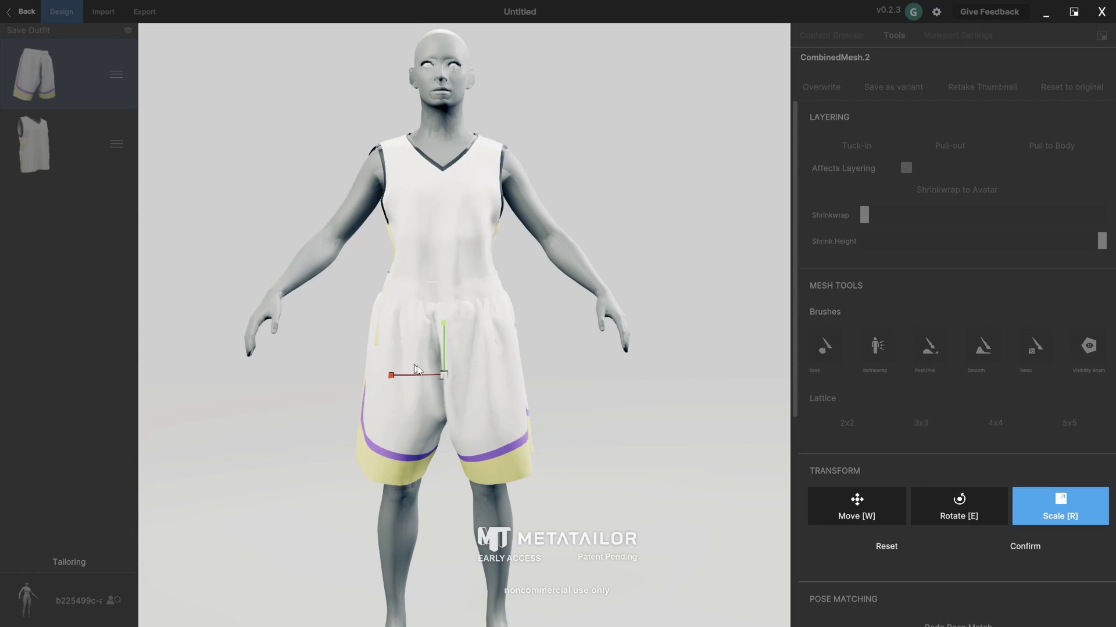
{"action": "left_click_drag", "start_coordinate": [445, 373], "coordinate": [443, 374]}
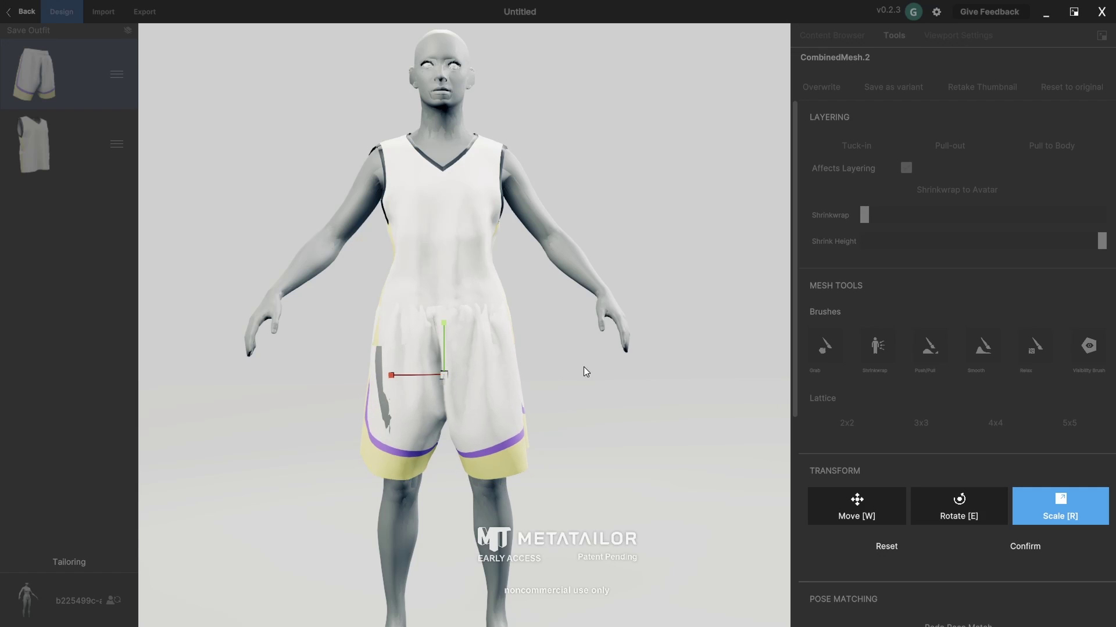
{"action": "left_click", "coordinate": [1016, 546]}
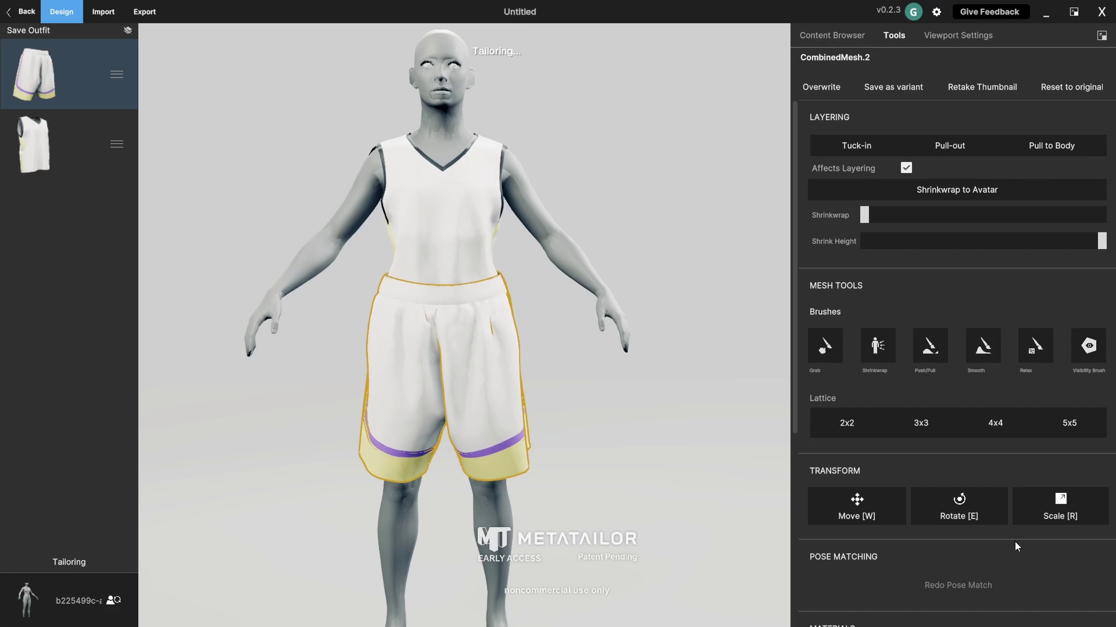
- Open the export options for the fitted outfit and start editing the export folder name
{"action": "left_click_drag", "start_coordinate": [389, 350], "coordinate": [432, 368]}
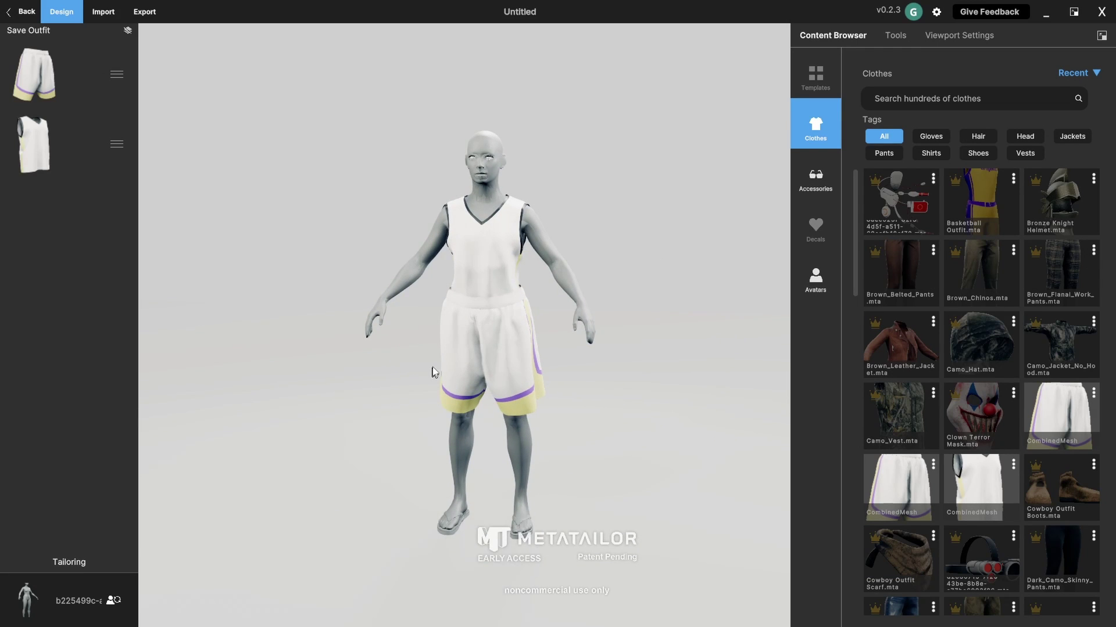
{"action": "left_click", "coordinate": [140, 16]}
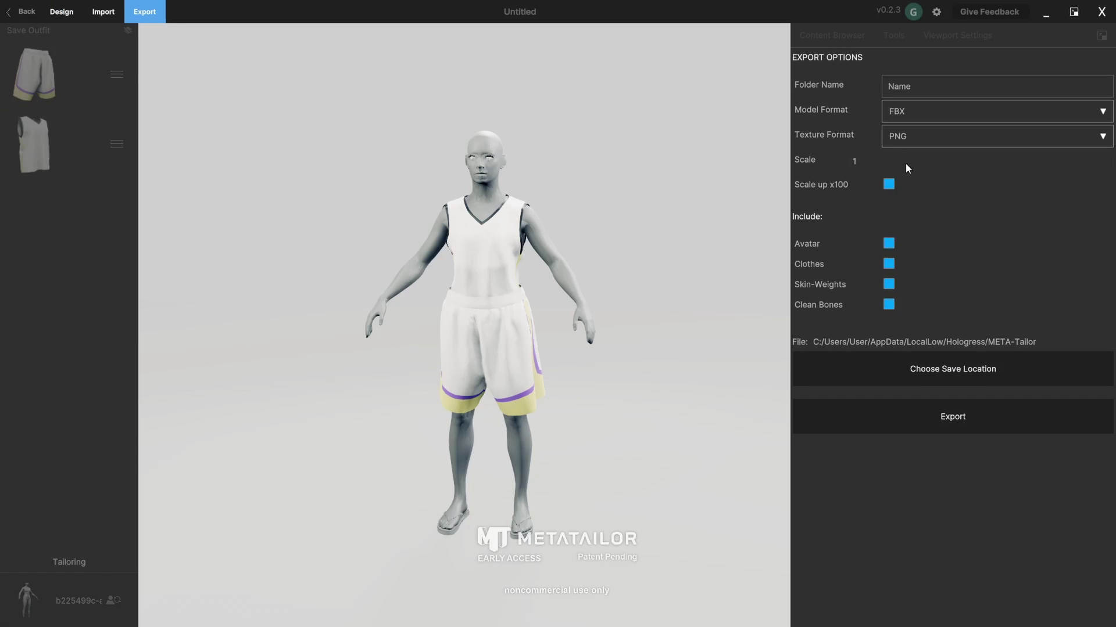
{"action": "left_click", "coordinate": [919, 87]}
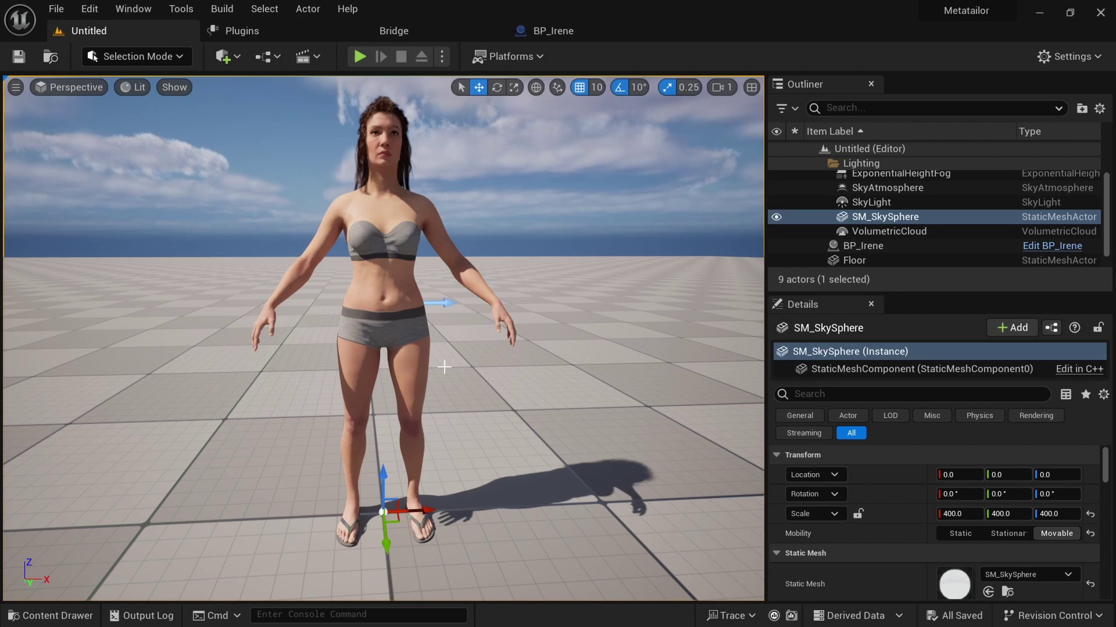
- In Unreal Editor, bring the exported meat FBX file into the MetaHumans/Irene/metatailor content folder
{"action": "key", "text": "ctrl+space"}
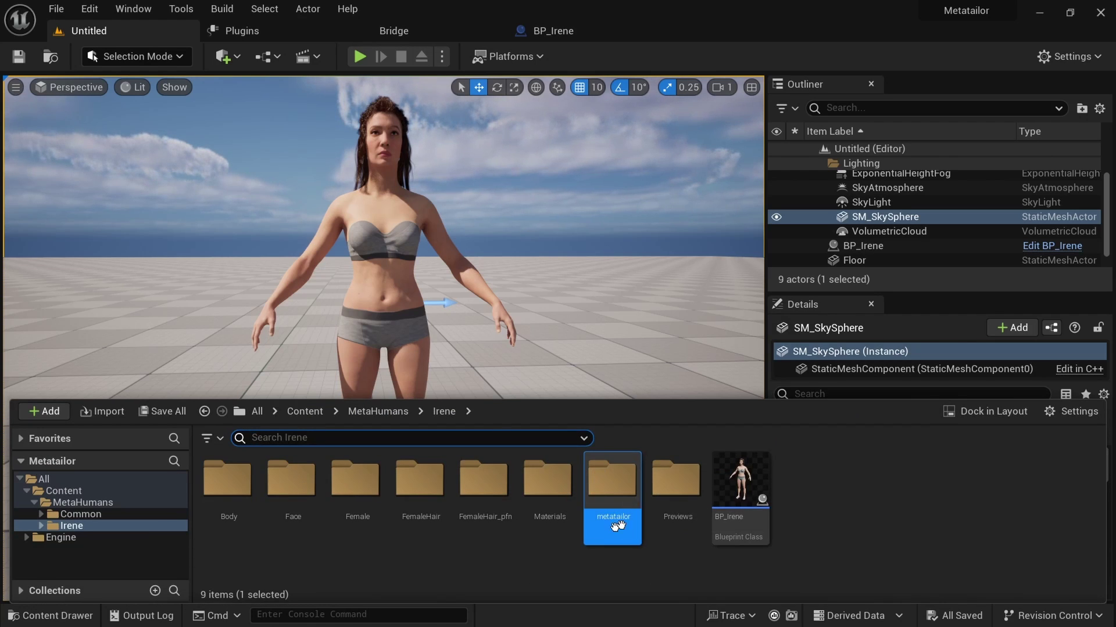
{"action": "double_click", "coordinate": [618, 501]}
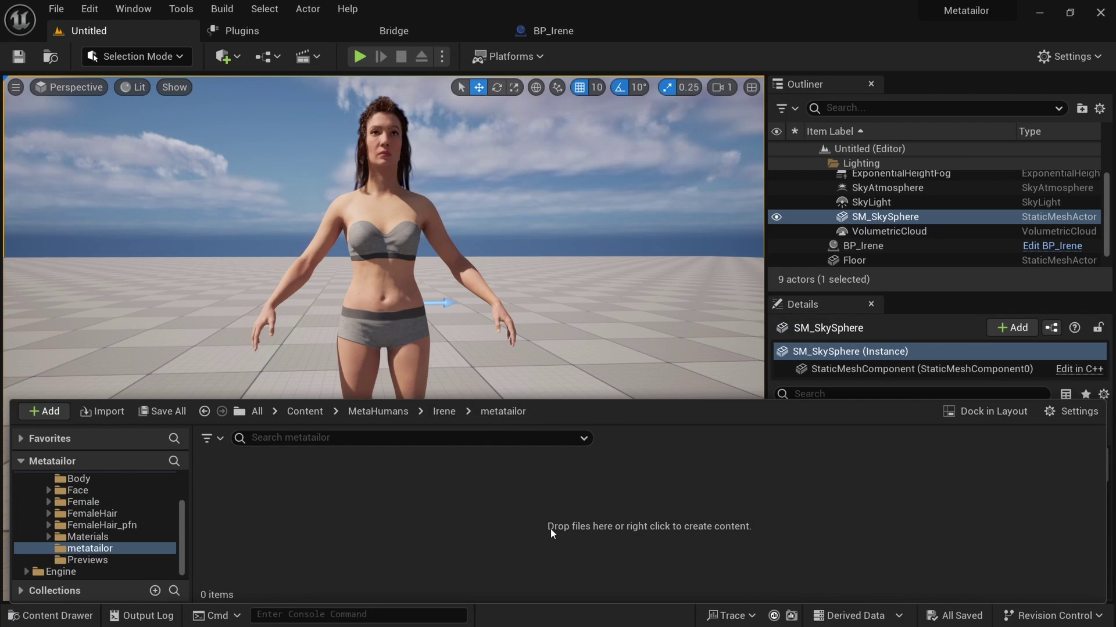
{"action": "key", "text": "alt+Tab"}
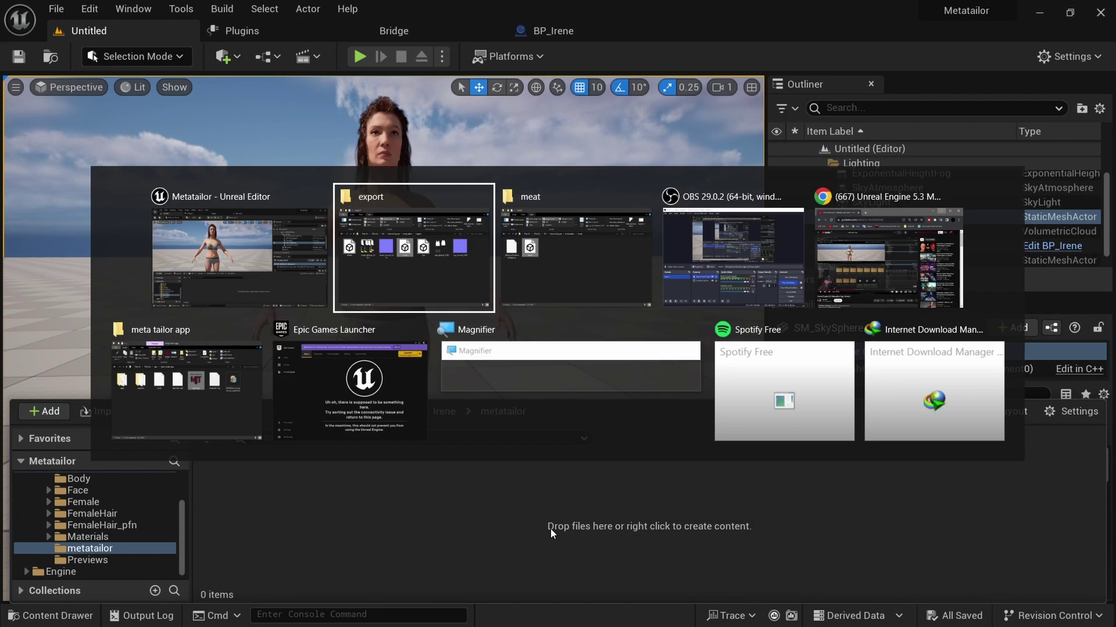
{"action": "left_click", "coordinate": [554, 271]}
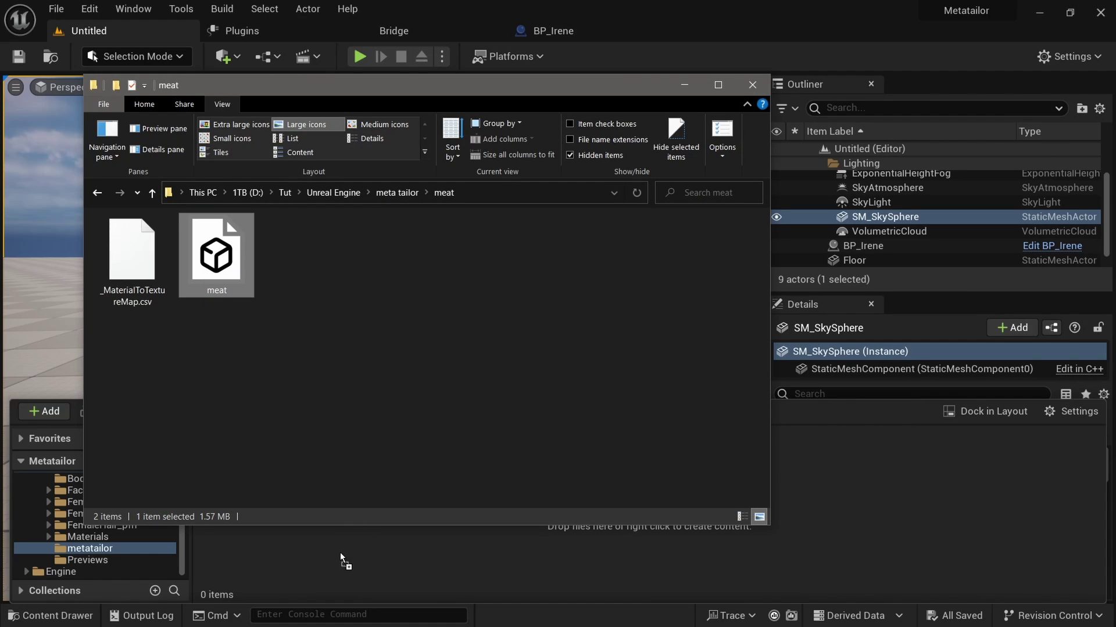
{"action": "left_click", "coordinate": [431, 591]}
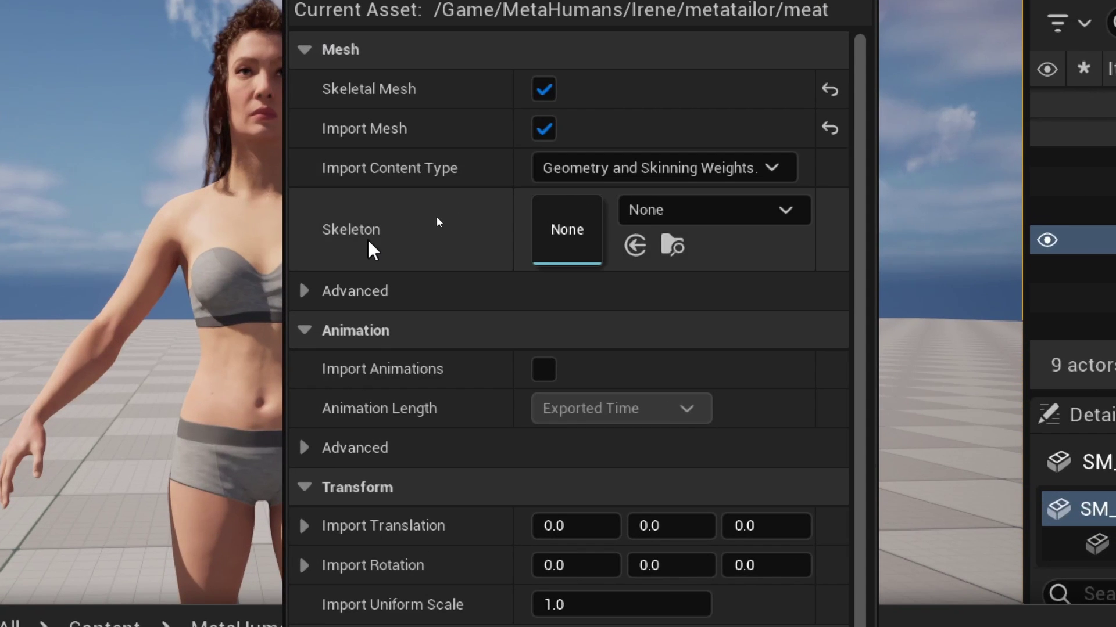
- Assign metahuman_base_skel as the skeleton for the meat skeletal mesh and import it with these settings
{"action": "left_click", "coordinate": [749, 211]}
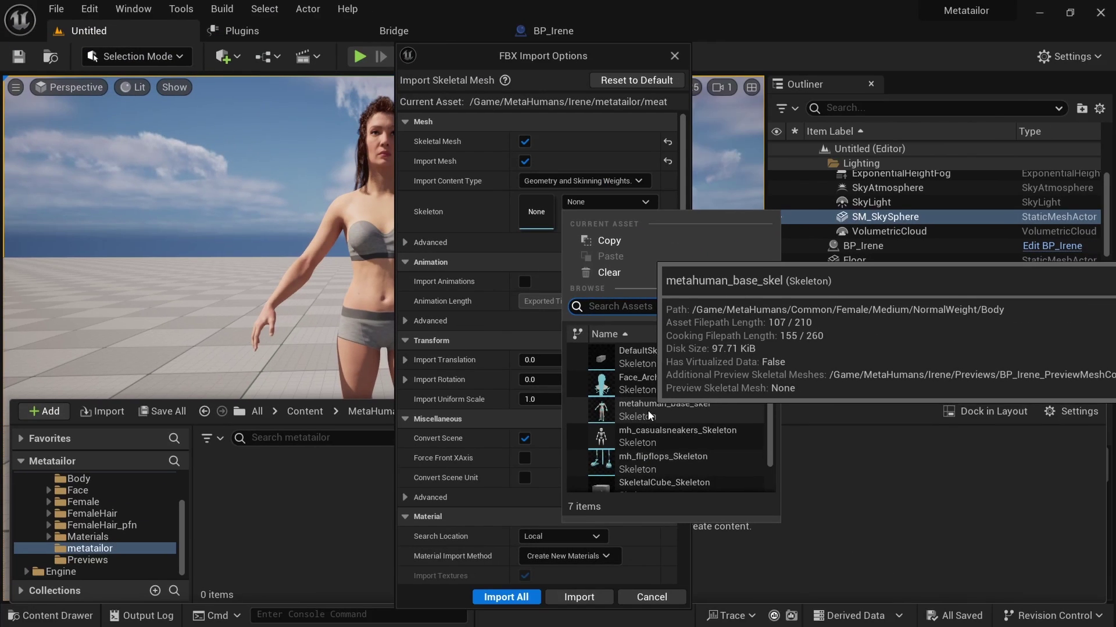
{"action": "scroll", "coordinate": [789, 442], "scroll_direction": "down", "scroll_amount": 2}
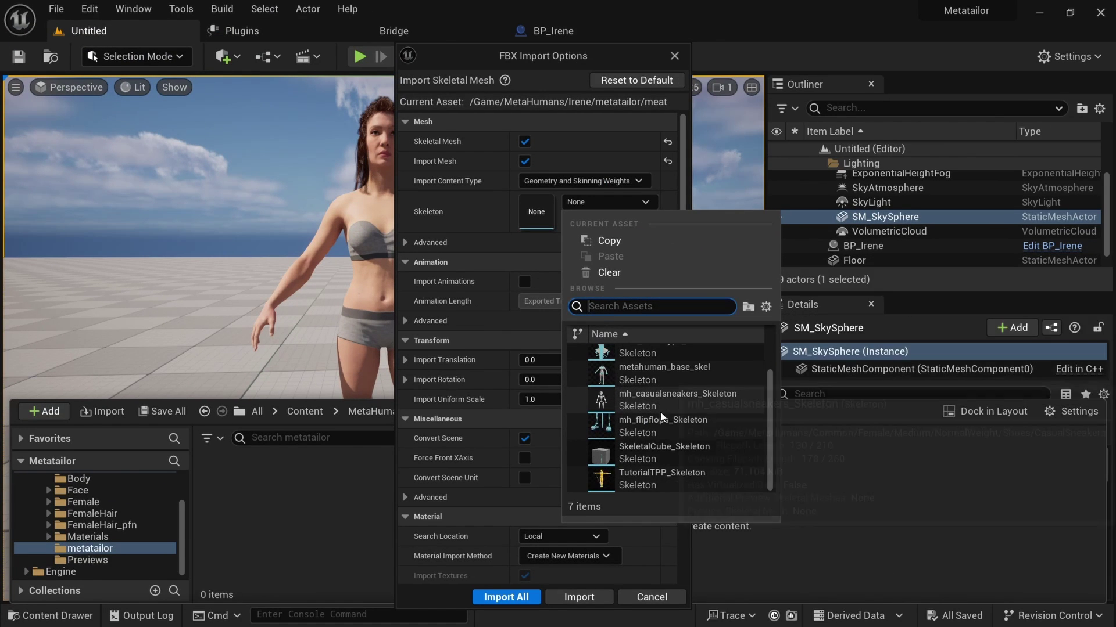
{"action": "scroll", "coordinate": [671, 418], "scroll_direction": "up", "scroll_amount": 2}
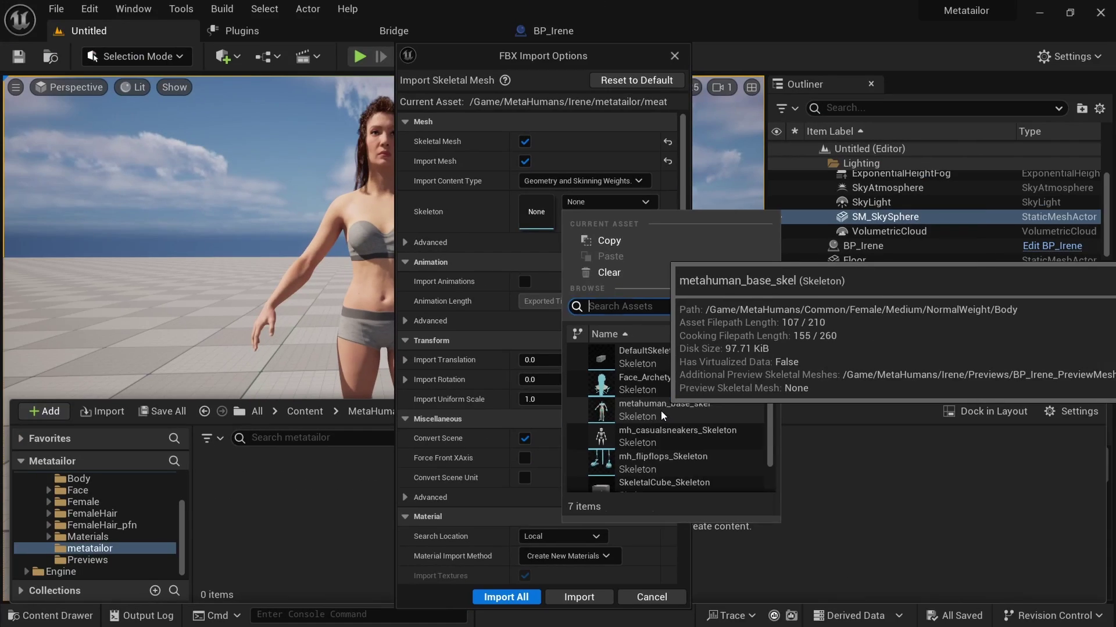
{"action": "left_click", "coordinate": [689, 406]}
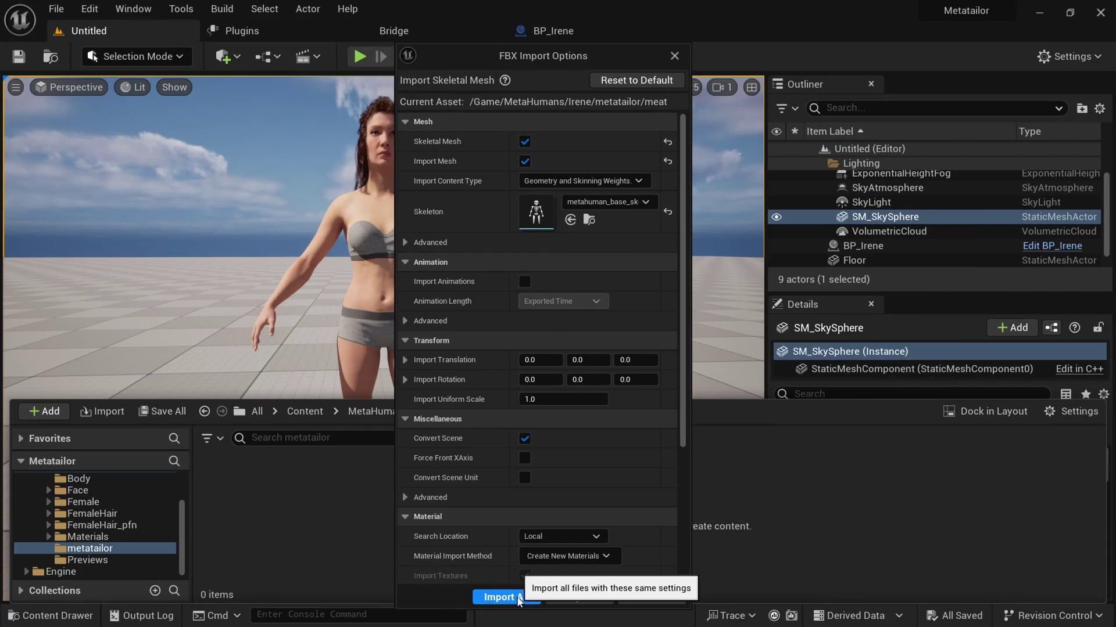
{"action": "left_click", "coordinate": [511, 598]}
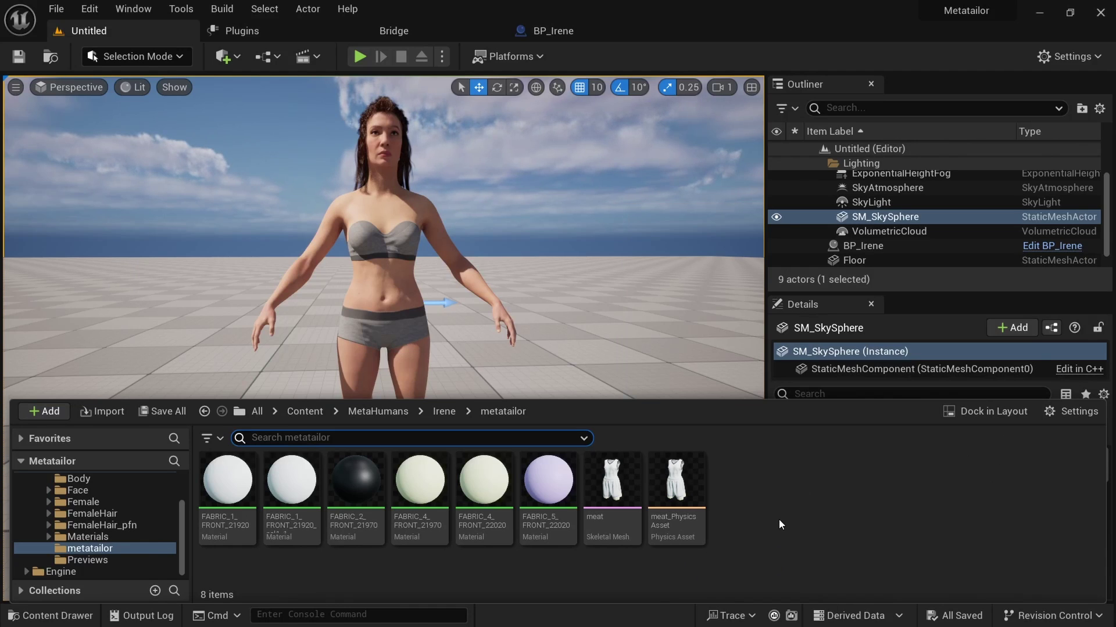
- Locate the BP_Irene blueprint in the MetaHumans/Irene folder and bring up its blueprint editor
{"action": "key", "text": "ctrl+space"}
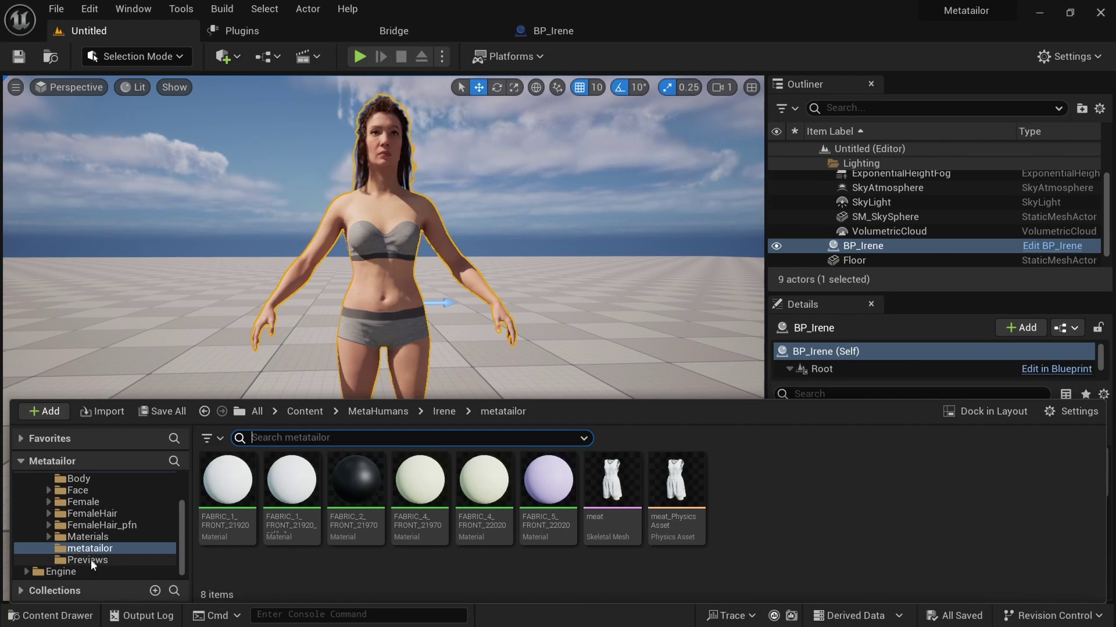
{"action": "scroll", "coordinate": [80, 541], "scroll_direction": "up", "scroll_amount": 2}
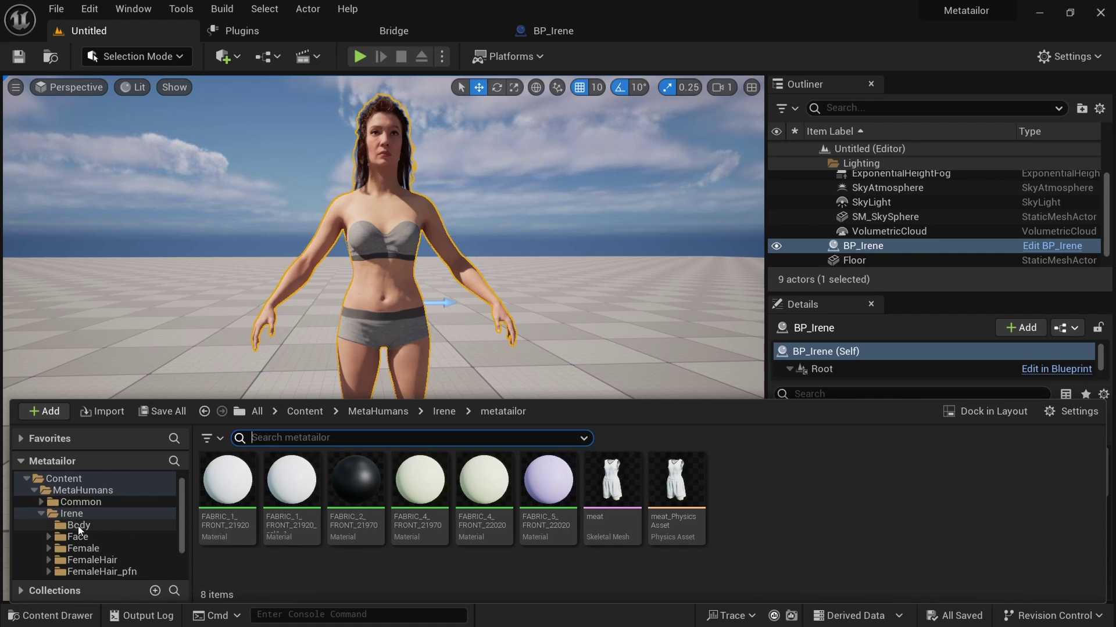
{"action": "left_click", "coordinate": [82, 503]}
{"action": "left_click", "coordinate": [82, 492]}
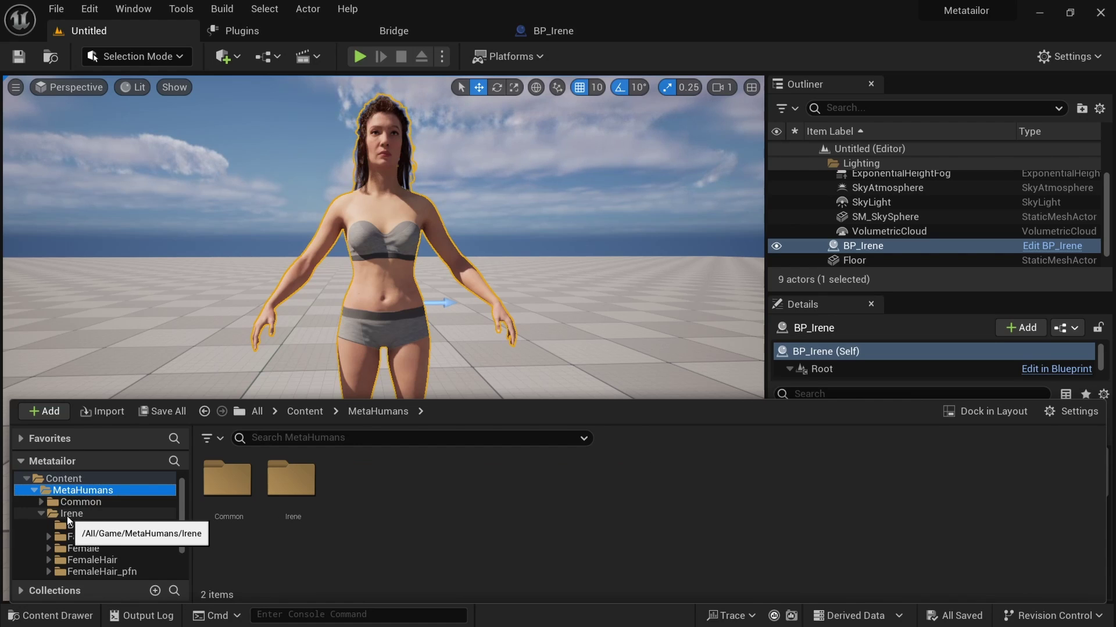
{"action": "left_click", "coordinate": [81, 515]}
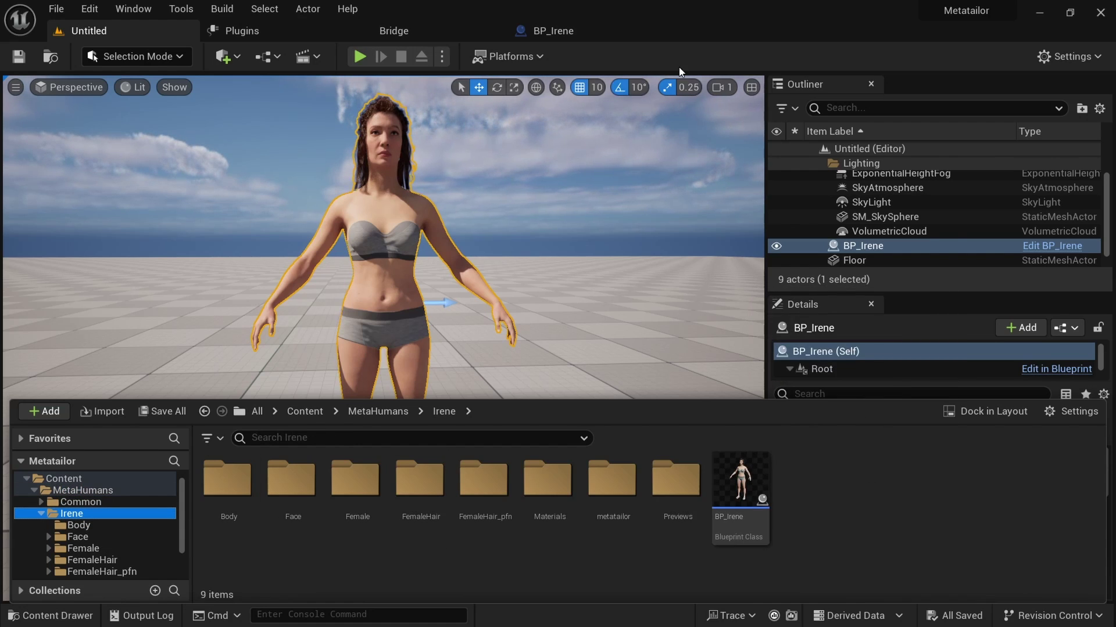
{"action": "left_click", "coordinate": [564, 33]}
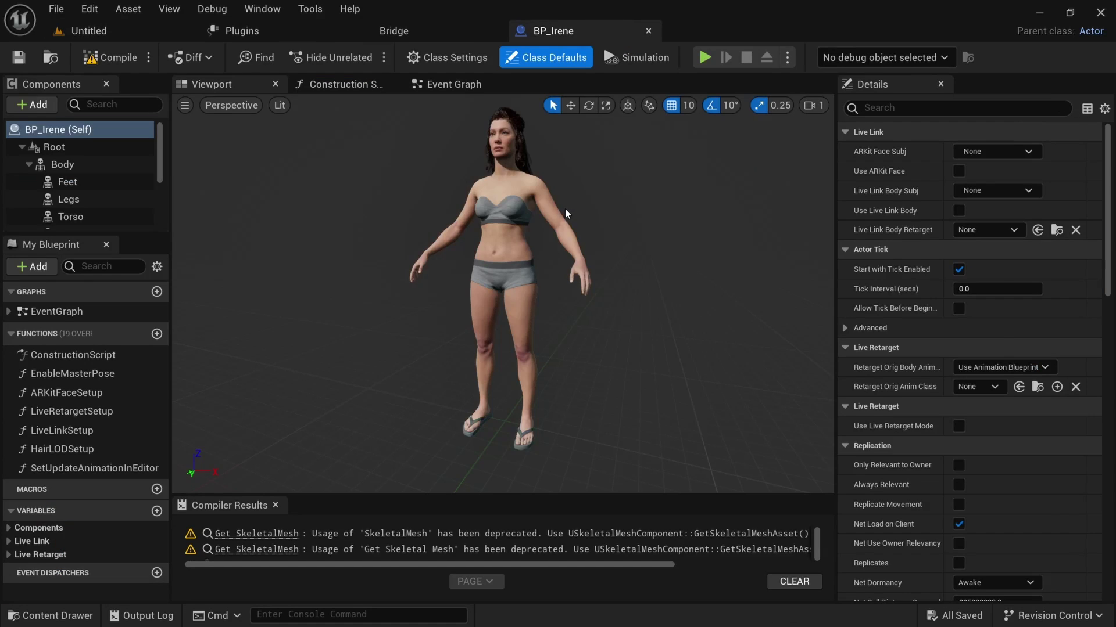
- Assign the meat skeletal mesh to the Torso component of BP_Irene
{"action": "left_click", "coordinate": [51, 193]}
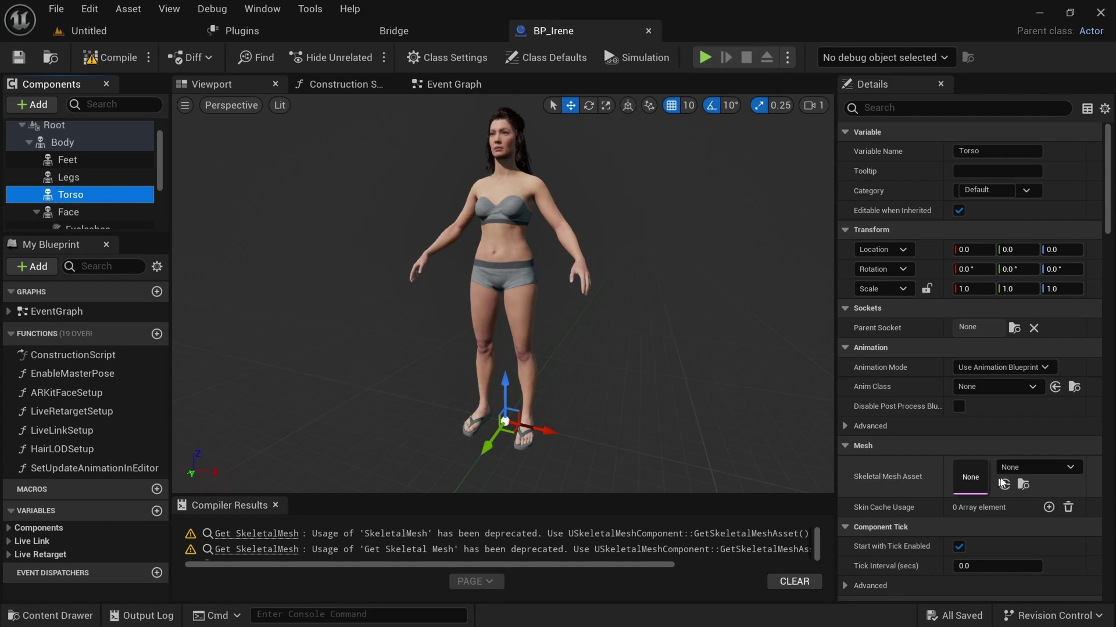
{"action": "left_click", "coordinate": [1036, 472]}
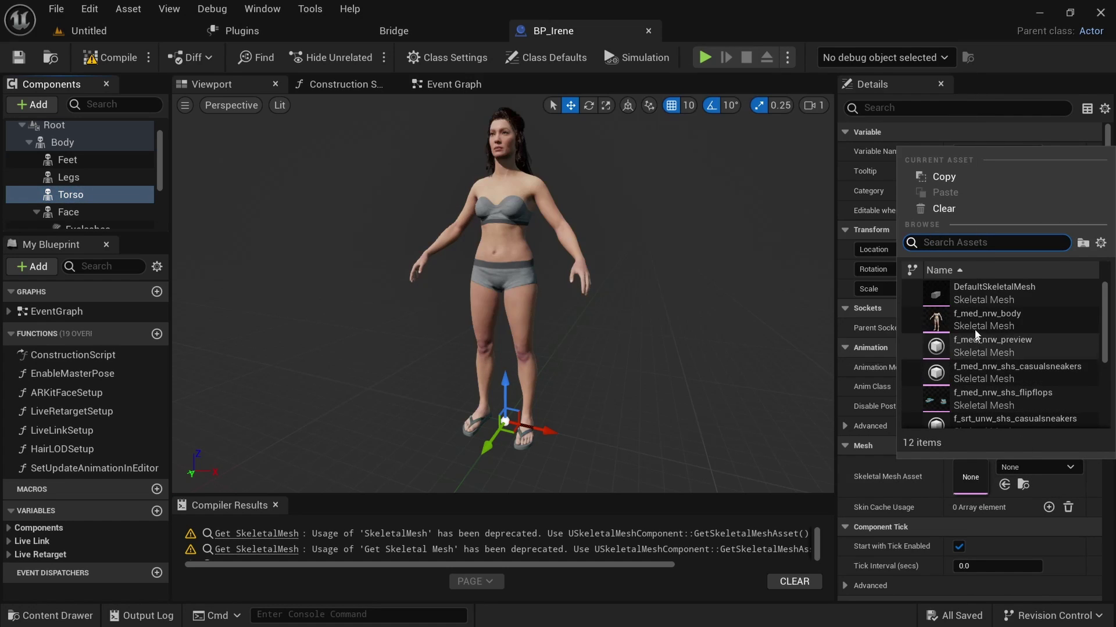
{"action": "scroll", "coordinate": [987, 371], "scroll_direction": "down", "scroll_amount": 5}
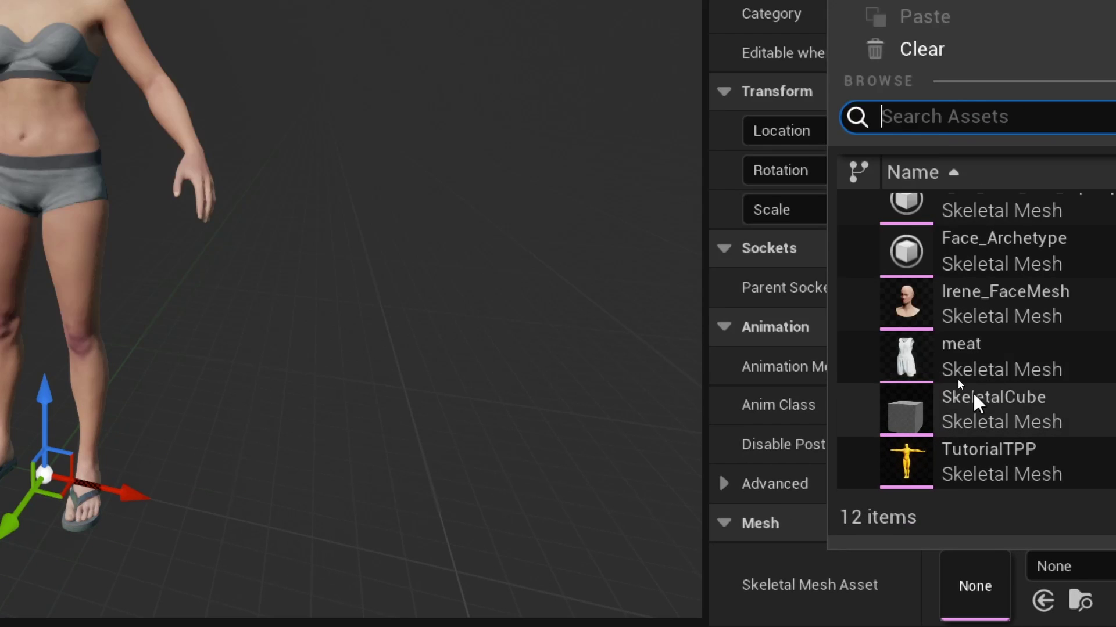
{"action": "mouse_move", "coordinate": [976, 365]}
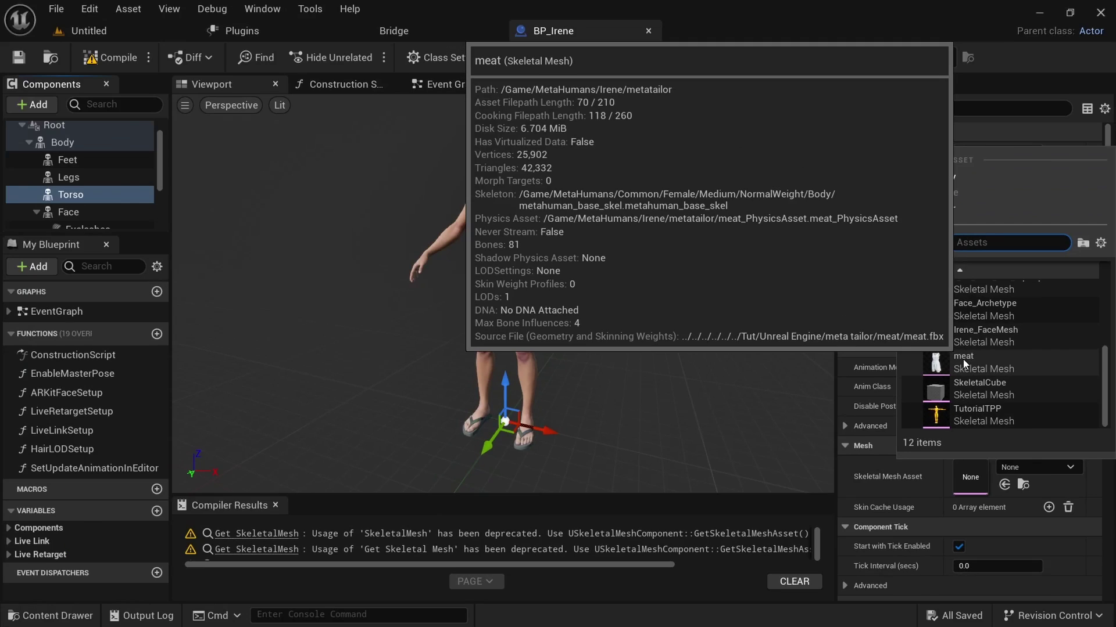
{"action": "left_click", "coordinate": [963, 361]}
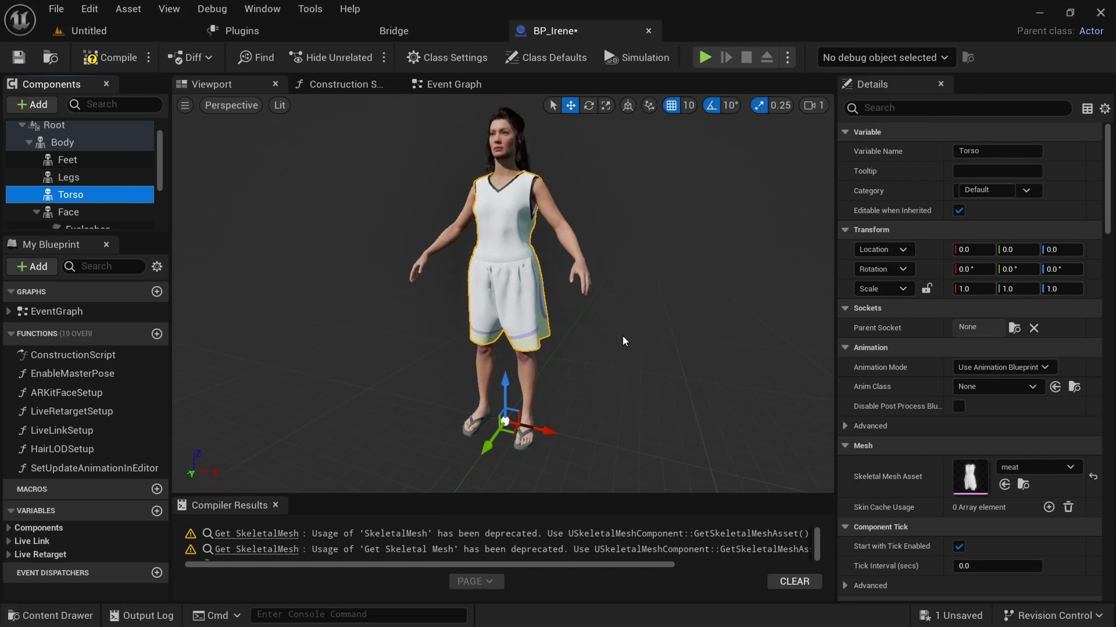
- Compile and save the BP_Irene blueprint, and return to the level to view the dressed character
{"action": "mouse_move", "coordinate": [388, 327]}
{"action": "left_mouse_down", "text": "alt"}
{"action": "mouse_move", "coordinate": [349, 327]}
{"action": "mouse_move", "coordinate": [403, 327]}
{"action": "left_mouse_up", "text": "alt"}
{"action": "left_click_drag", "start_coordinate": [669, 327], "coordinate": [546, 328], "text": "alt"}
{"action": "left_click_drag", "start_coordinate": [328, 134], "coordinate": [318, 133], "text": "alt"}
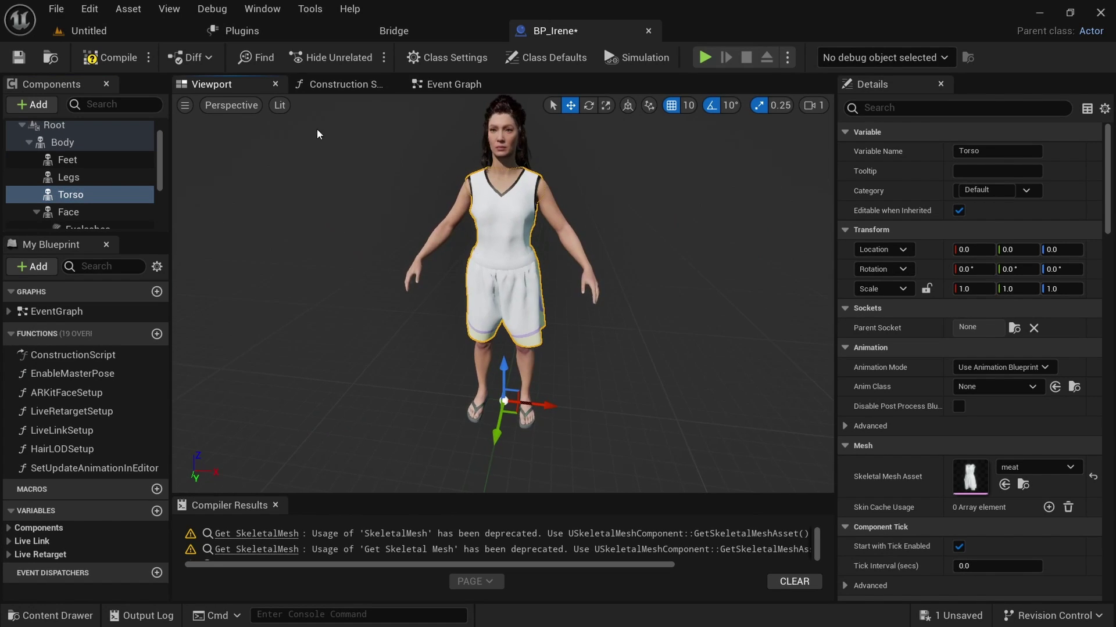
{"action": "left_click", "coordinate": [124, 63]}
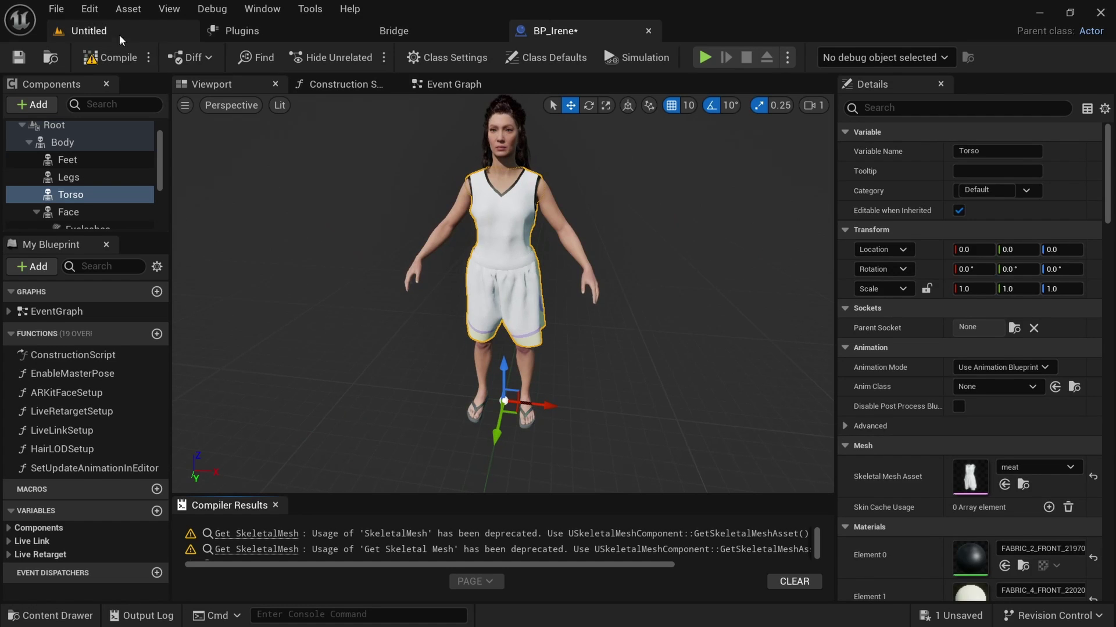
{"action": "left_click", "coordinate": [15, 58]}
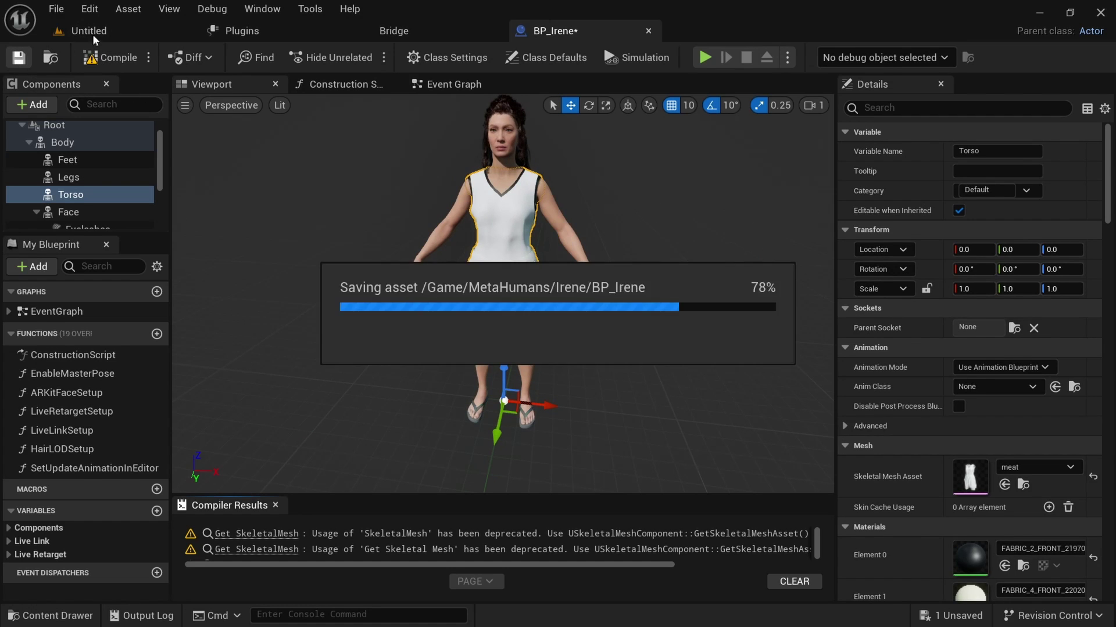
{"action": "left_click", "coordinate": [107, 32]}
{"action": "left_click_drag", "start_coordinate": [566, 428], "coordinate": [506, 370], "text": "alt"}
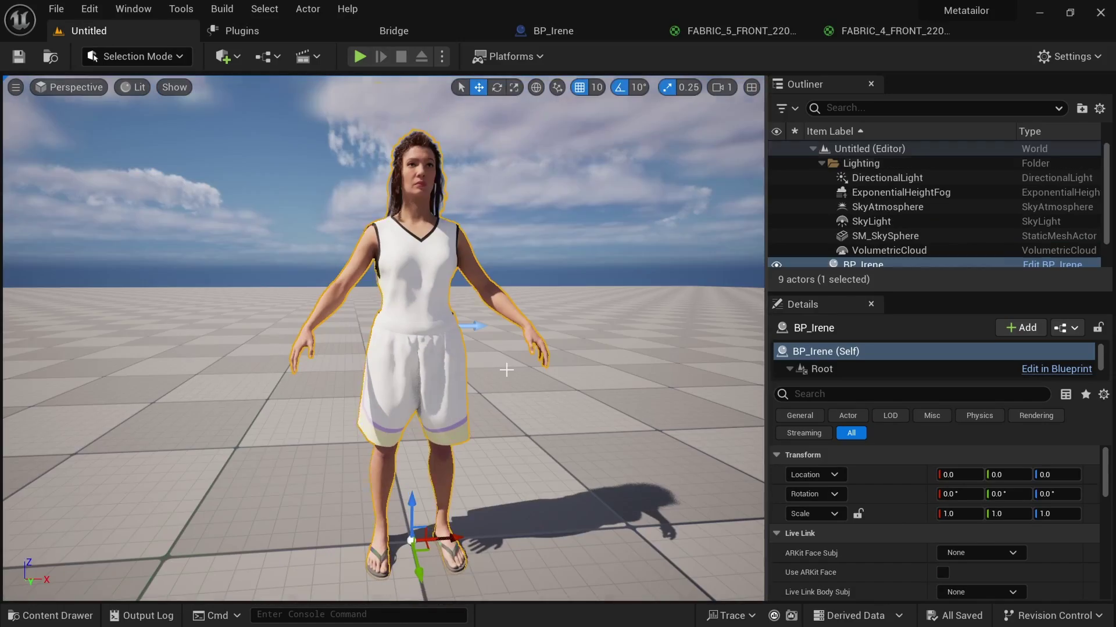
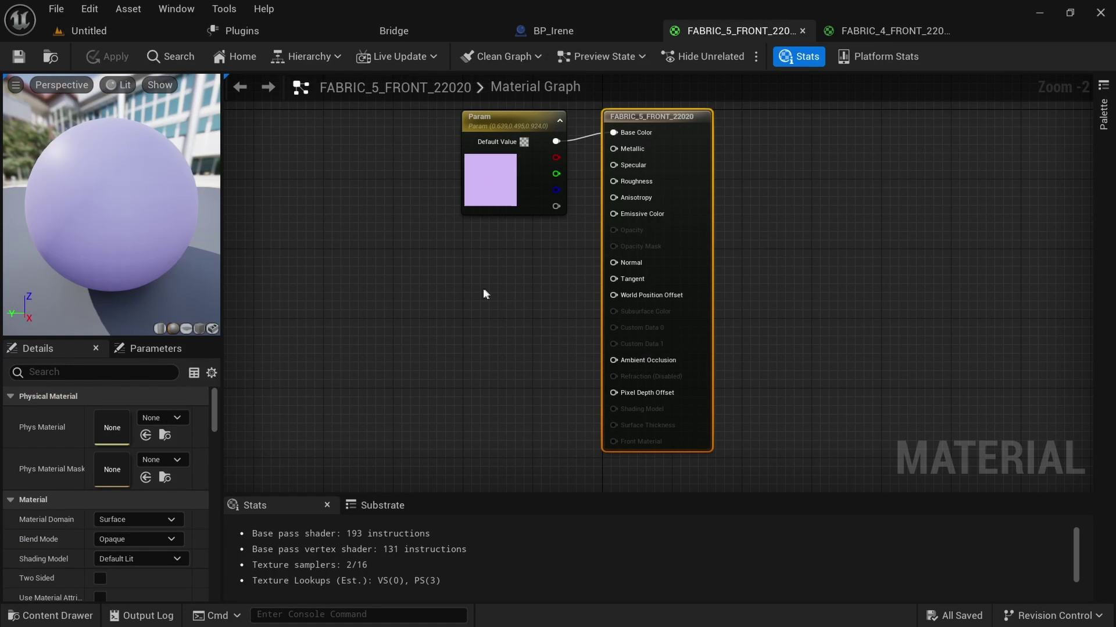
- Connect the down_diffuse texture from the metatailor/text folder to Base Color of the FABRIC_5_FRONT_22020 material in place of the colour parameter, and apply it
{"action": "scroll", "coordinate": [473, 279], "scroll_direction": "down", "scroll_amount": 2}
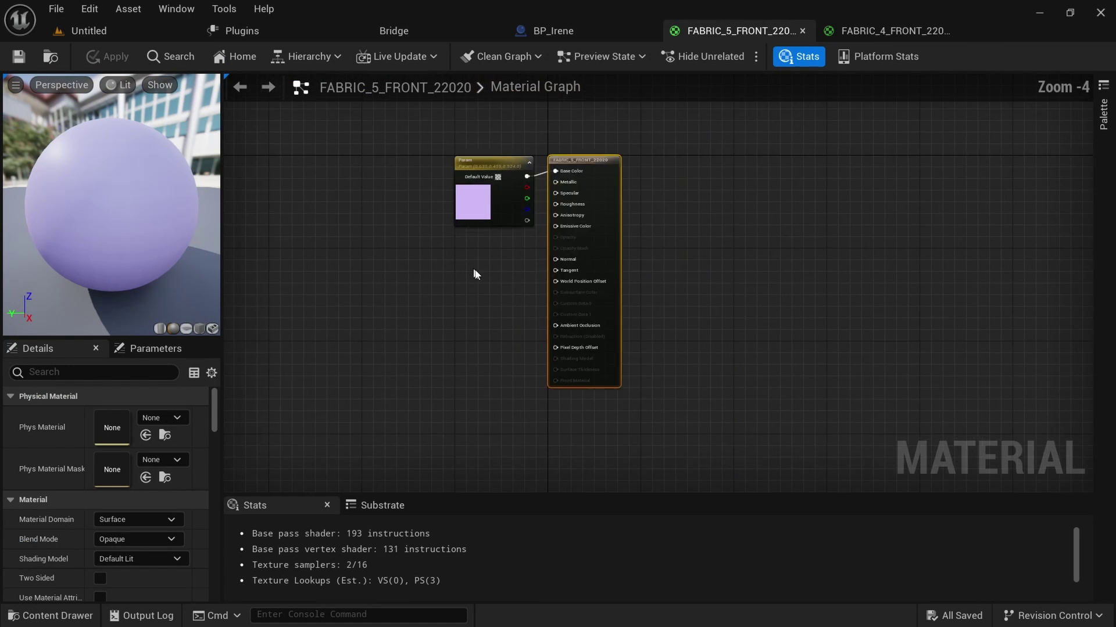
{"action": "scroll", "coordinate": [478, 272], "scroll_direction": "up", "scroll_amount": 1}
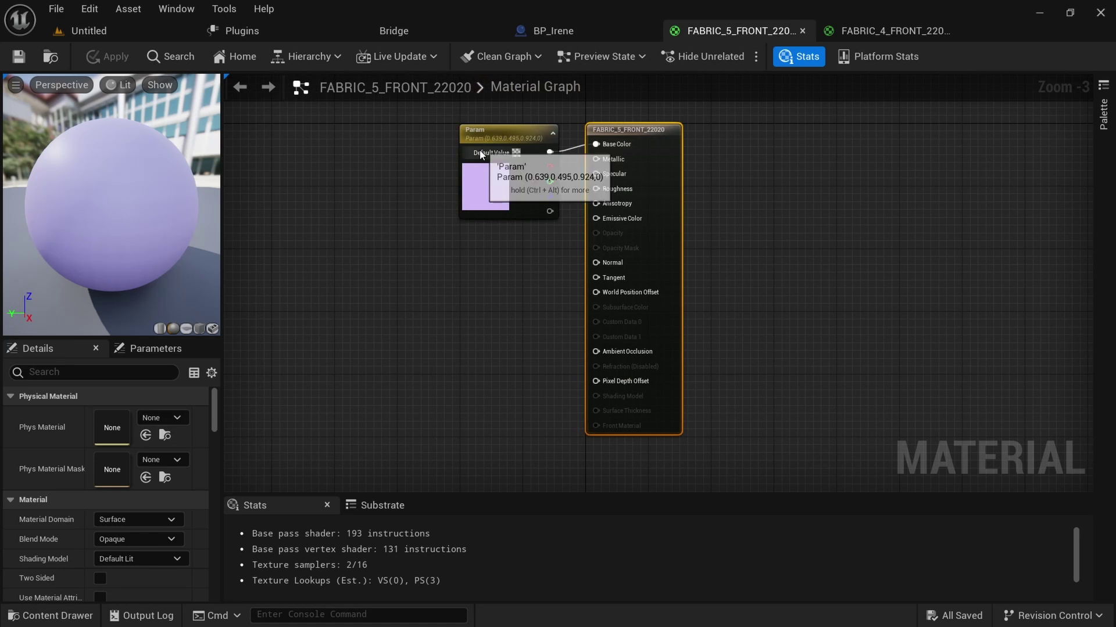
{"action": "left_click_drag", "start_coordinate": [489, 132], "coordinate": [476, 199]}
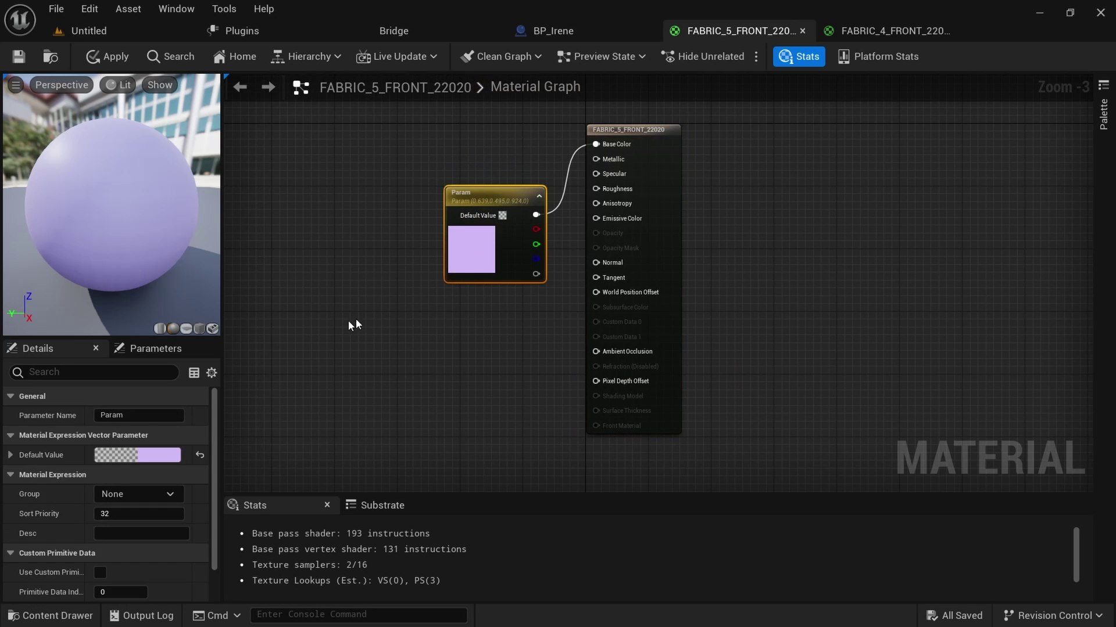
{"action": "key", "text": "ctrl+space"}
{"action": "left_click", "coordinate": [226, 473]}
{"action": "double_click", "coordinate": [226, 473]}
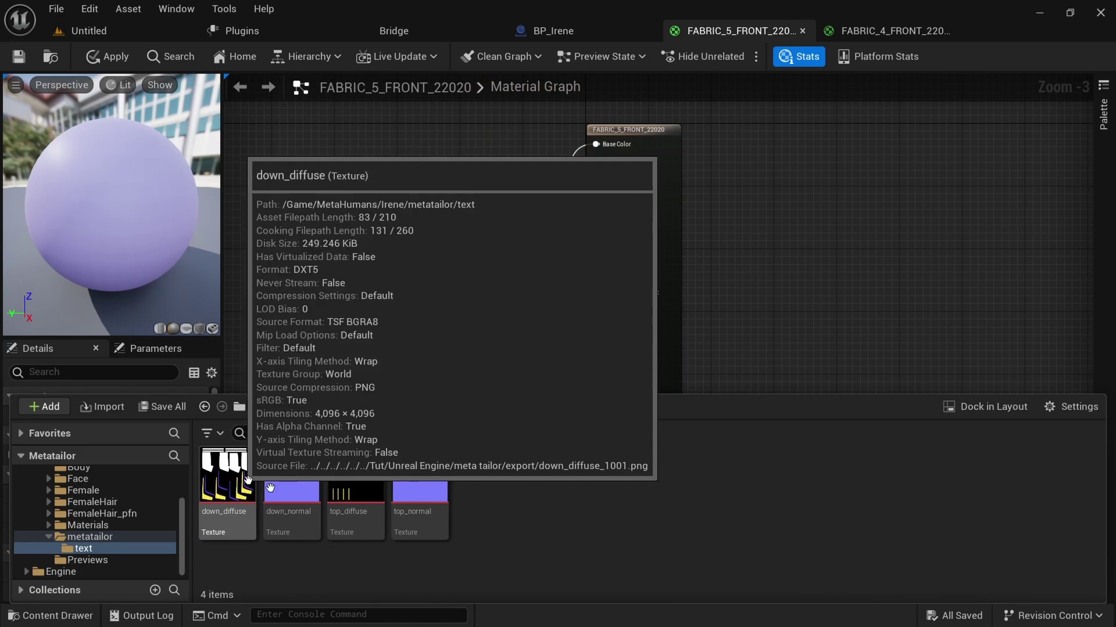
{"action": "left_click_drag", "start_coordinate": [234, 497], "coordinate": [595, 145]}
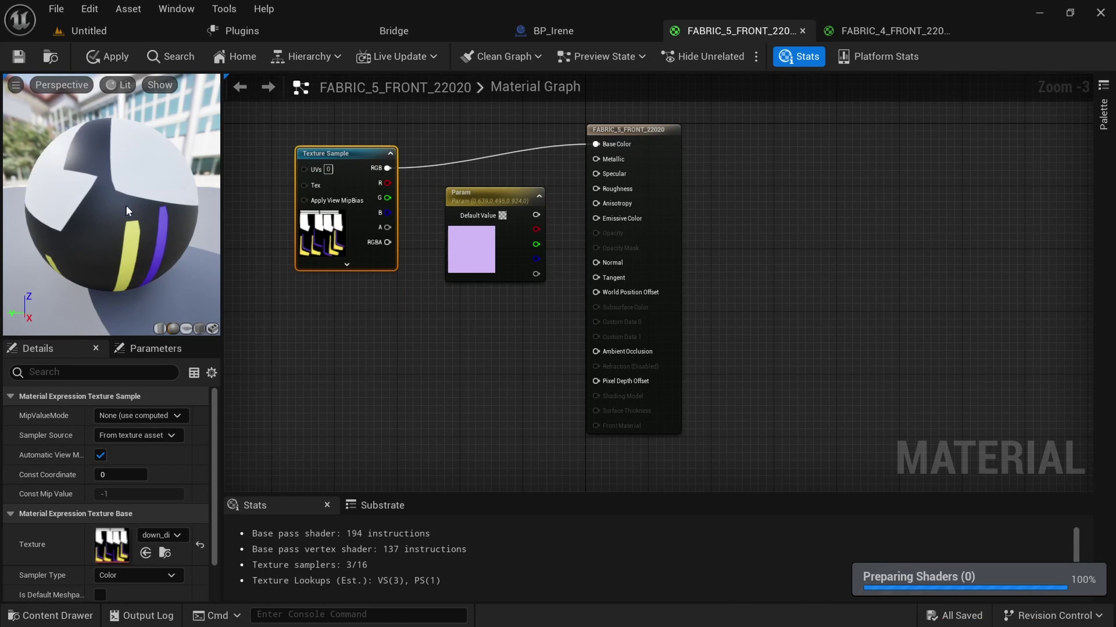
{"action": "left_click", "coordinate": [113, 57]}
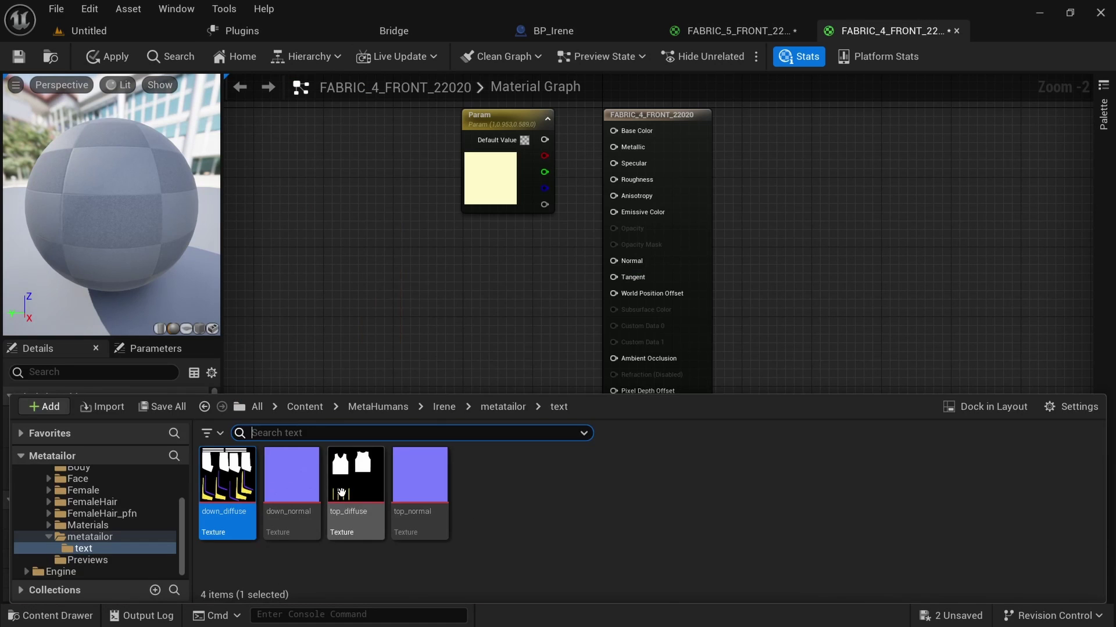
- Connect the top_diffuse texture to Base Color of the FABRIC_4_FRONT_22020 material, apply it, and view the top on the character in the level
{"action": "left_click_drag", "start_coordinate": [342, 493], "coordinate": [312, 218]}
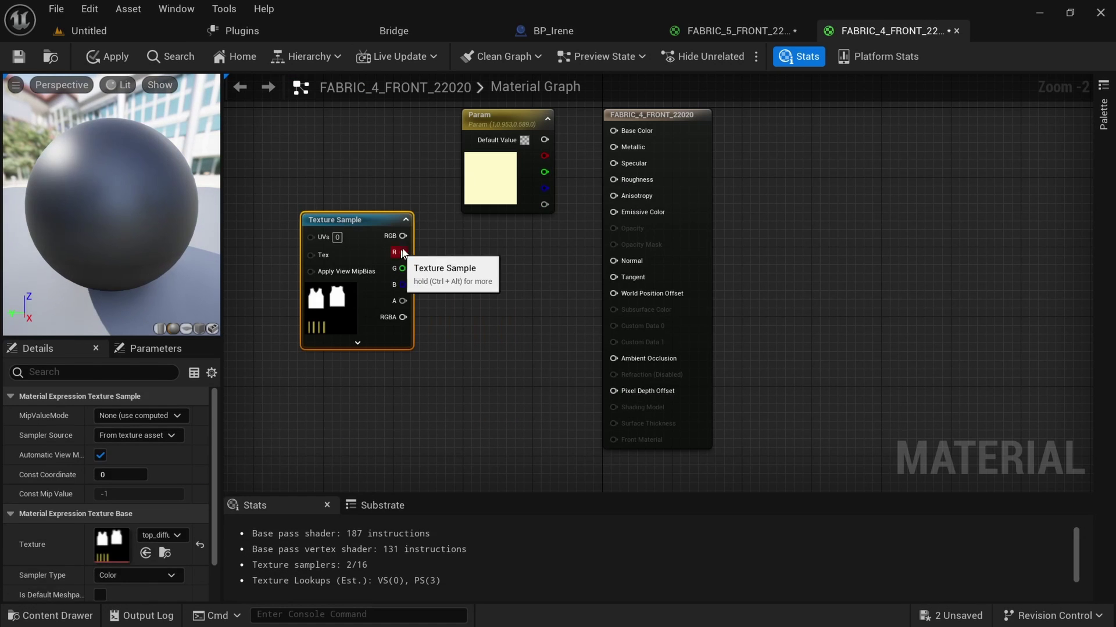
{"action": "left_click_drag", "start_coordinate": [409, 242], "coordinate": [616, 128]}
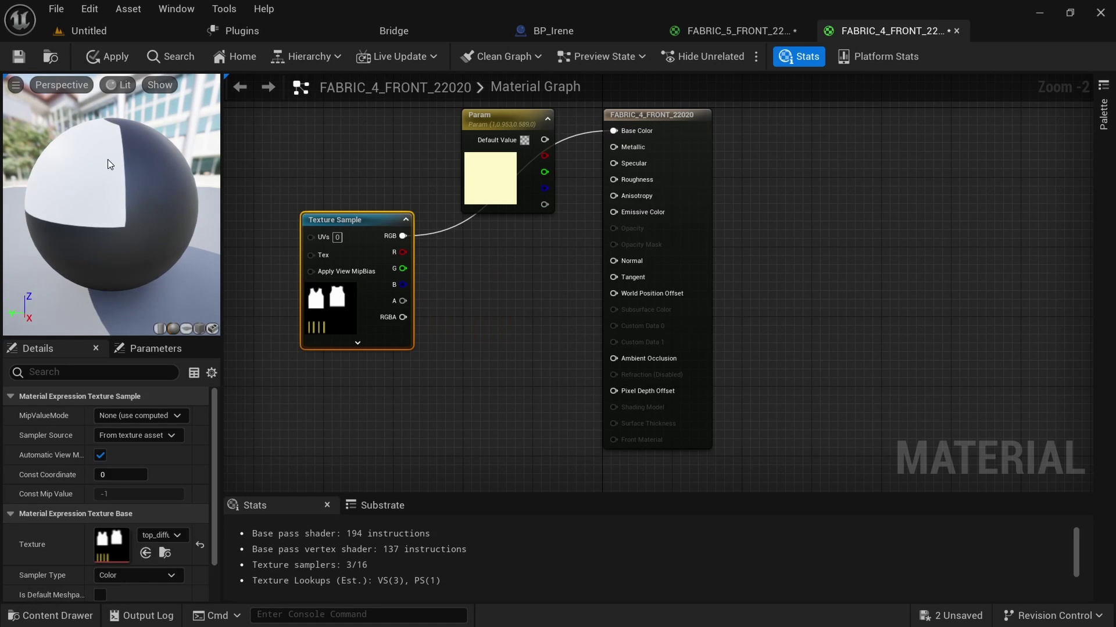
{"action": "left_click", "coordinate": [107, 57]}
{"action": "left_click", "coordinate": [131, 30]}
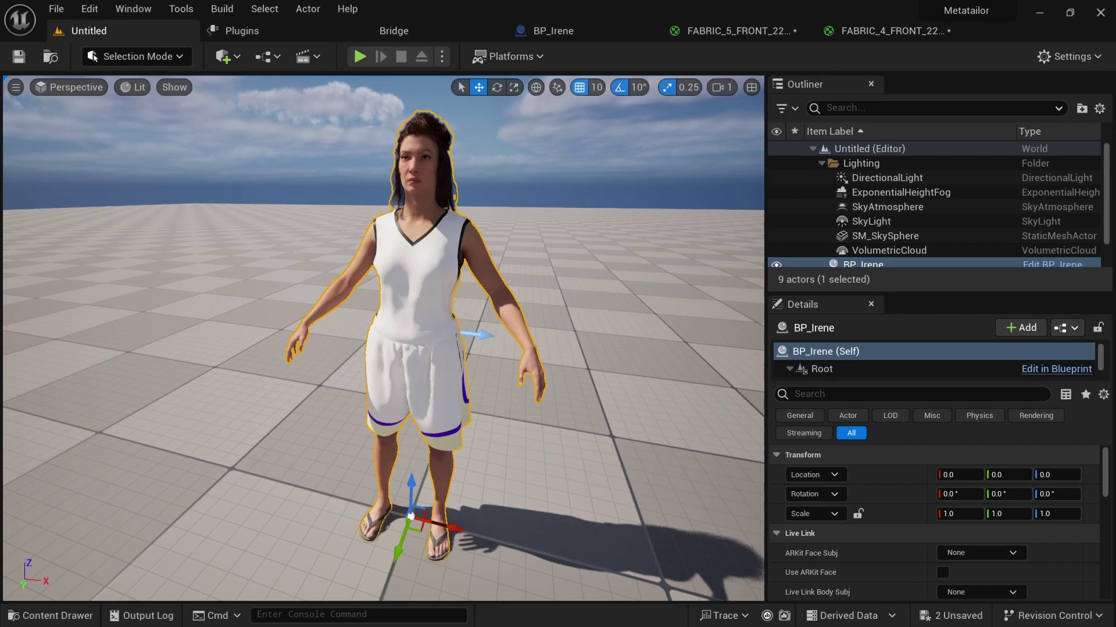
{"action": "left_click_drag", "start_coordinate": [467, 311], "coordinate": [622, 313], "text": "alt"}
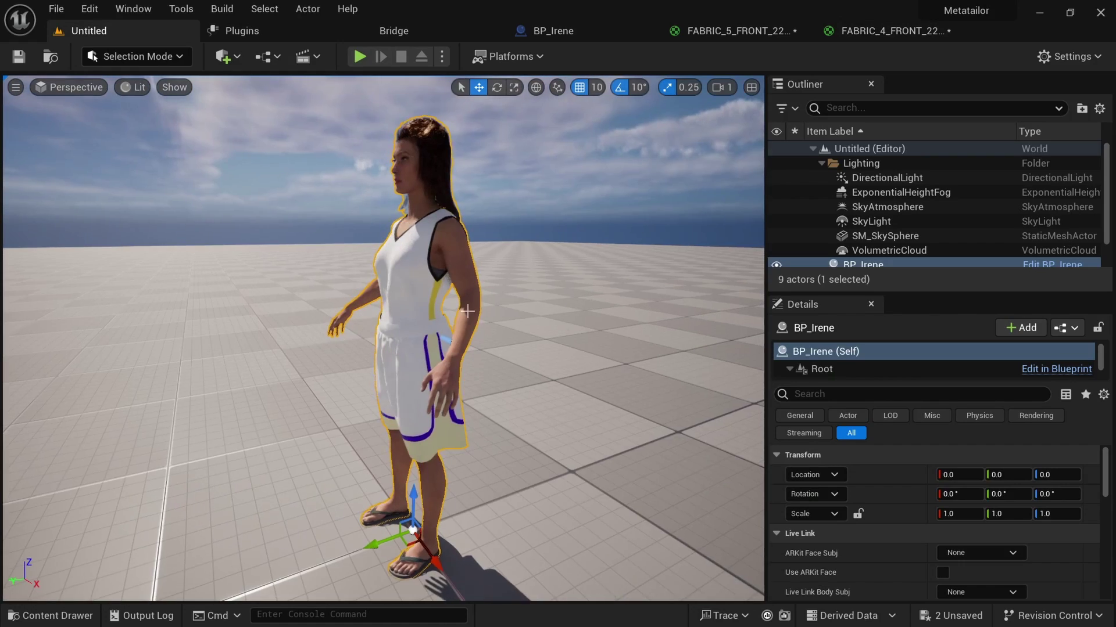
{"action": "scroll", "coordinate": [467, 312], "scroll_direction": "up", "scroll_amount": 6}
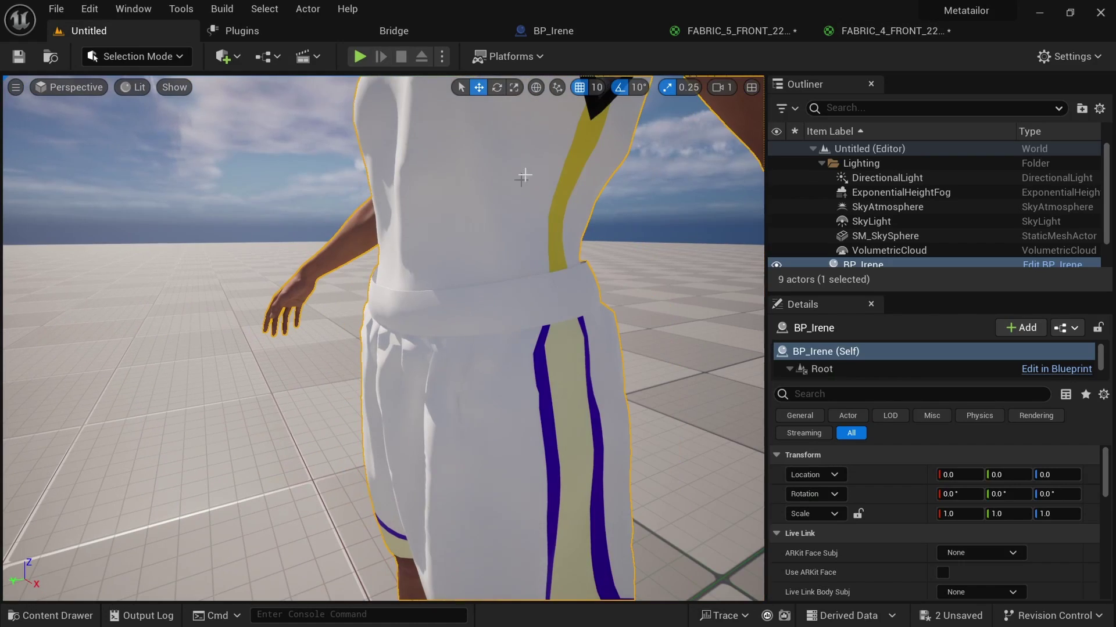
- Reconnect the Param colour to Base Color of FABRIC_4_FRONT_22020 and apply it to compare the top's side stripe in the level
{"action": "left_click", "coordinate": [900, 38]}
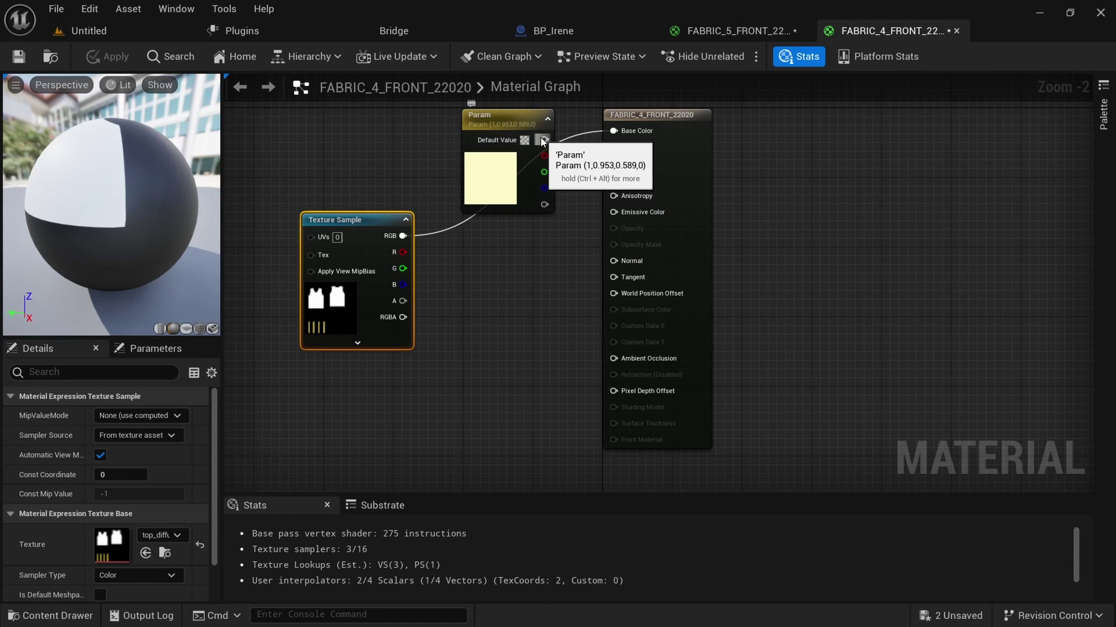
{"action": "left_click_drag", "start_coordinate": [542, 141], "coordinate": [619, 132]}
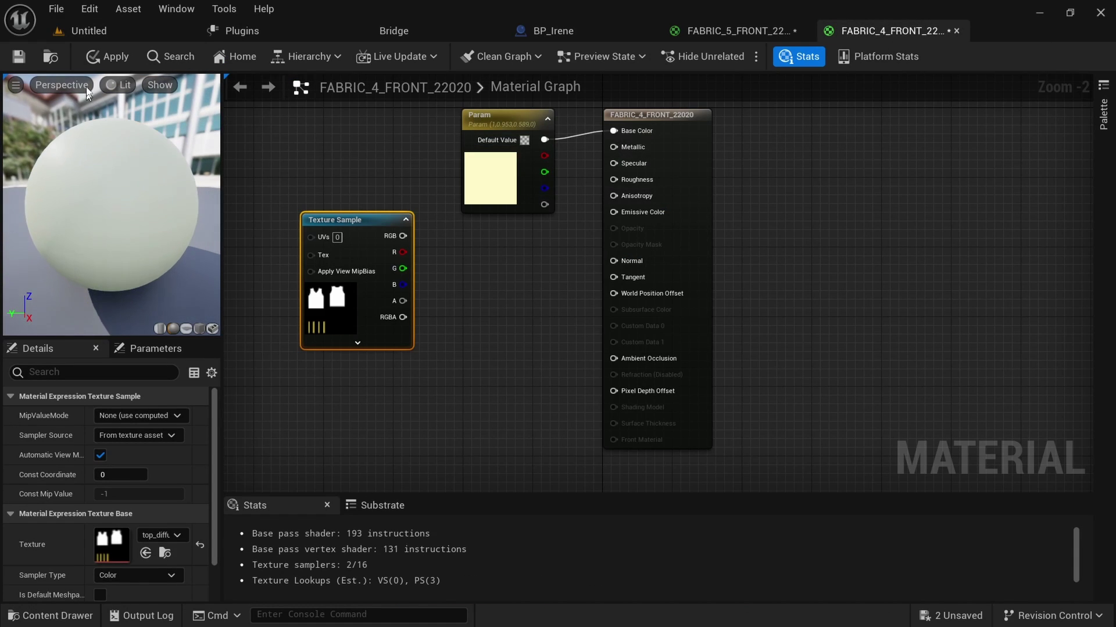
{"action": "left_click", "coordinate": [116, 57]}
{"action": "left_click", "coordinate": [110, 29]}
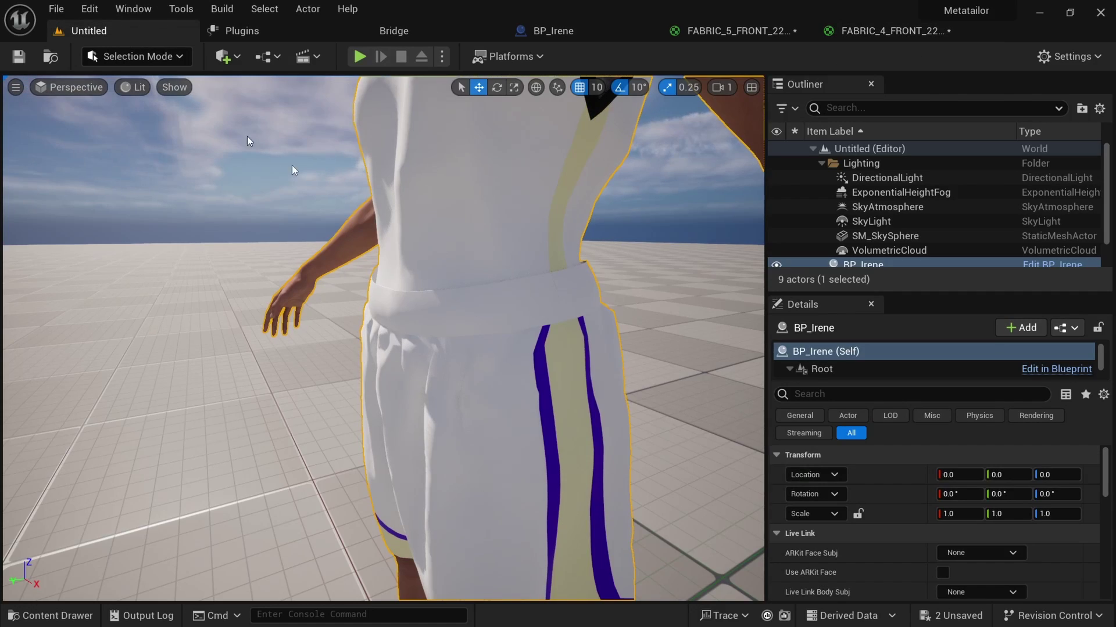
{"action": "right_click_drag", "start_coordinate": [584, 203], "coordinate": [570, 193]}
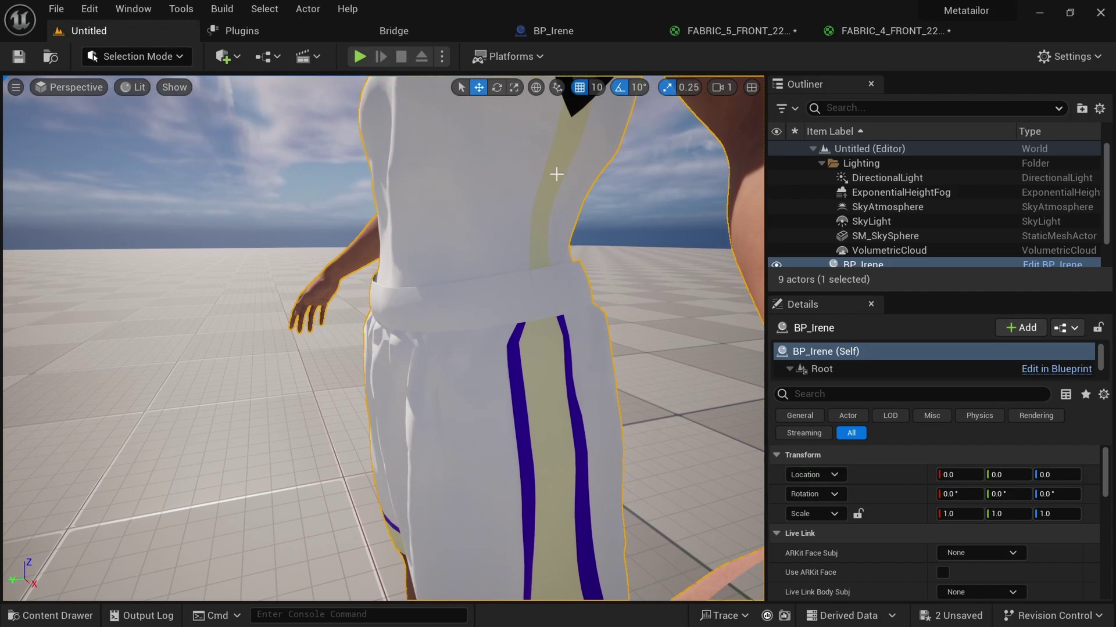
- Connect the top_diffuse texture sample back to Base Color of FABRIC_4_FRONT_22020, apply it, and check the whole outfit in the level
{"action": "left_click", "coordinate": [844, 32]}
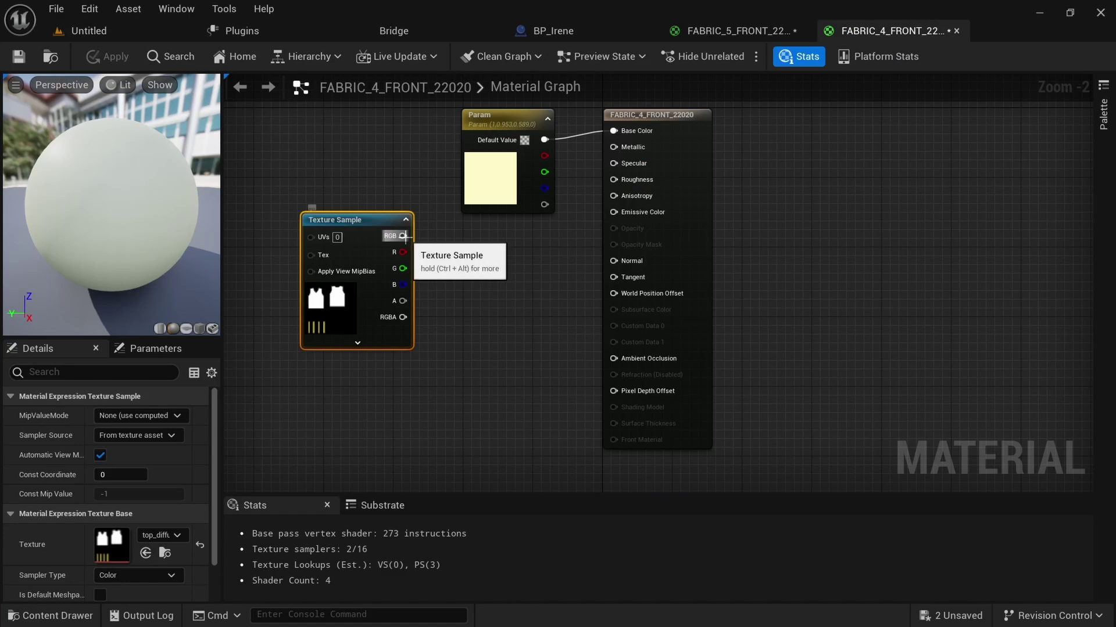
{"action": "left_click_drag", "start_coordinate": [403, 236], "coordinate": [614, 130]}
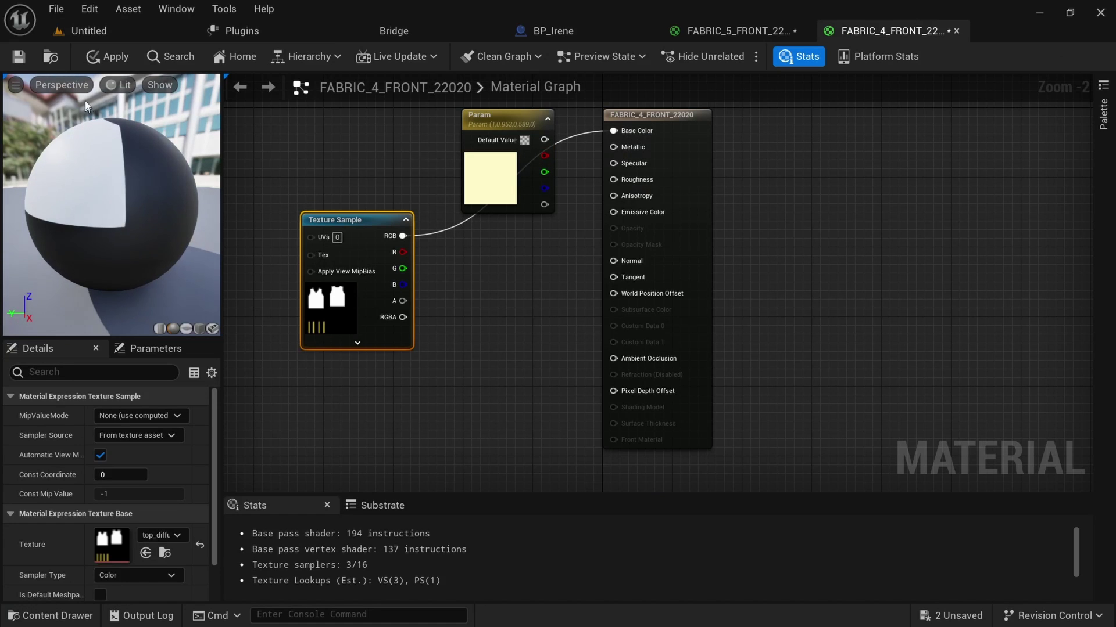
{"action": "left_click", "coordinate": [108, 56]}
{"action": "left_click", "coordinate": [135, 32]}
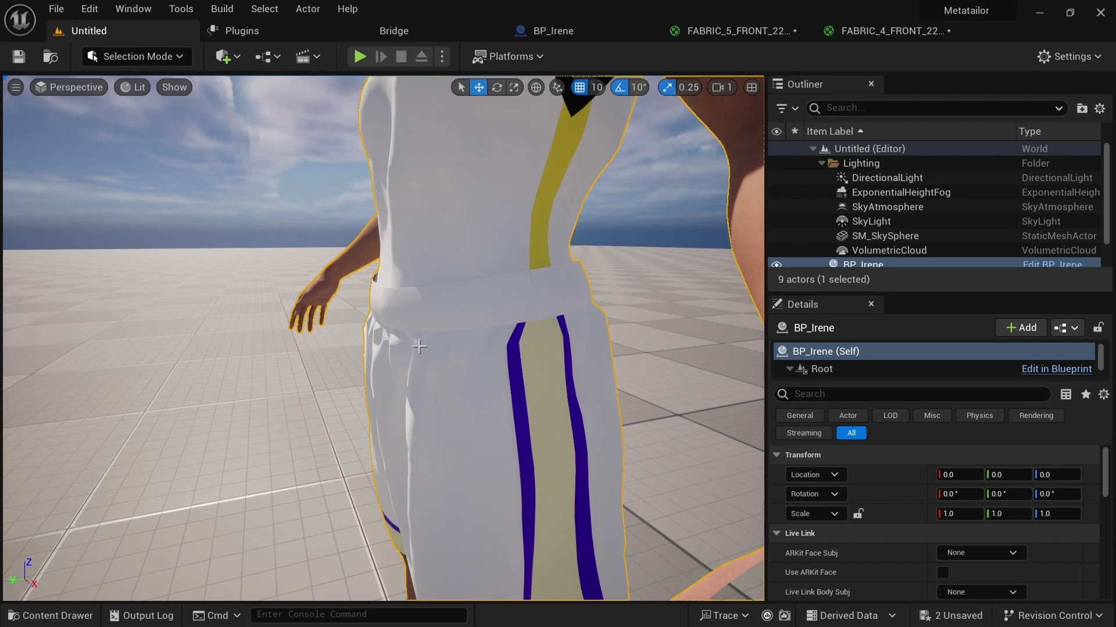
{"action": "key", "text": "f"}
{"action": "left_click_drag", "start_coordinate": [419, 347], "coordinate": [355, 340], "text": "alt"}
{"action": "scroll", "coordinate": [386, 359], "scroll_direction": "up", "scroll_amount": 3}
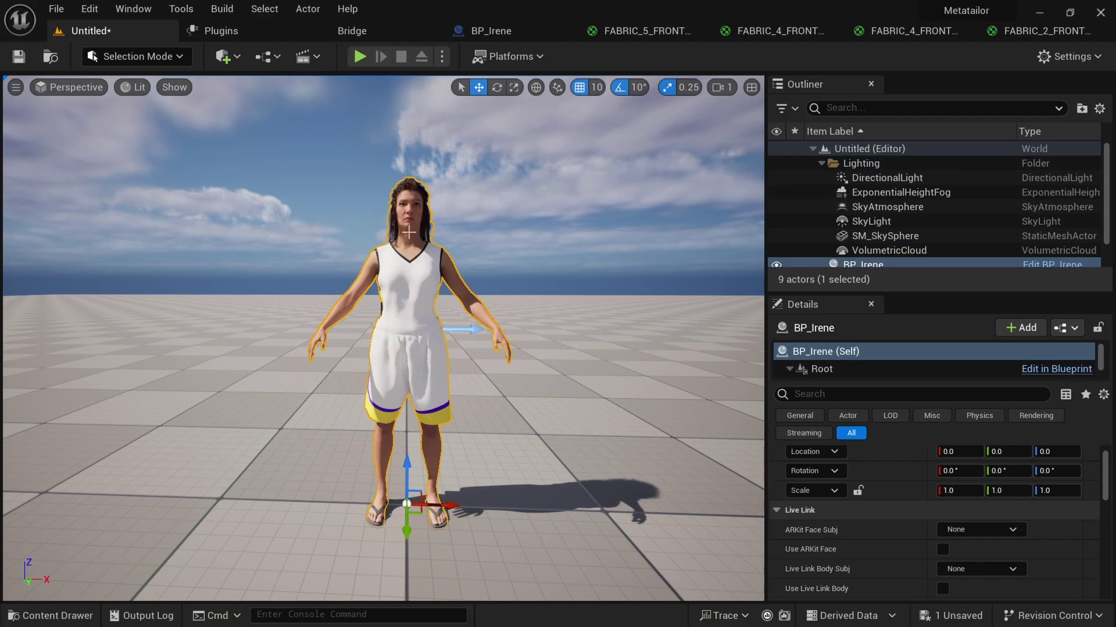
- Set the Animation Mode of BP_Irene's Body component to Use Animation Asset
{"action": "scroll", "coordinate": [827, 367], "scroll_direction": "down", "scroll_amount": 1}
{"action": "left_click", "coordinate": [828, 365]}
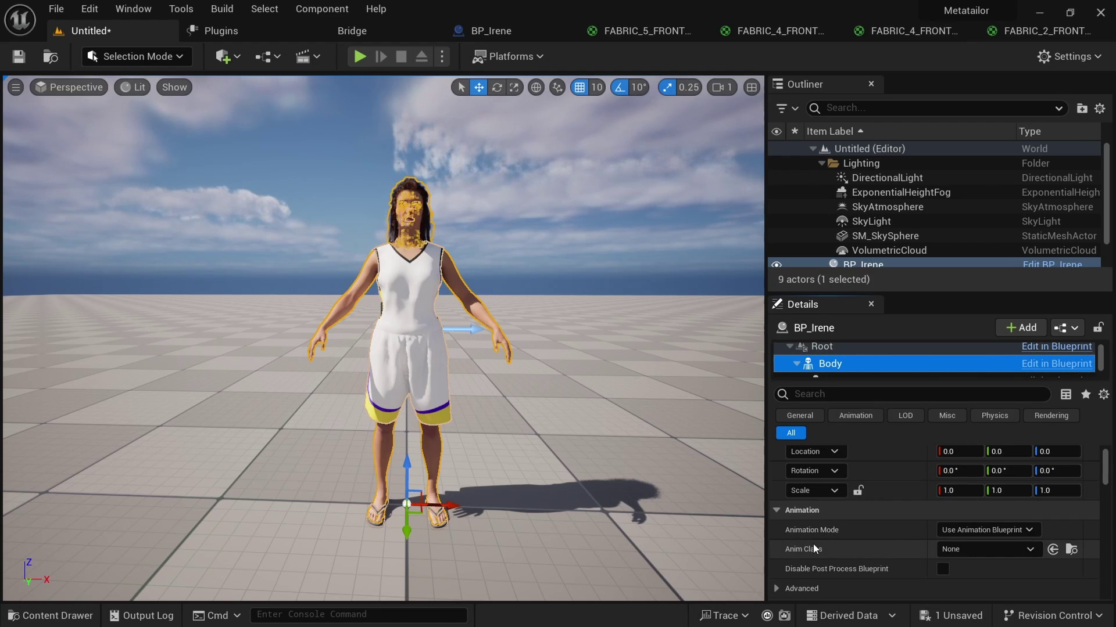
{"action": "left_click", "coordinate": [956, 531]}
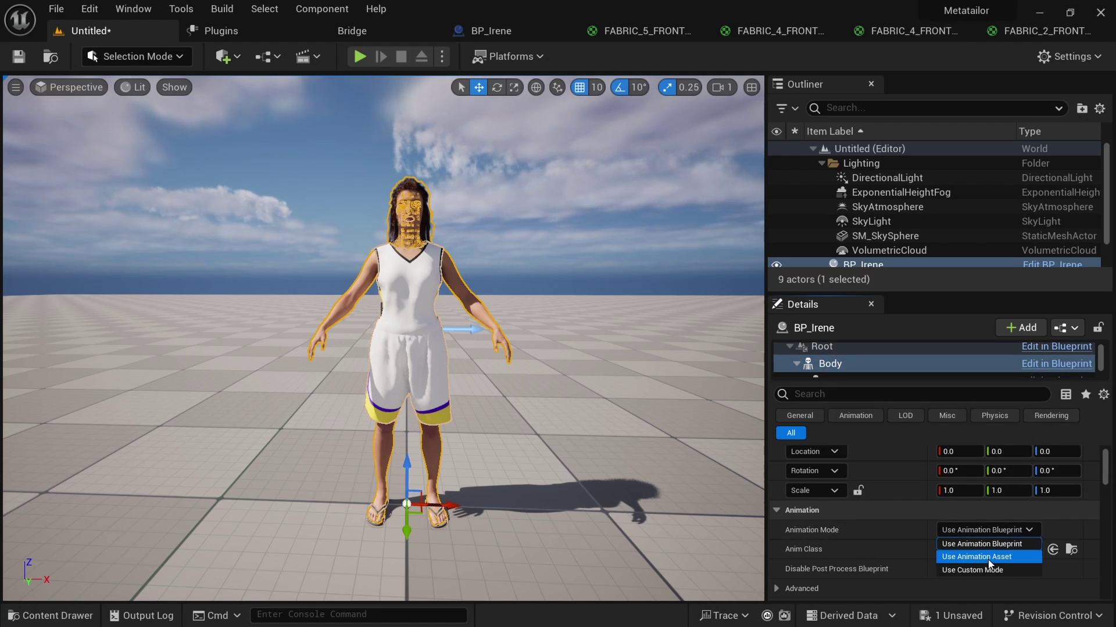
{"action": "left_click", "coordinate": [988, 558]}
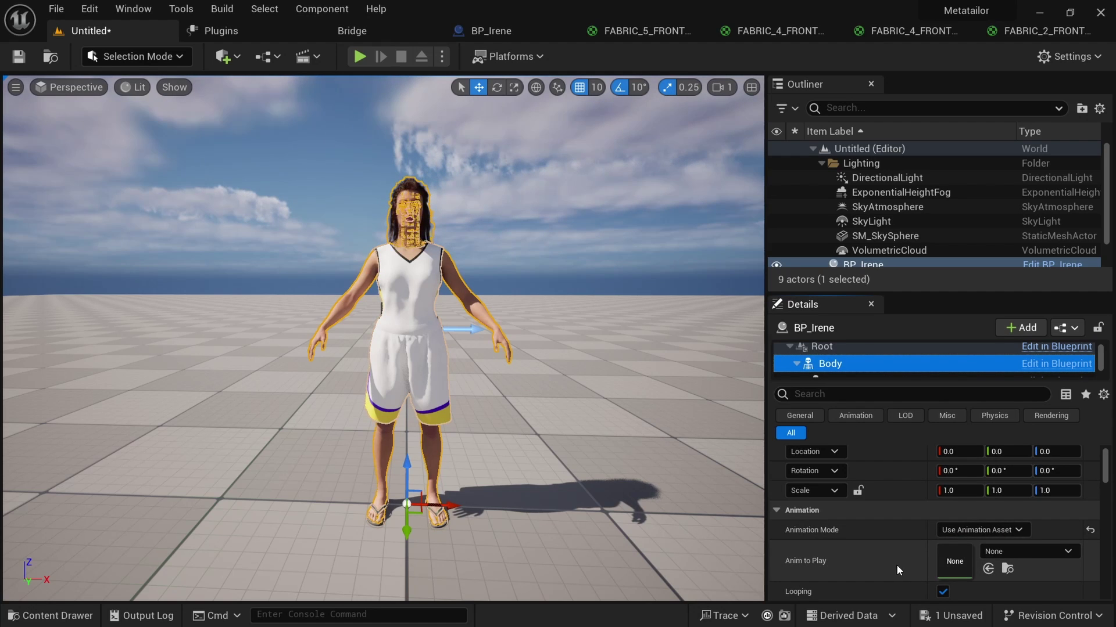
- Assign the NorthernSoulFloorCombo animation sequence from the metaanimations folder as the Body component's Anim to Play
{"action": "left_click", "coordinate": [51, 616]}
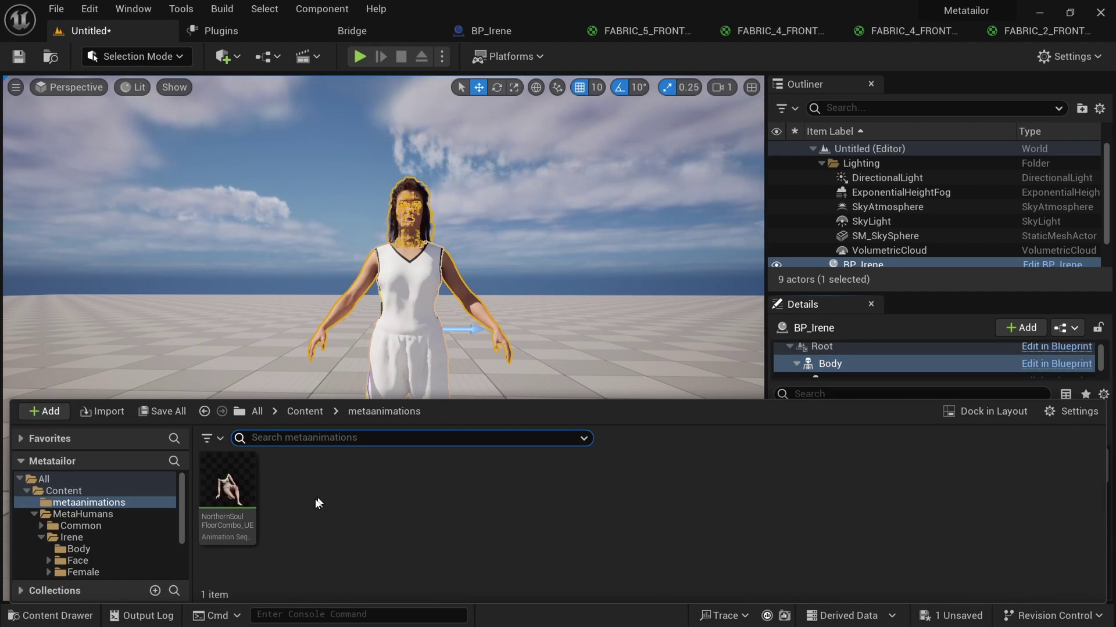
{"action": "left_click", "coordinate": [228, 494]}
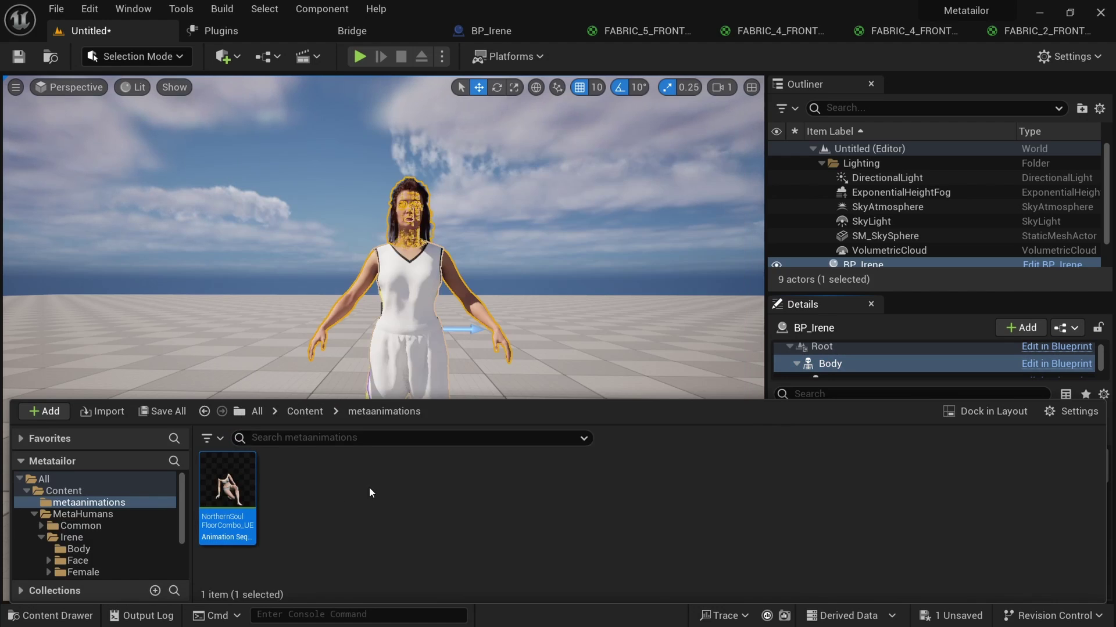
{"action": "key", "text": "ctrl+space"}
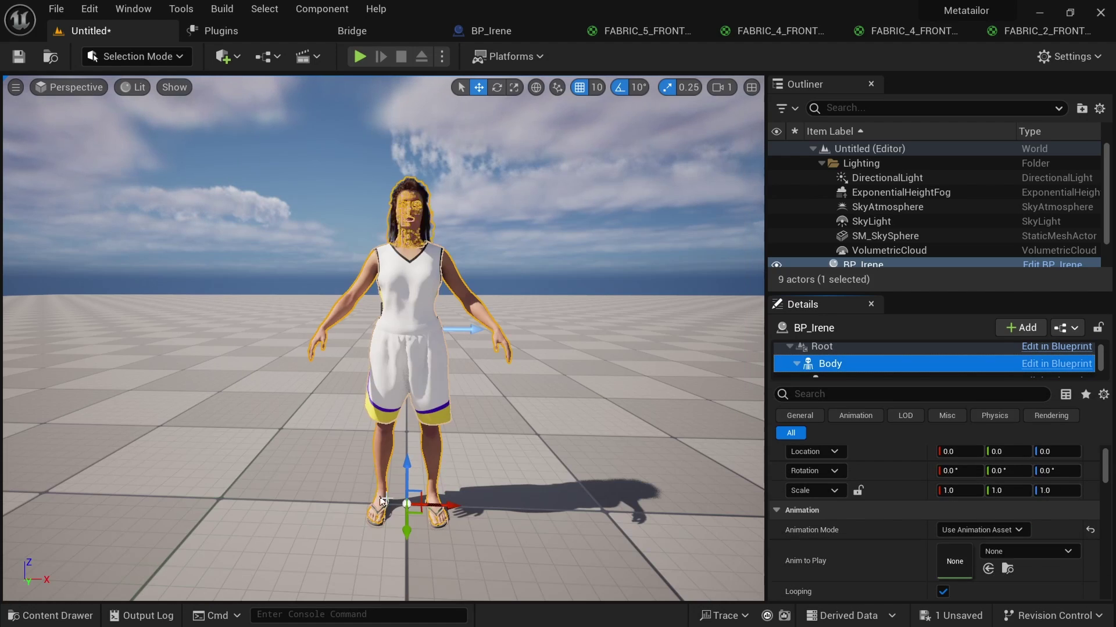
{"action": "left_click", "coordinate": [989, 570]}
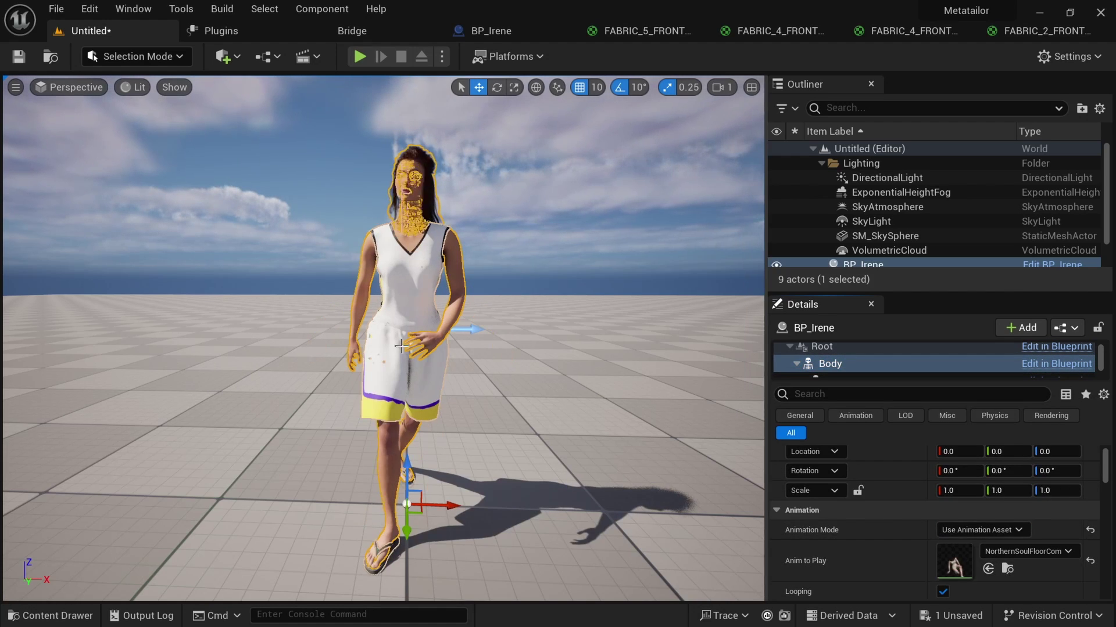
- Simulate the level to watch the clothed character's animation from different angles, stop the simulation, and look around the character
{"action": "left_click", "coordinate": [482, 230]}
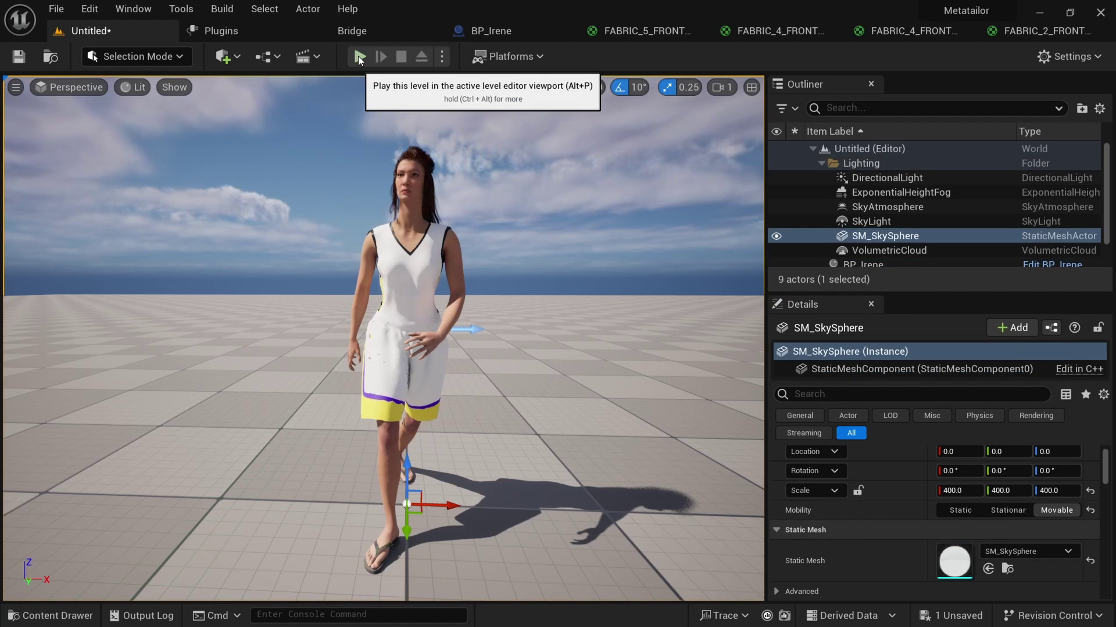
{"action": "left_click", "coordinate": [445, 57]}
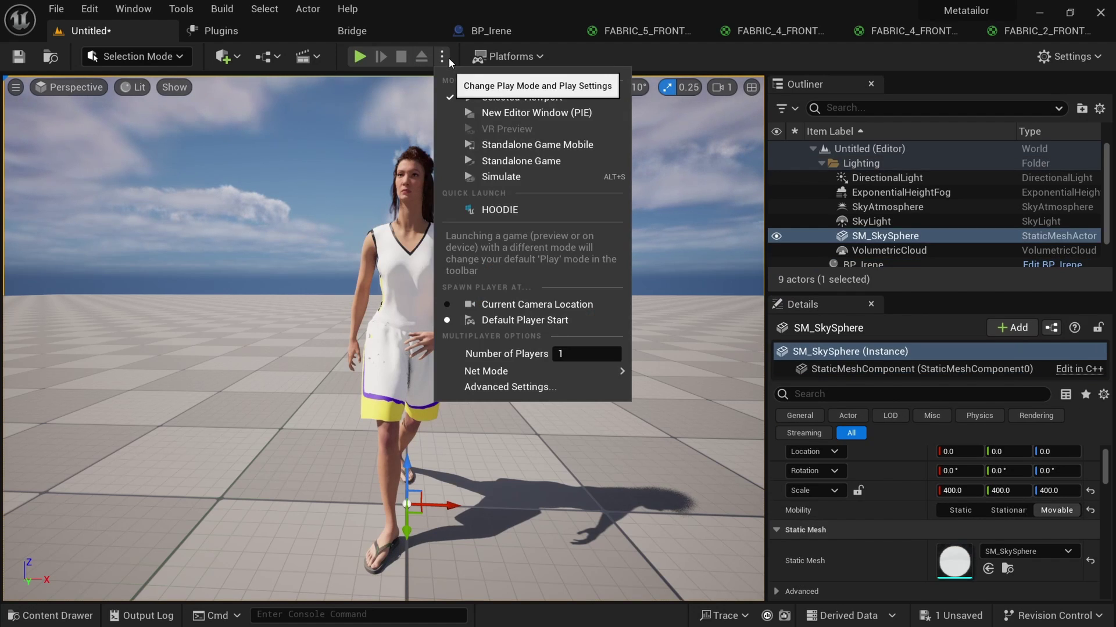
{"action": "left_click", "coordinate": [512, 180]}
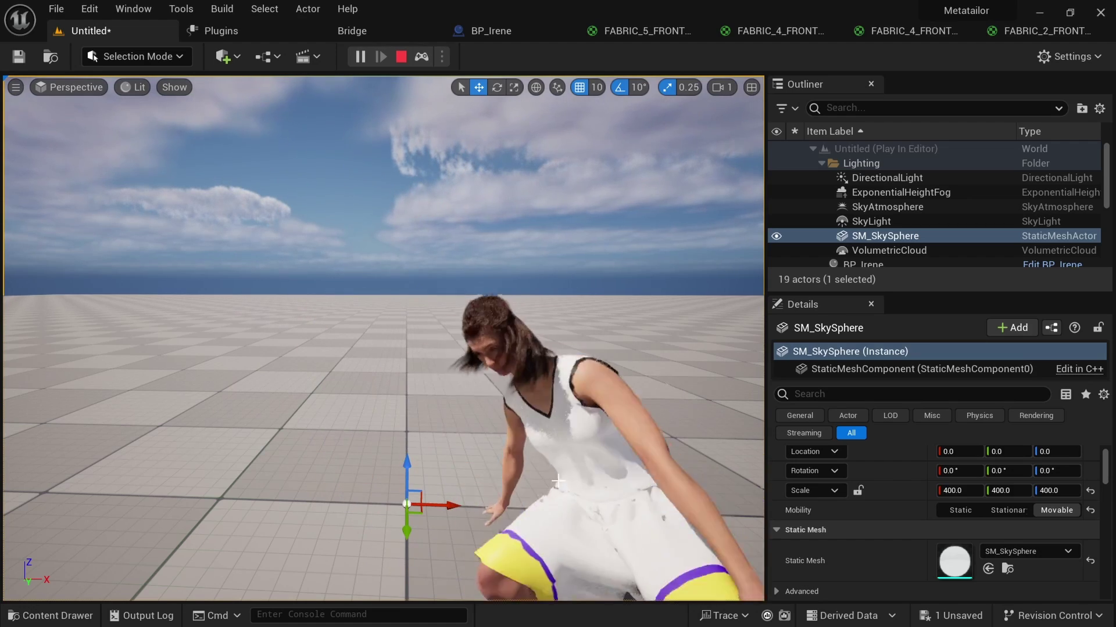
{"action": "right_click_drag", "start_coordinate": [568, 468], "coordinate": [441, 297]}
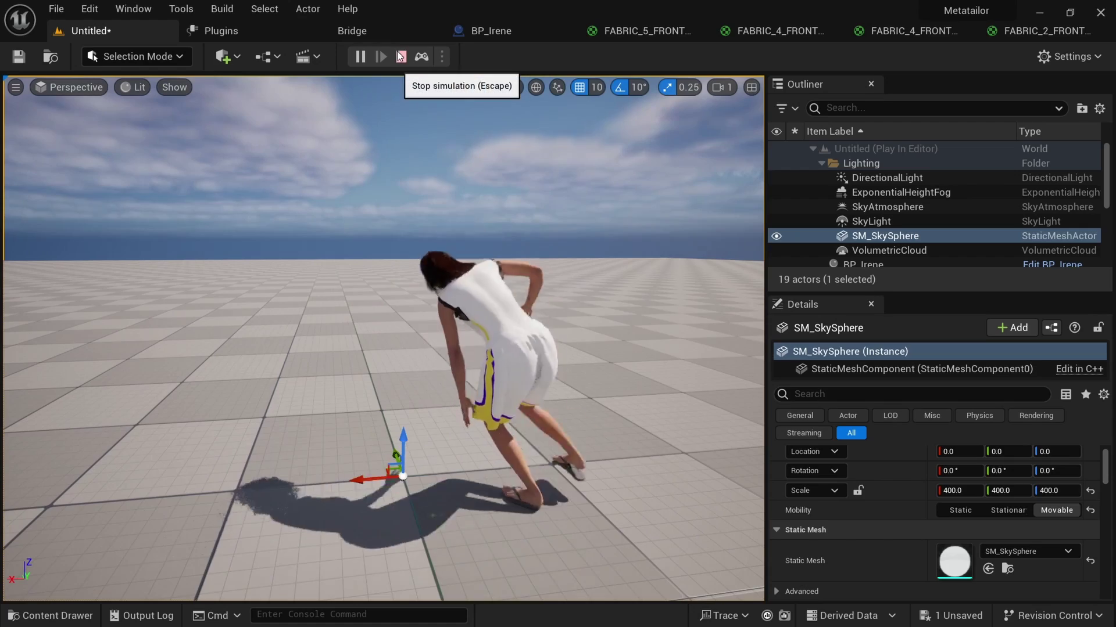
{"action": "left_click", "coordinate": [400, 57]}
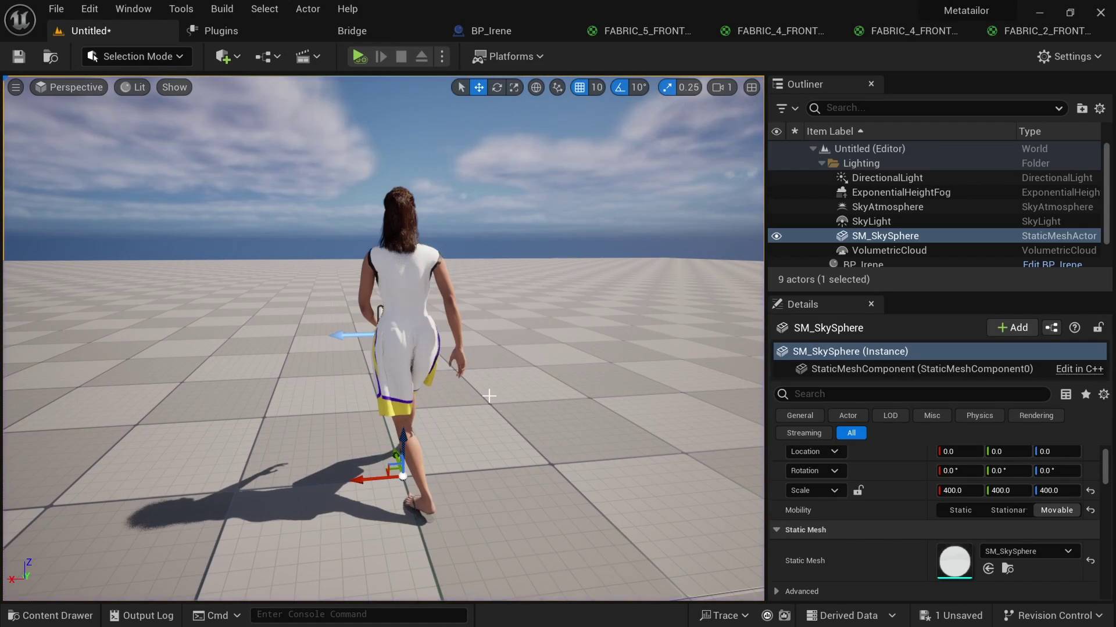
{"action": "left_click", "coordinate": [418, 348]}
{"action": "left_click_drag", "start_coordinate": [418, 349], "coordinate": [581, 347], "text": "alt"}
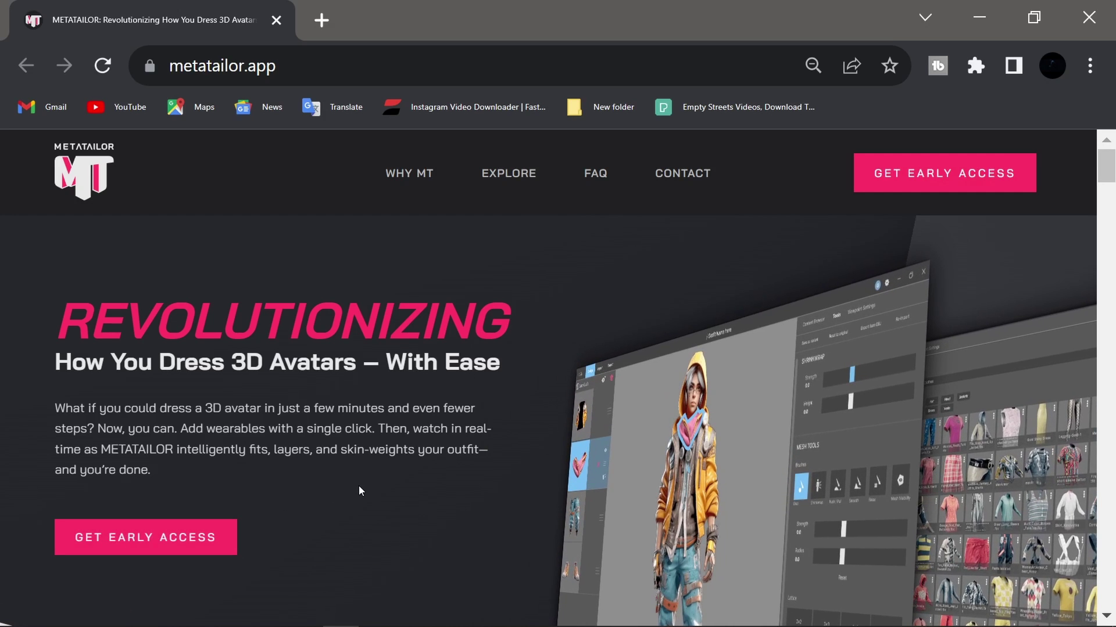
- Switch to the metatailor.app website in the browser and examine its pricing plans, contact section, and the Dynamic Accessories and Full Adjustability features
{"action": "scroll", "coordinate": [360, 491], "scroll_direction": "down", "scroll_amount": 20}
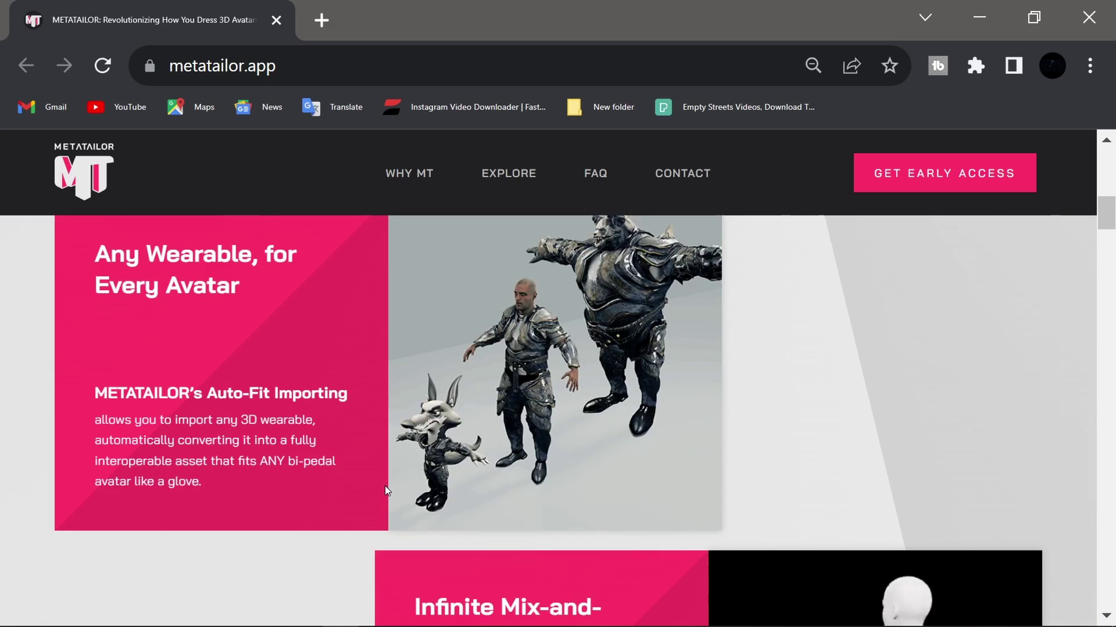
{"action": "scroll", "coordinate": [452, 522], "scroll_direction": "down", "scroll_amount": 20}
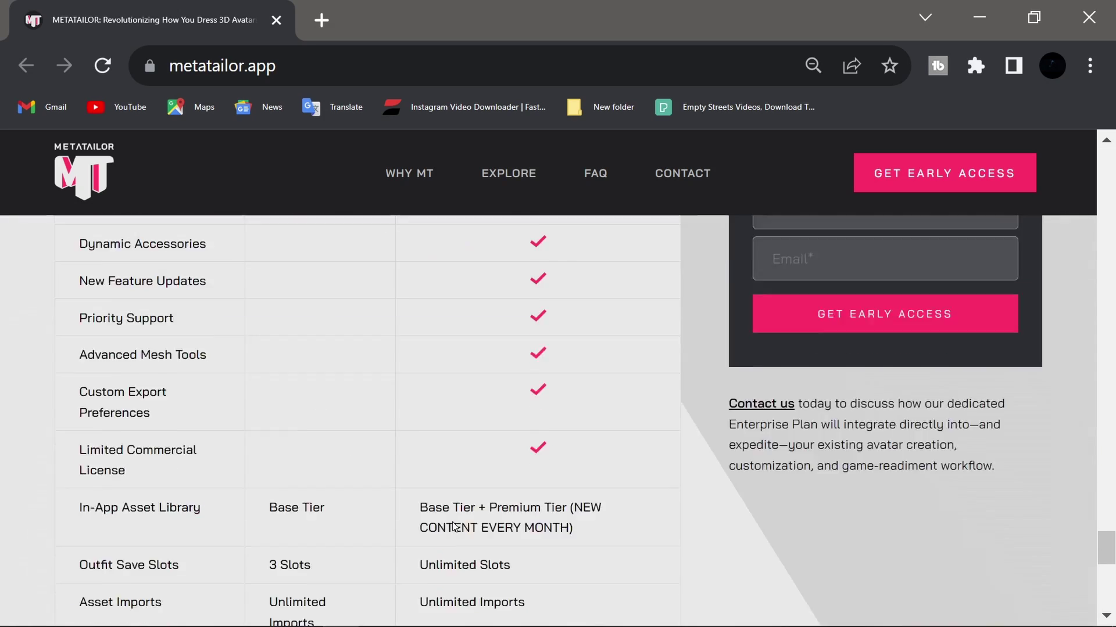
{"action": "scroll", "coordinate": [454, 526], "scroll_direction": "down", "scroll_amount": 1}
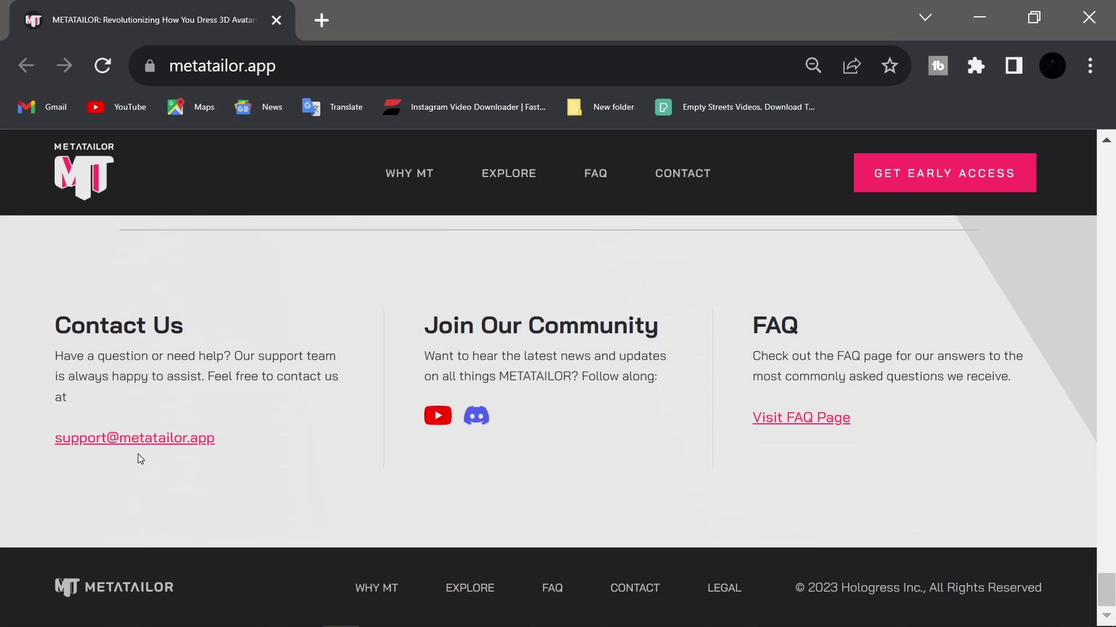
{"action": "scroll", "coordinate": [140, 455], "scroll_direction": "up", "scroll_amount": 15}
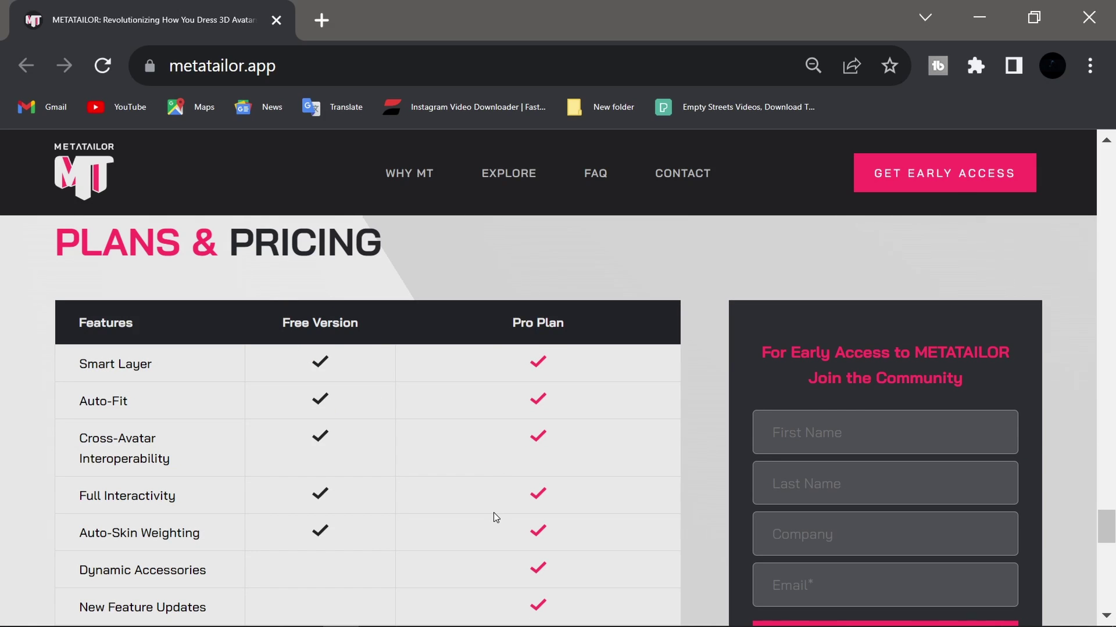
{"action": "scroll", "coordinate": [464, 526], "scroll_direction": "up", "scroll_amount": 10}
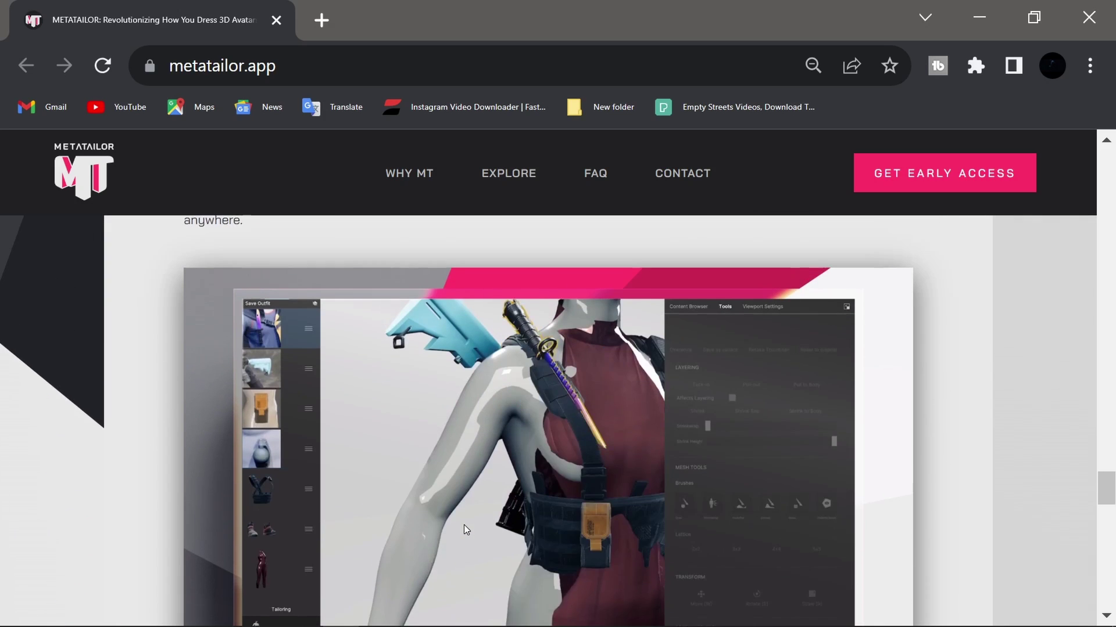
{"action": "scroll", "coordinate": [464, 526], "scroll_direction": "down", "scroll_amount": 2}
{"action": "scroll", "coordinate": [430, 482], "scroll_direction": "up", "scroll_amount": 2}
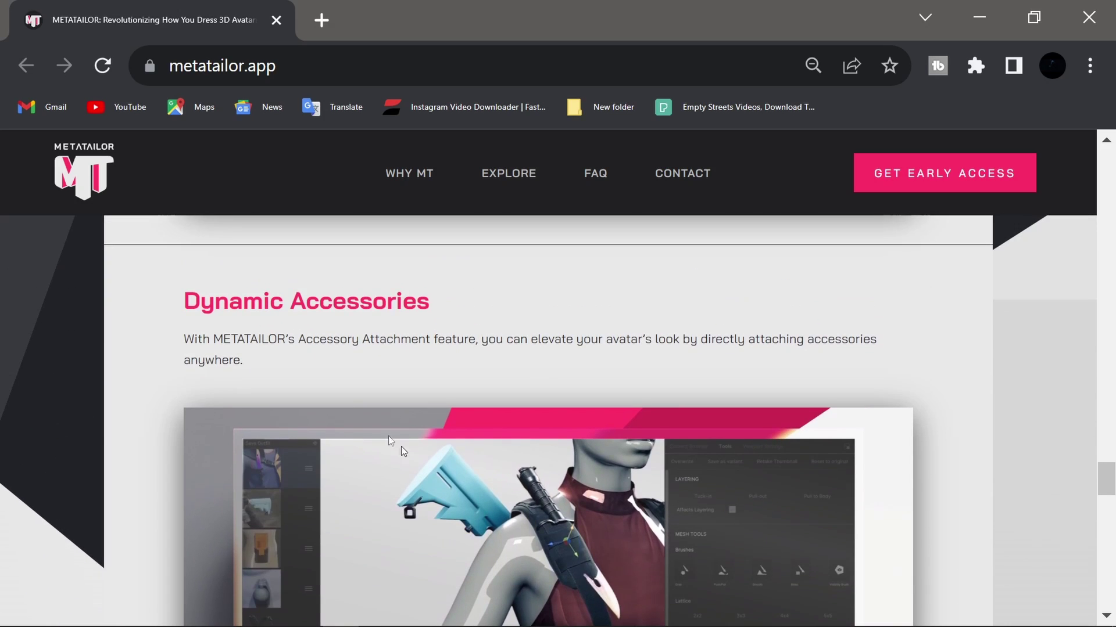
{"action": "scroll", "coordinate": [491, 450], "scroll_direction": "down", "scroll_amount": 4}
{"action": "scroll", "coordinate": [531, 438], "scroll_direction": "up", "scroll_amount": 2}
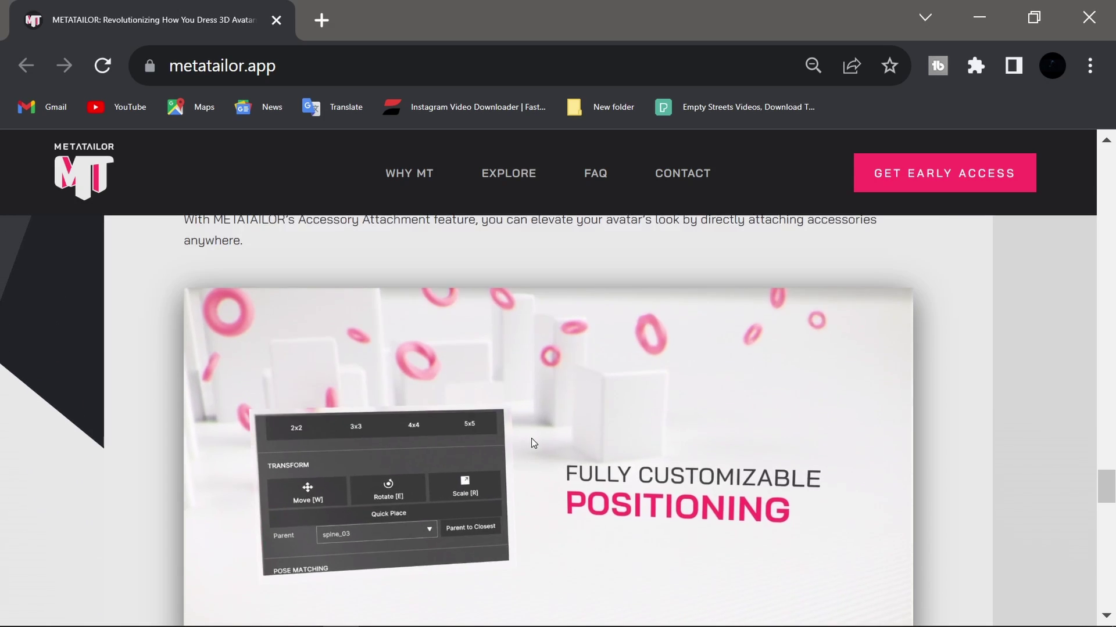
{"action": "scroll", "coordinate": [521, 501], "scroll_direction": "up", "scroll_amount": 3}
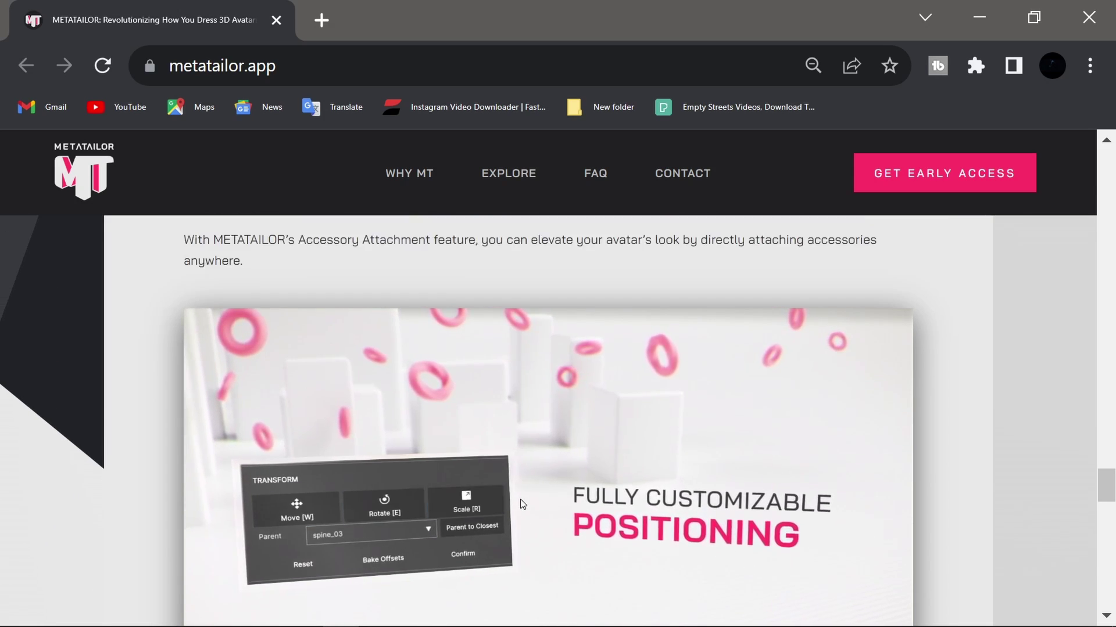
{"action": "scroll", "coordinate": [521, 500], "scroll_direction": "up", "scroll_amount": 3}
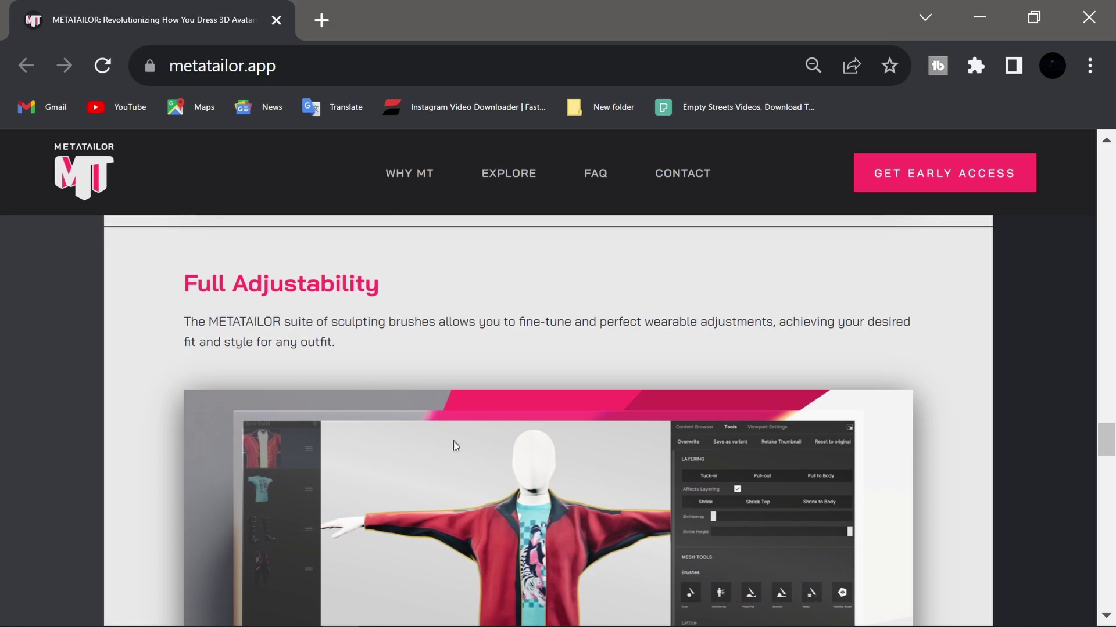
- Look back through the Metatailor homepage's feature sections, from Full Adjustability via Cross-Avatar Interoperability, Auto-Fit Importing and FBX Exporting to the Revolutionizing headline
{"action": "scroll", "coordinate": [434, 444], "scroll_direction": "down", "scroll_amount": 2}
{"action": "scroll", "coordinate": [434, 444], "scroll_direction": "up", "scroll_amount": 6}
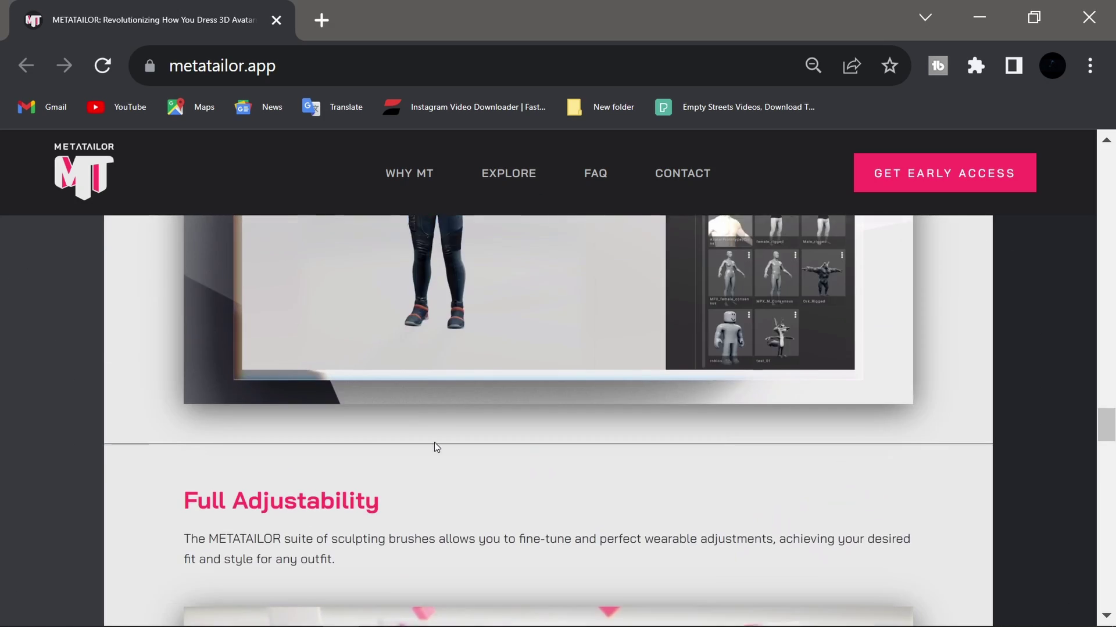
{"action": "scroll", "coordinate": [434, 442], "scroll_direction": "up", "scroll_amount": 7}
{"action": "scroll", "coordinate": [435, 442], "scroll_direction": "down", "scroll_amount": 4}
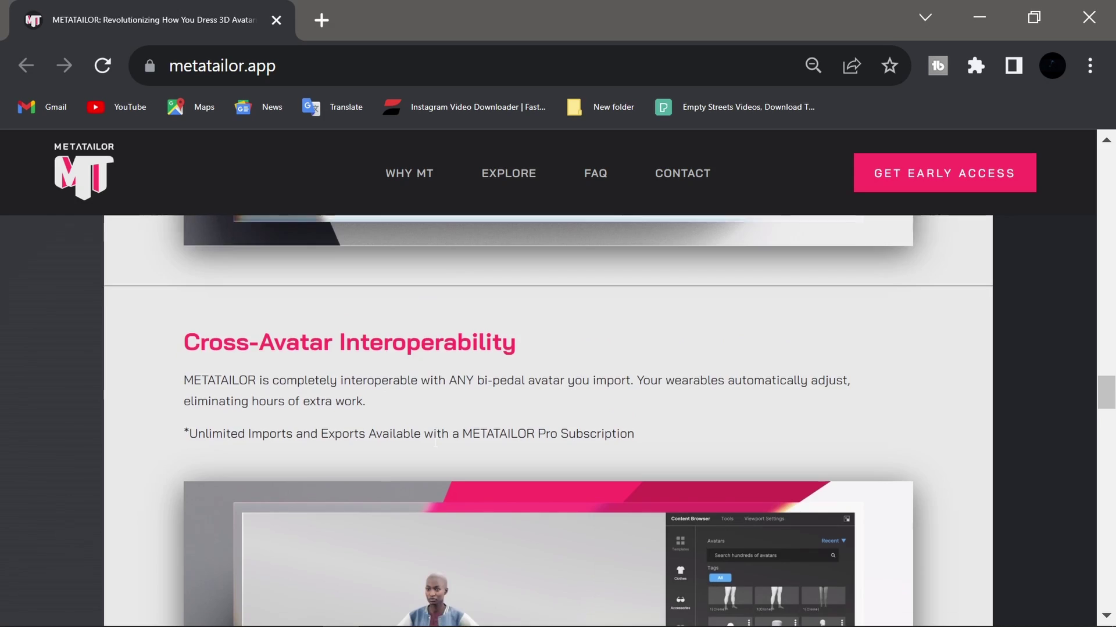
{"action": "scroll", "coordinate": [435, 443], "scroll_direction": "up", "scroll_amount": 4}
{"action": "scroll", "coordinate": [435, 443], "scroll_direction": "up", "scroll_amount": 11}
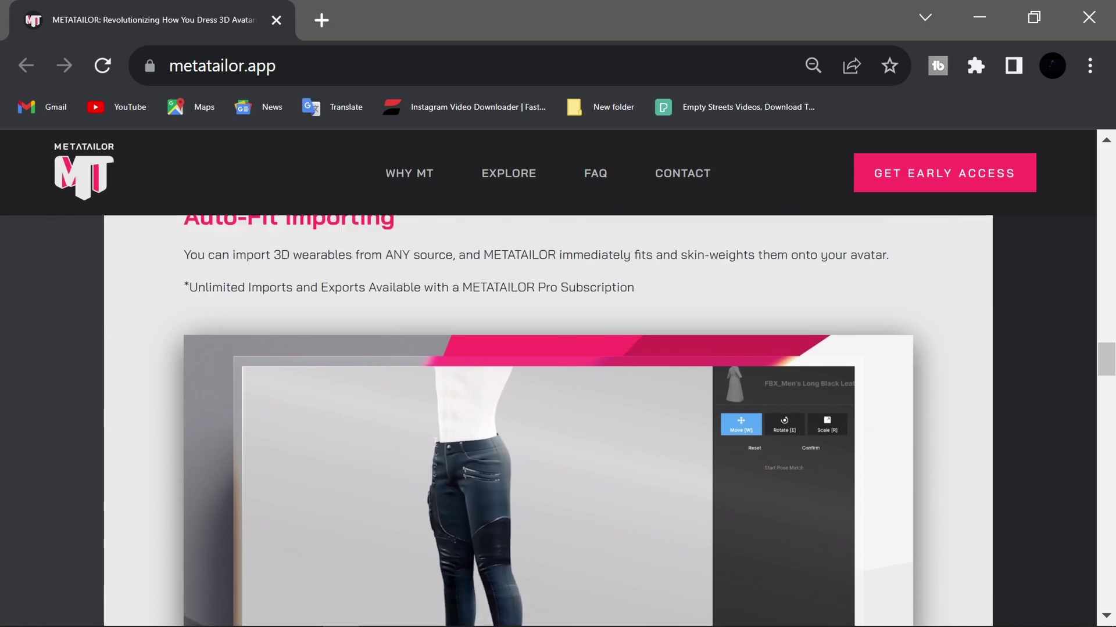
{"action": "scroll", "coordinate": [435, 443], "scroll_direction": "up", "scroll_amount": 5}
{"action": "scroll", "coordinate": [435, 443], "scroll_direction": "up", "scroll_amount": 5}
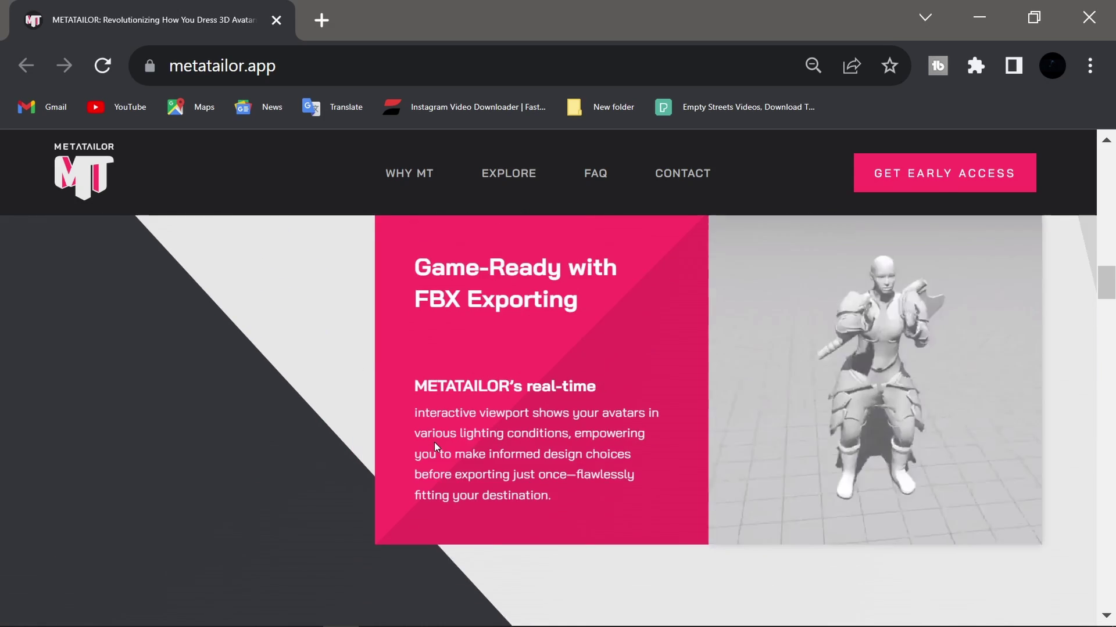
{"action": "scroll", "coordinate": [436, 442], "scroll_direction": "up", "scroll_amount": 14}
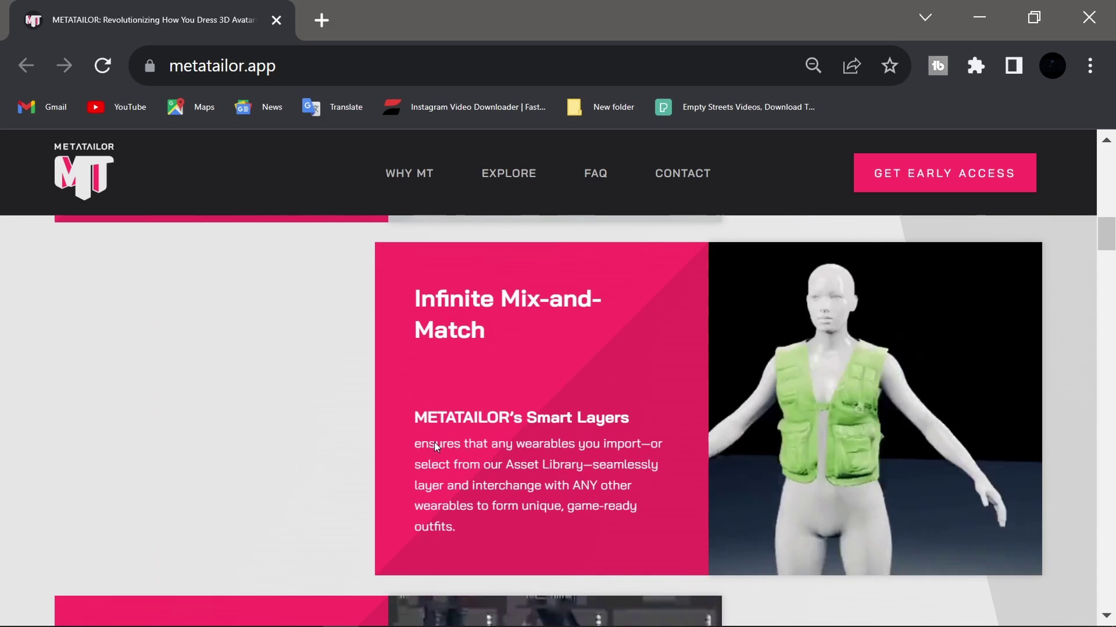
{"action": "scroll", "coordinate": [435, 443], "scroll_direction": "up", "scroll_amount": 15}
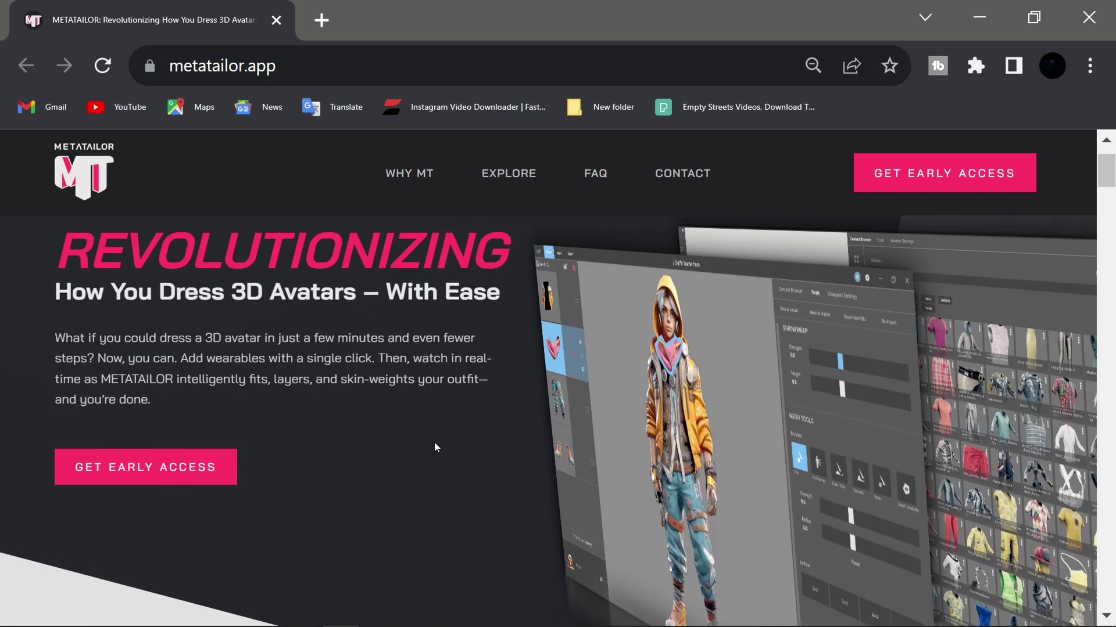
{"action": "scroll", "coordinate": [437, 447], "scroll_direction": "up", "scroll_amount": 1}
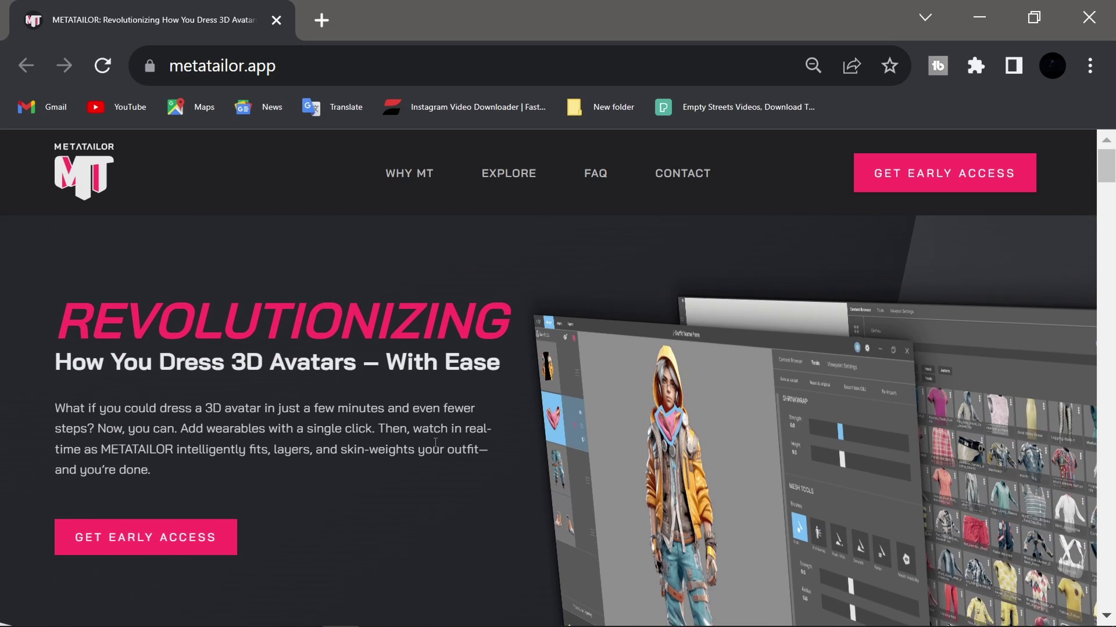